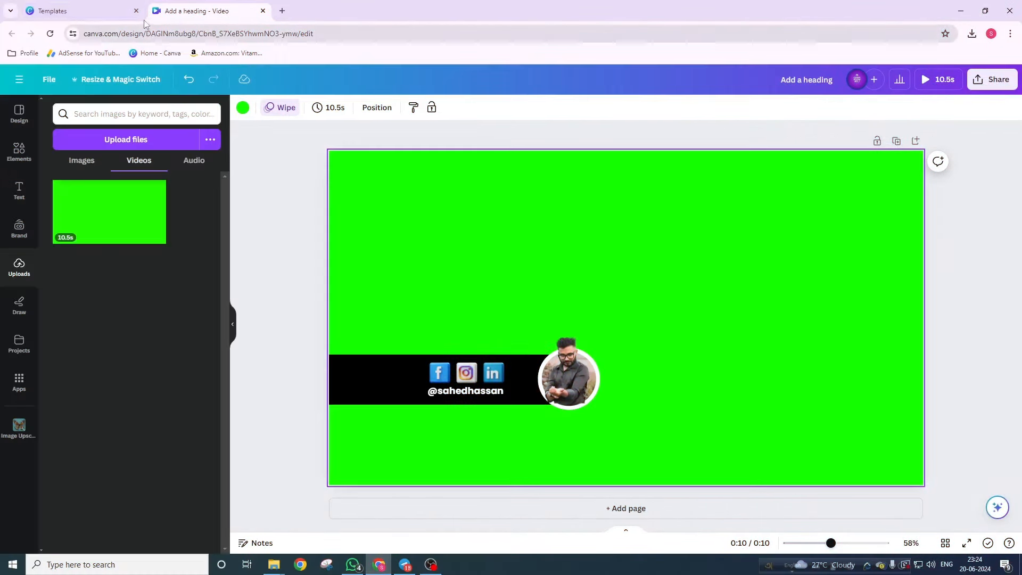
- Close the leftover Templates tab, keeping only the 'Add a heading - Video' editor open
left_click(136, 10)
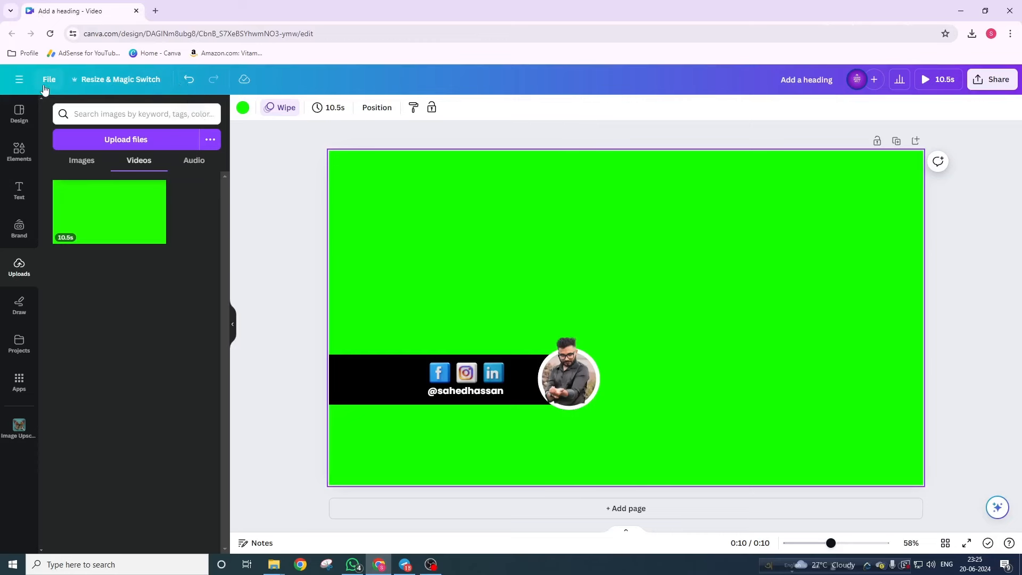
- Open the Canva home page from the navigation menu's logo link in a new browser tab
left_click(22, 83)
right_click(25, 89)
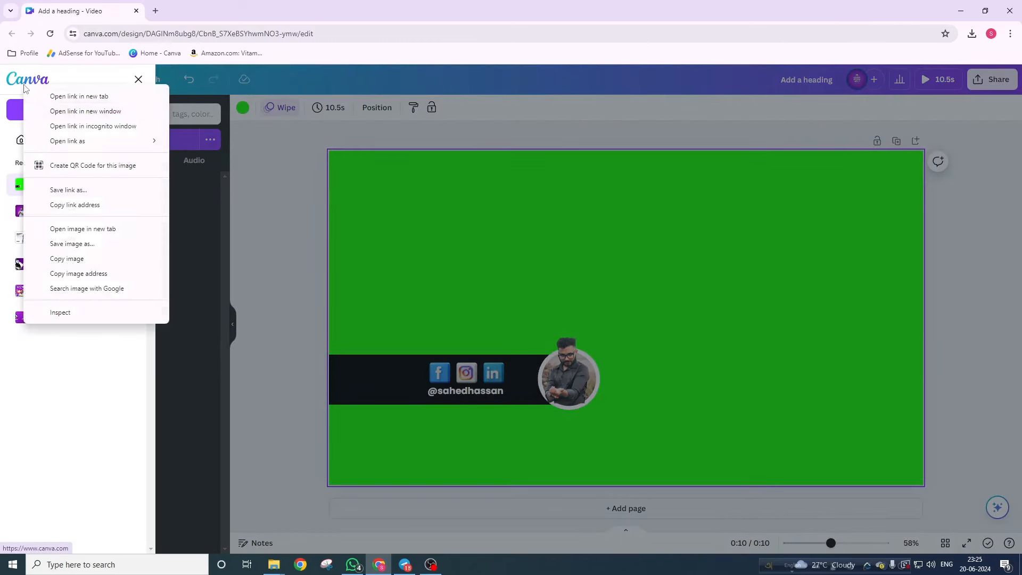
left_click(53, 96)
left_click_drag(213, 12, 131, 13)
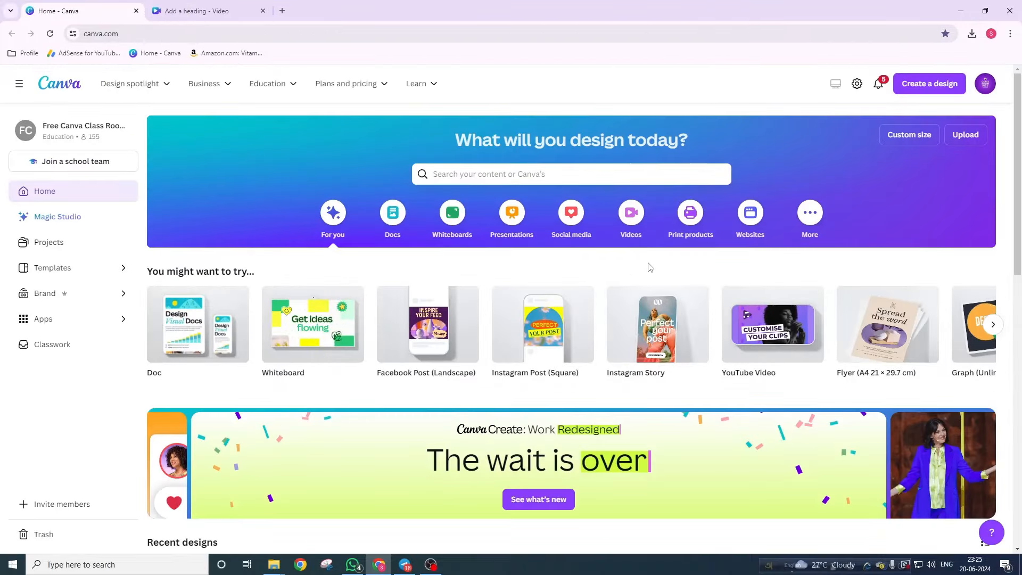
- Look at Create a design's Custom size option, then return to the lower-third editor tab
left_click(916, 89)
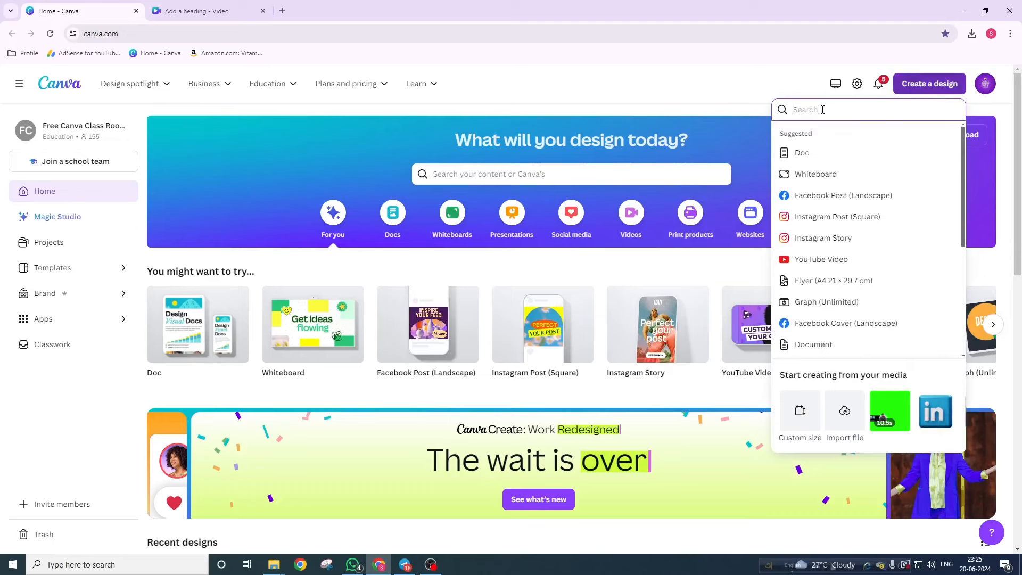
left_click(799, 410)
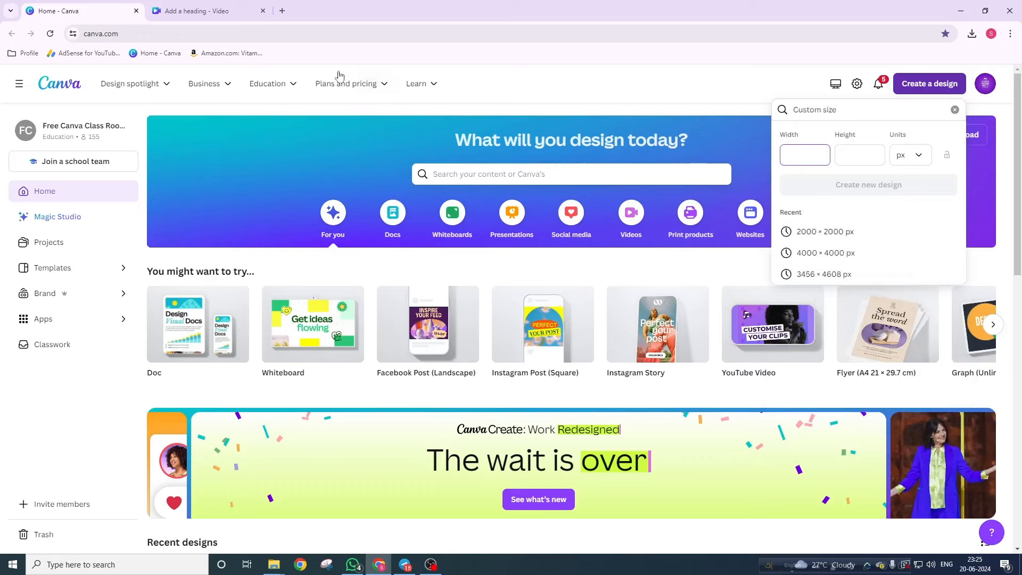
left_click(218, 10)
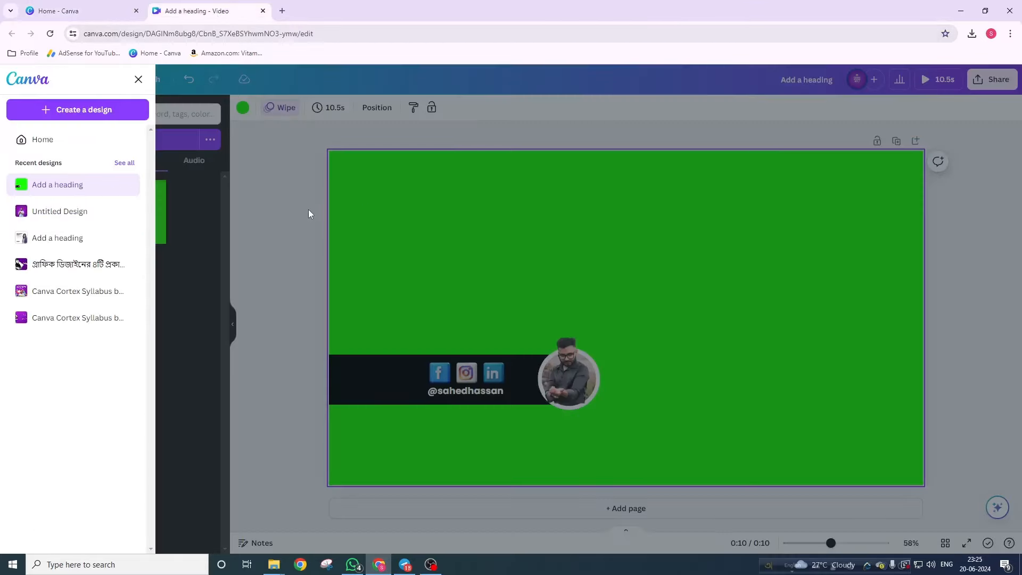
left_click(139, 79)
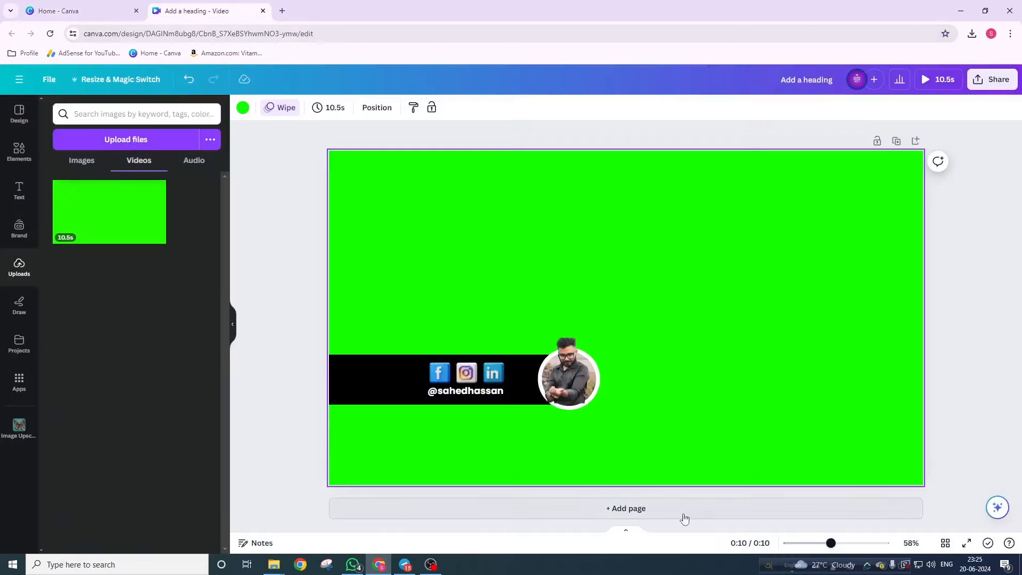
- Add Page 2 and delete its green background so the page is plain white
left_click(636, 510)
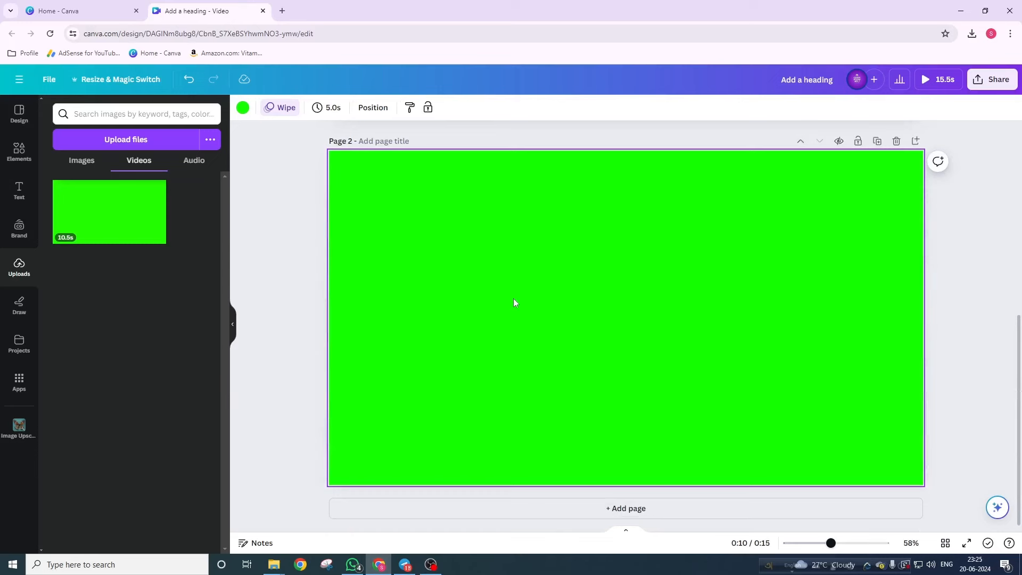
key("Delete")
scroll(513, 298, "up", 2)
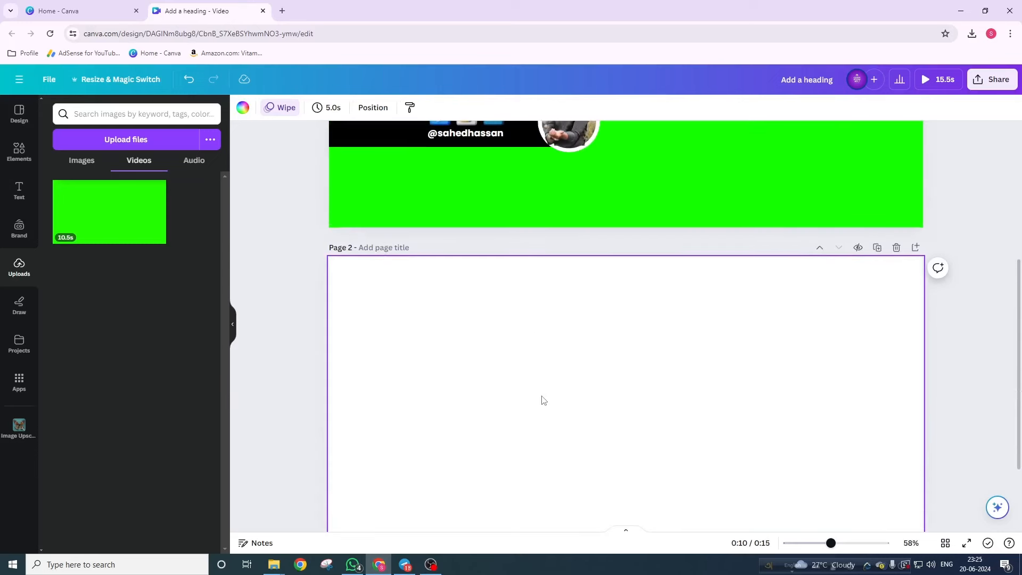
scroll(542, 399, "up", 2)
scroll(540, 399, "up", 1)
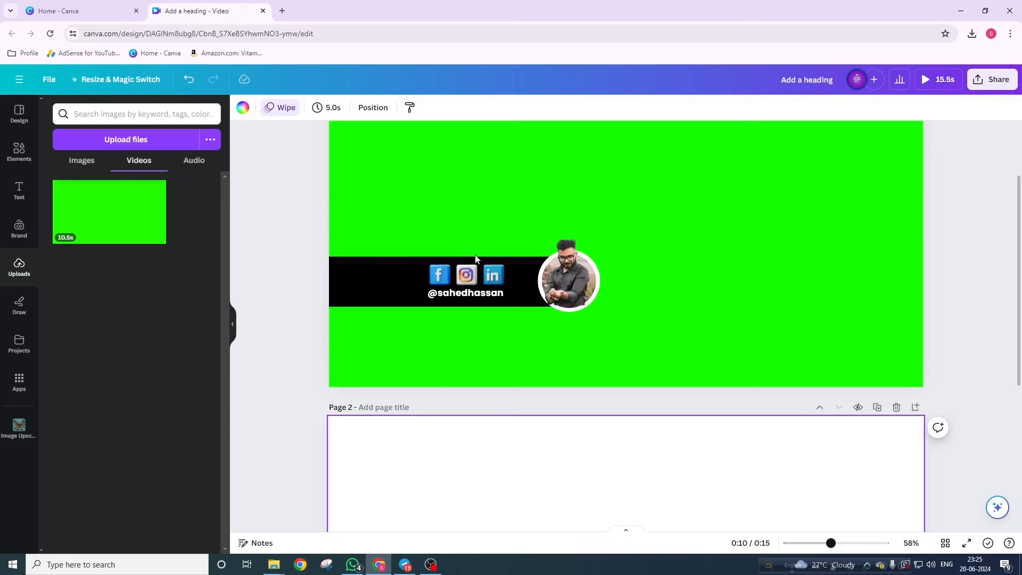
scroll(543, 325, "down", 5)
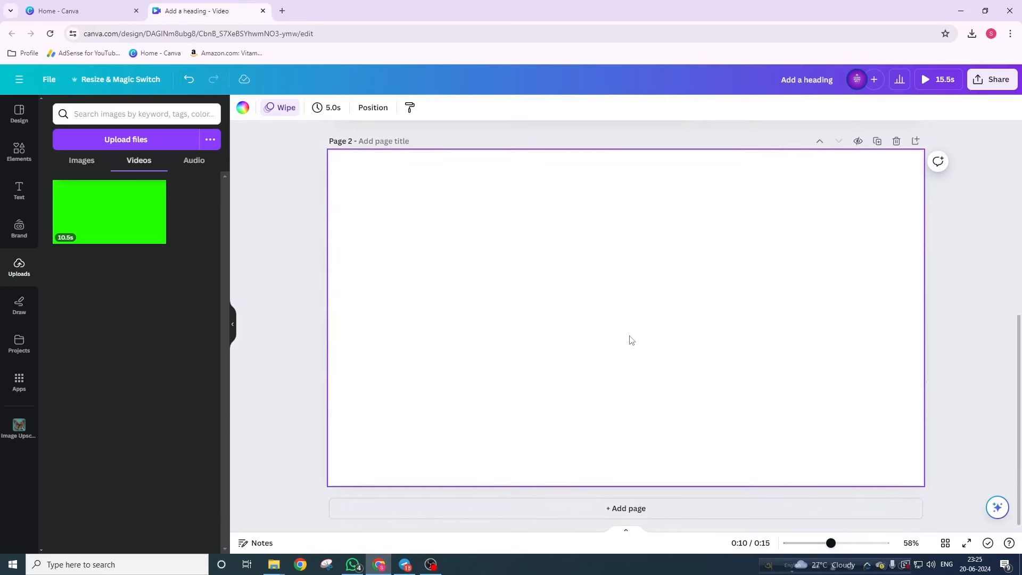
left_click(33, 153)
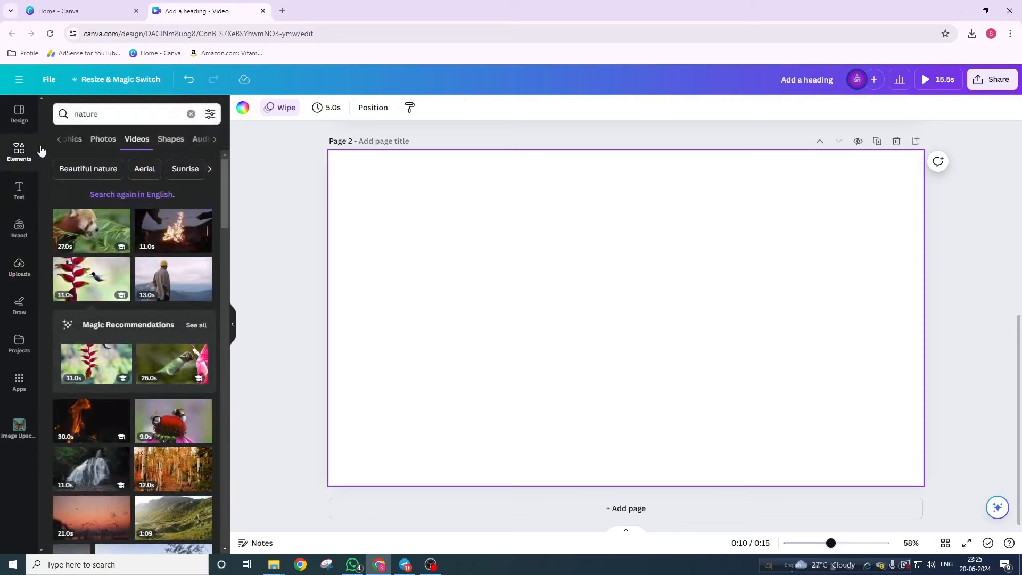
- Add a circle frame from Elements to Page 2, shrinking it and centring it on the page
left_click(191, 114)
scroll(127, 277, "down", 6)
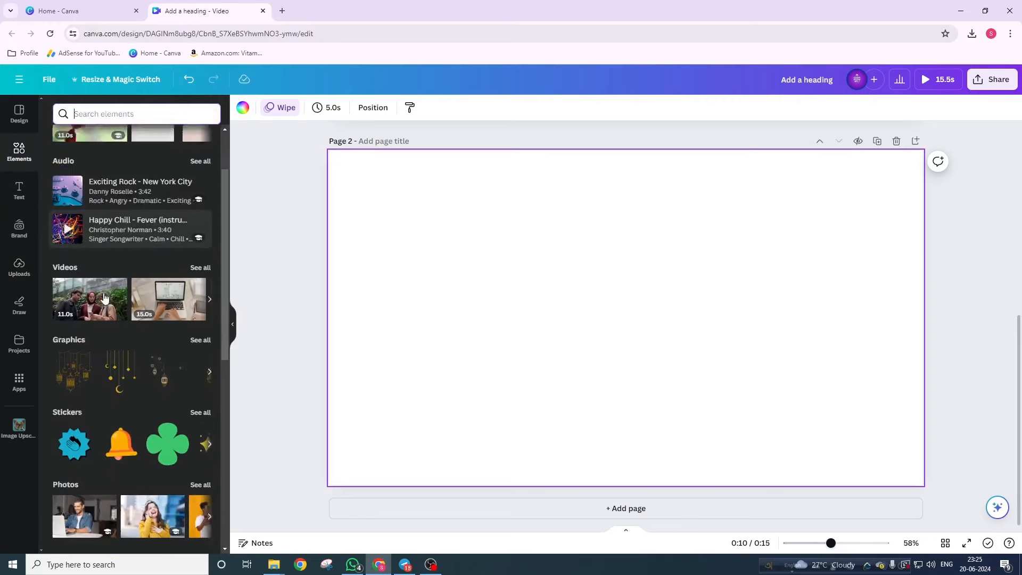
scroll(128, 302, "down", 1)
left_click(173, 458)
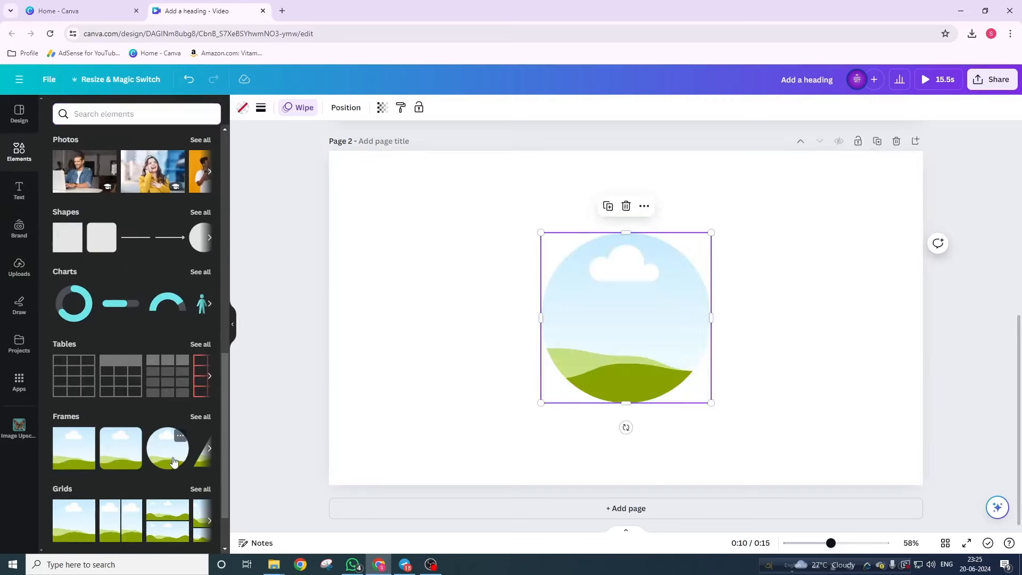
left_click(478, 335)
left_click(627, 306)
left_click_drag(711, 232, 628, 312)
left_click_drag(580, 359, 613, 321)
- Give the circle frame a solid white border with weight 23
left_click(260, 108)
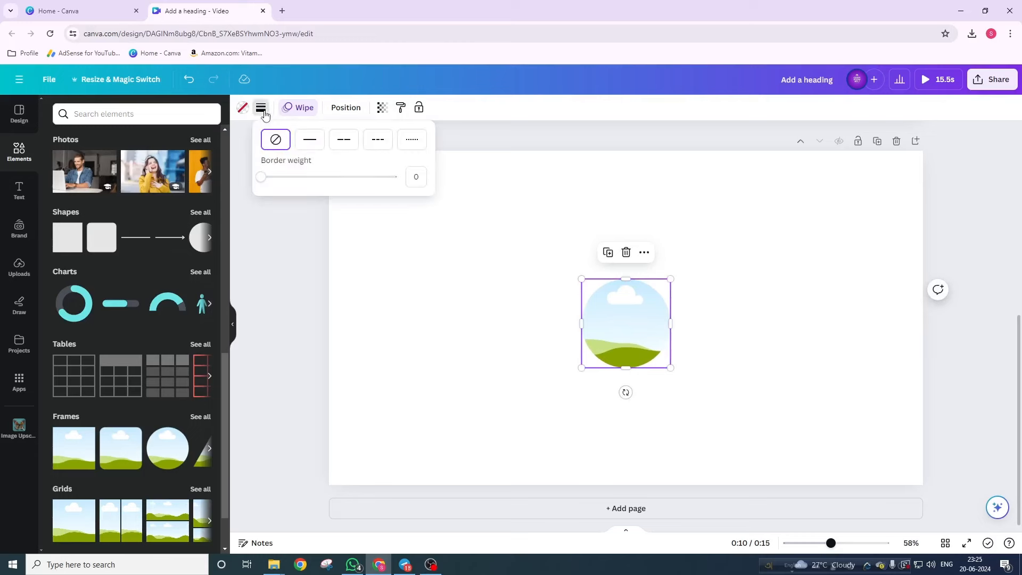
left_click(310, 141)
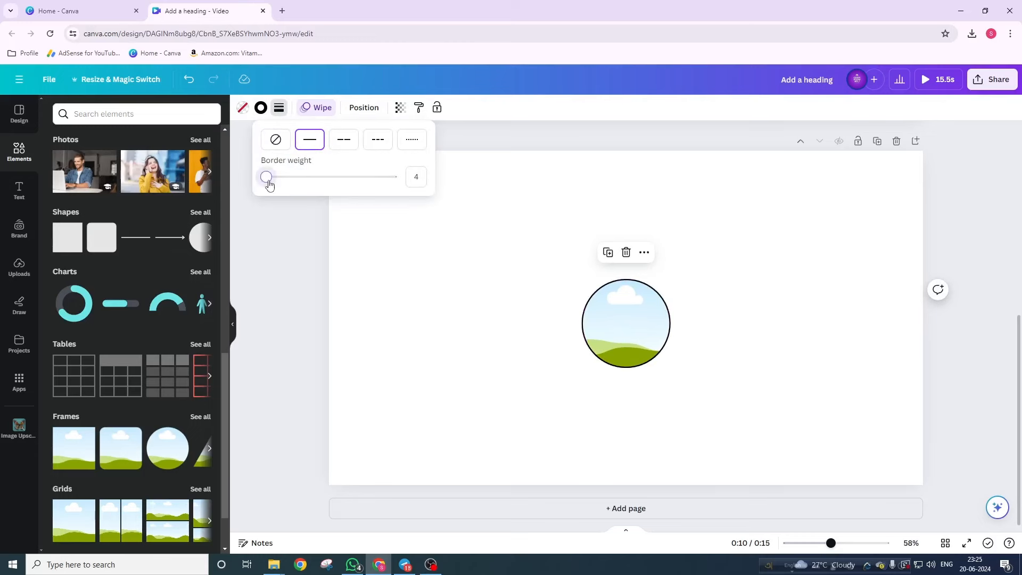
left_click_drag(266, 177, 293, 192)
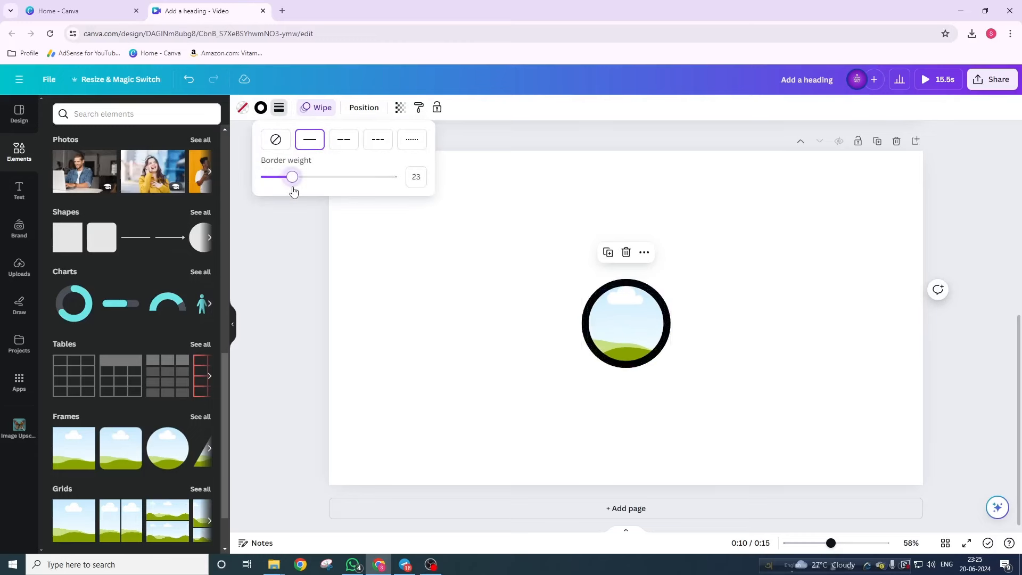
left_click(261, 108)
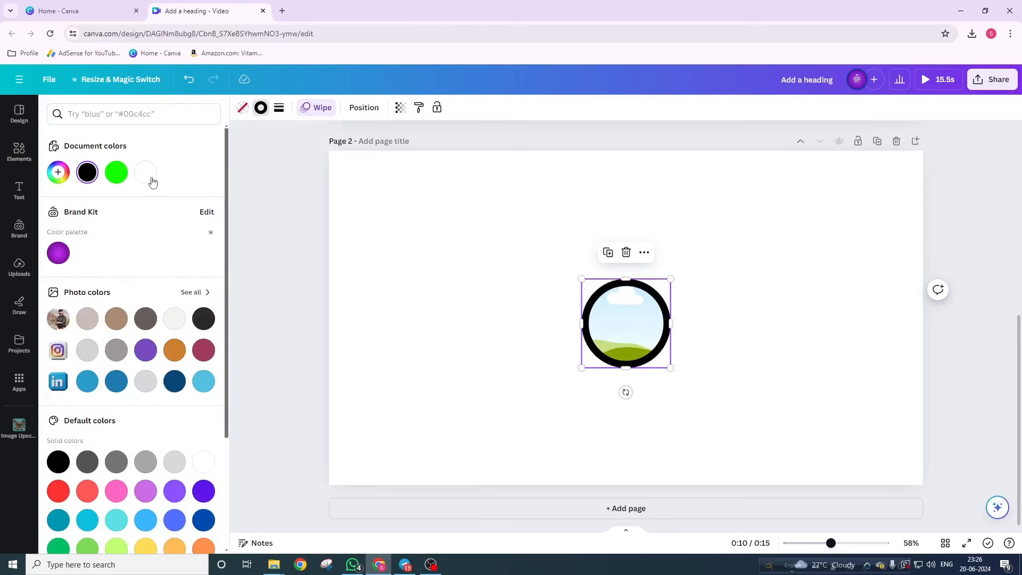
left_click(146, 172)
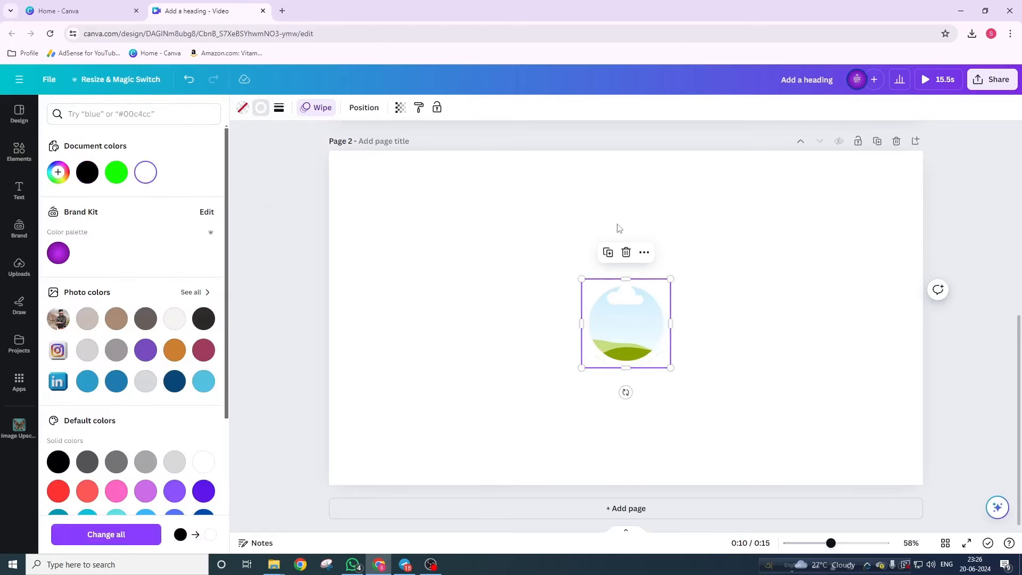
left_click(541, 230)
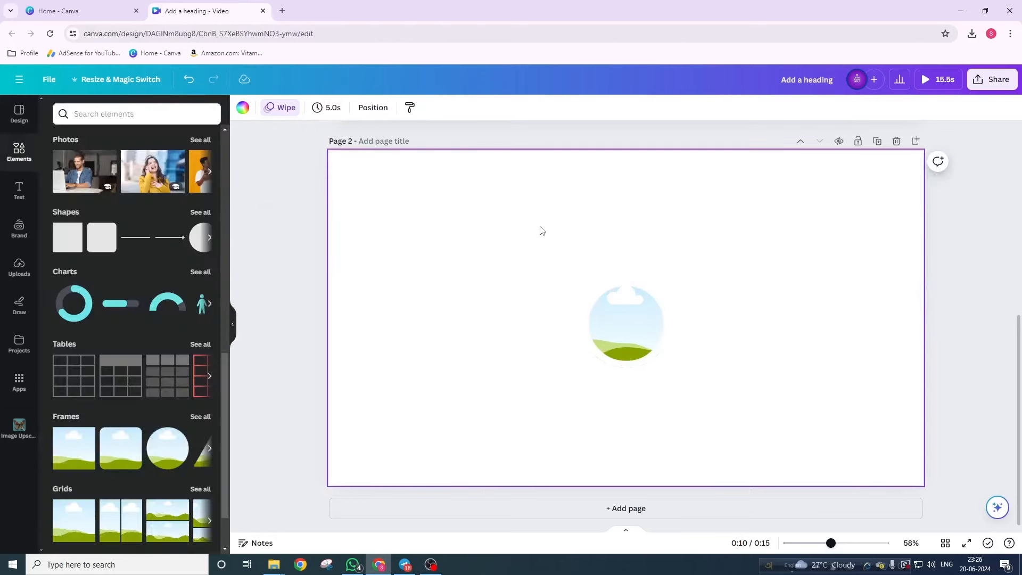
- Fill the circle frame with the uploaded black-shirt portrait and place a second copy to its right
left_click(20, 267)
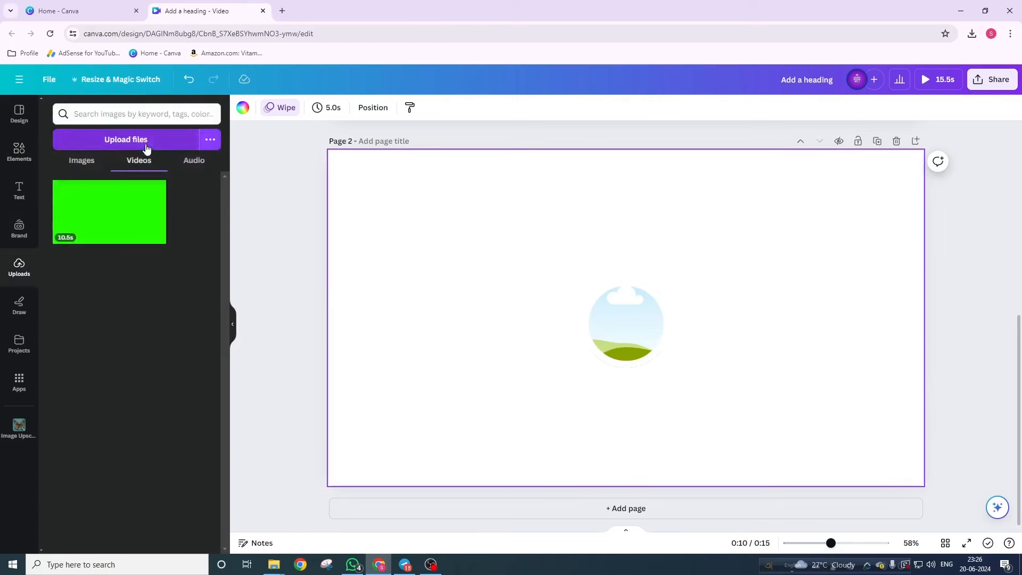
left_click(84, 165)
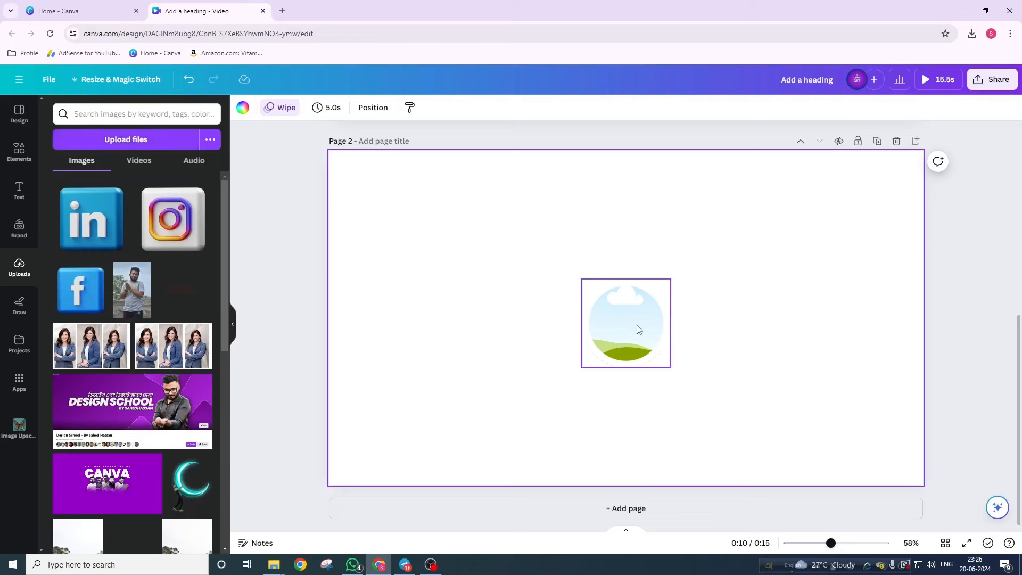
scroll(154, 369, "down", 2)
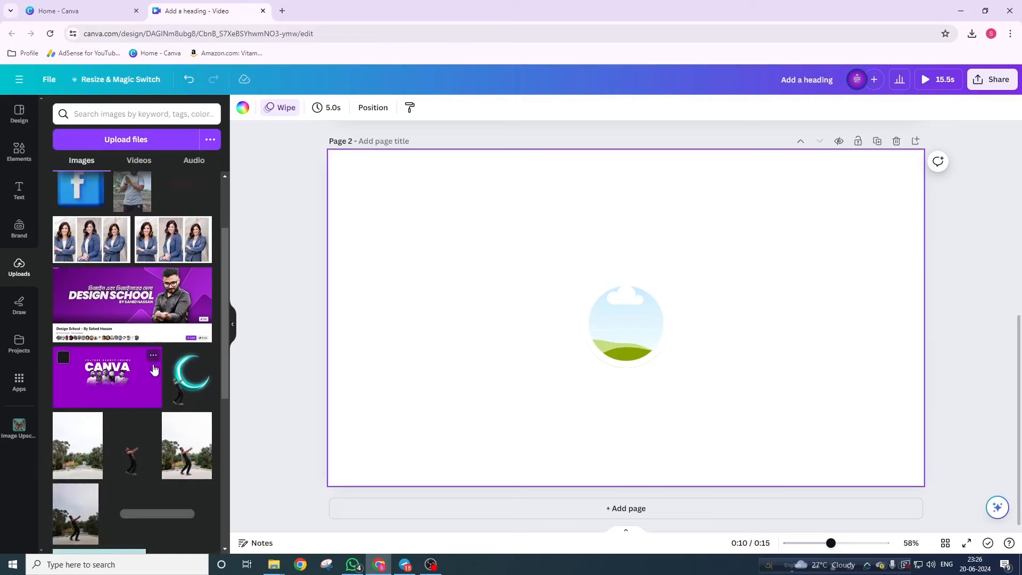
scroll(154, 369, "down", 6)
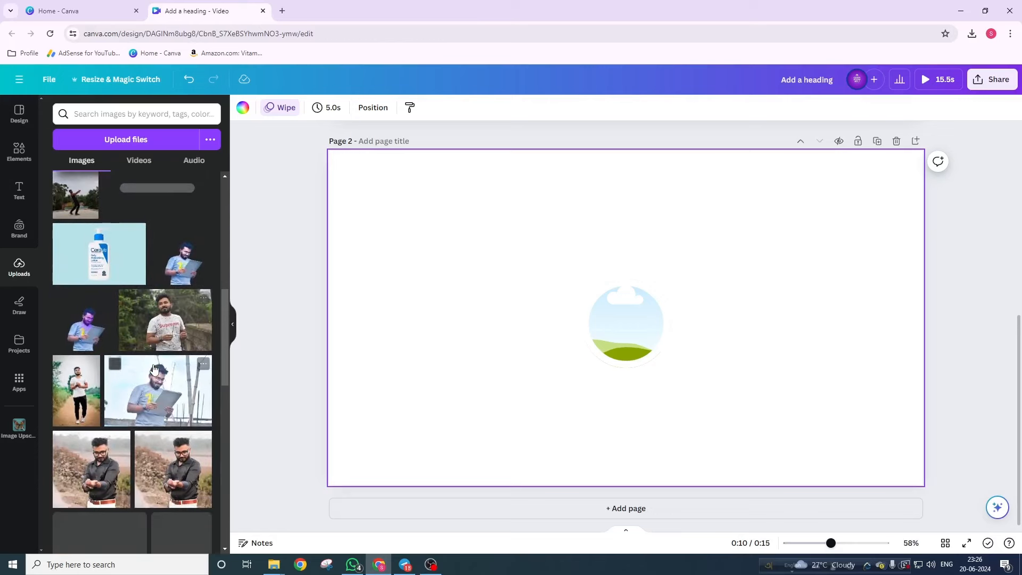
scroll(154, 369, "down", 1)
left_click_drag(91, 415, 630, 331)
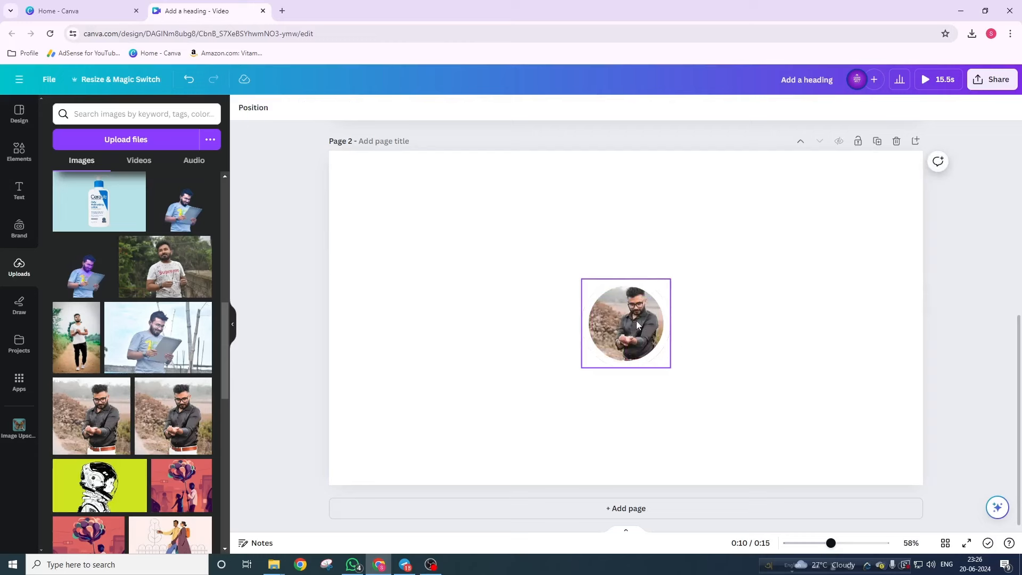
left_click(97, 427)
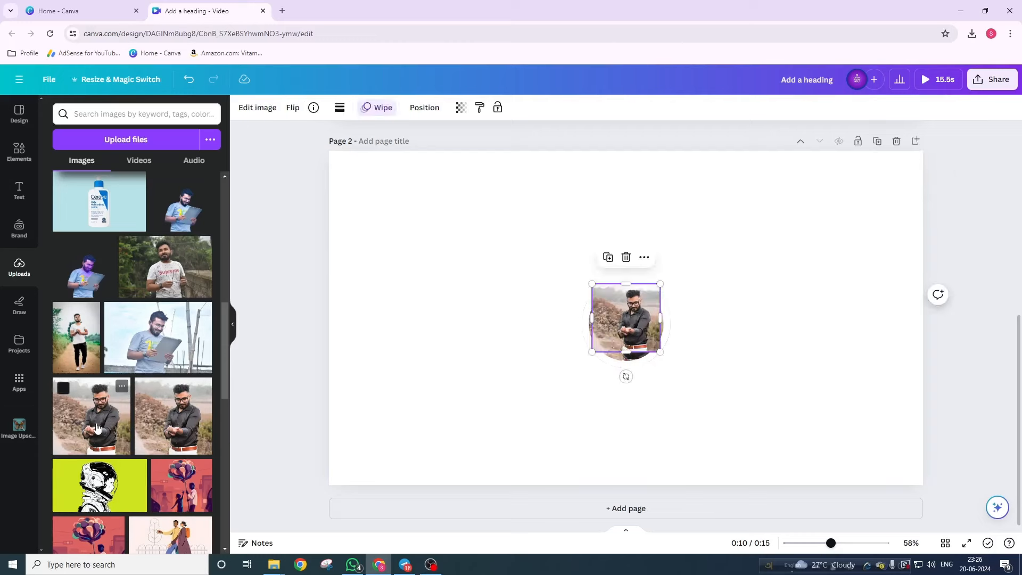
left_click_drag(622, 325, 725, 429)
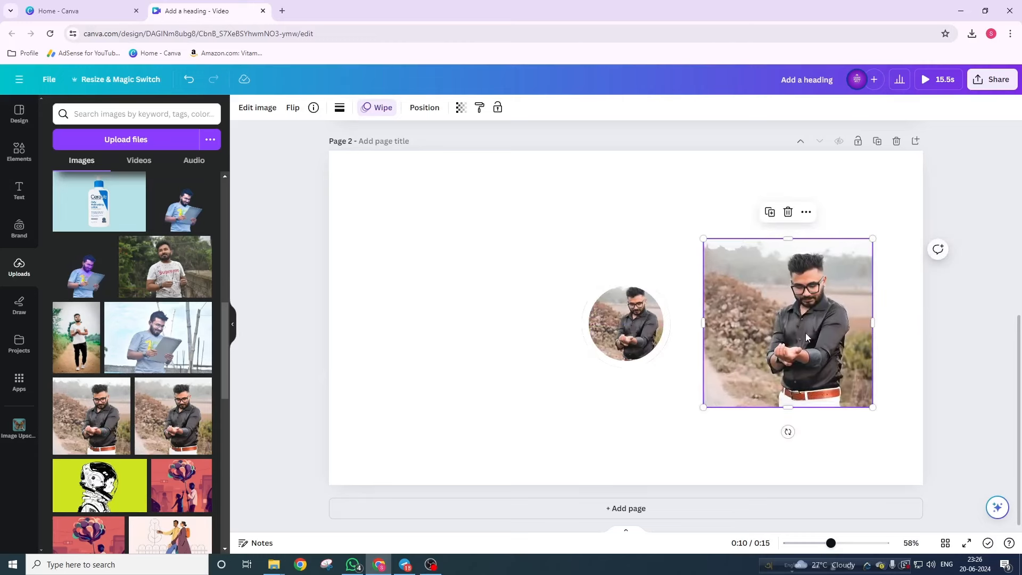
- Remove the photo copy's background with BG Remover and trim its left and right edges inward
left_click(245, 107)
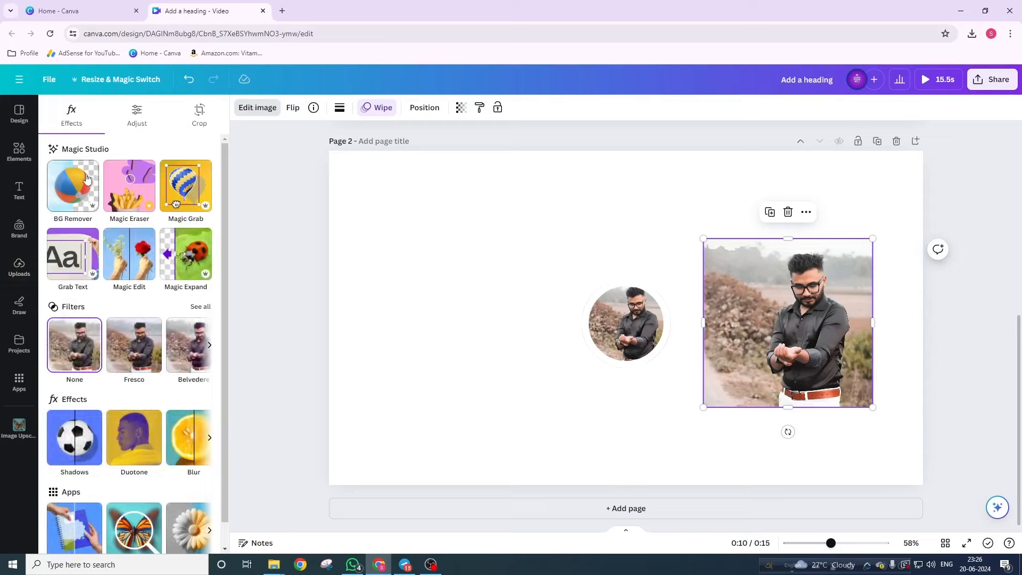
left_click(75, 190)
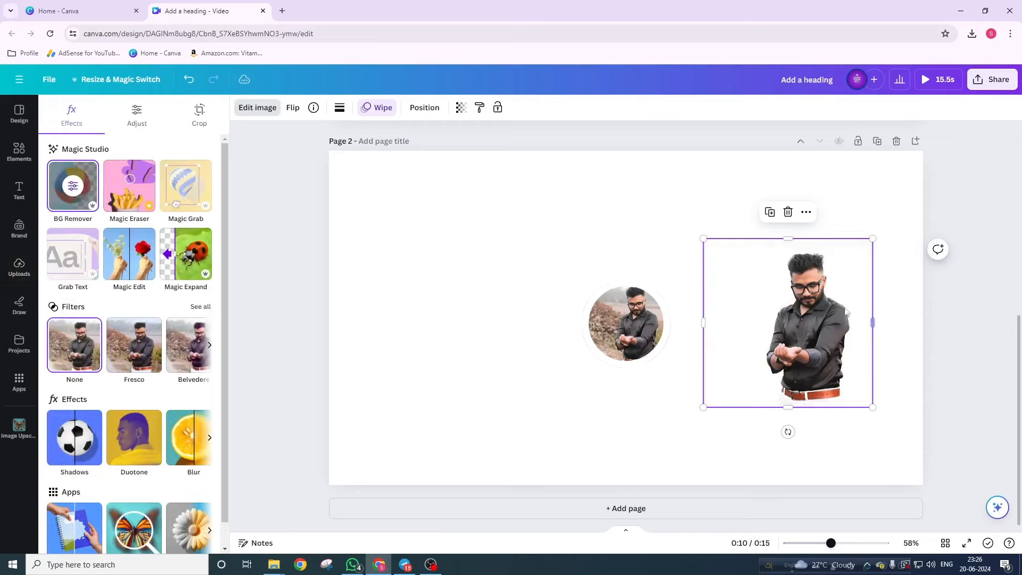
left_click_drag(707, 320, 758, 320)
left_click_drag(869, 320, 862, 321)
left_click(631, 317)
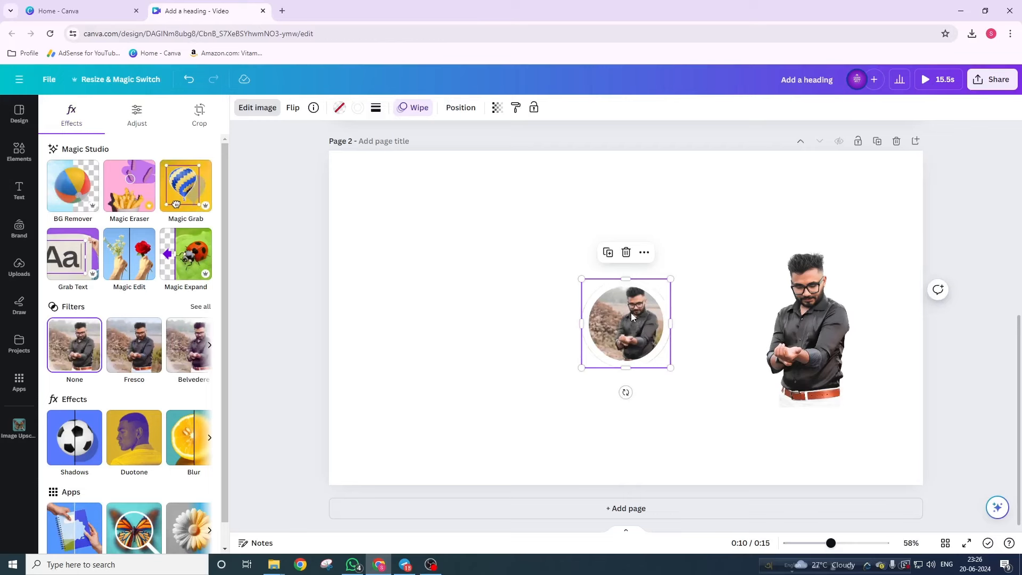
- Enlarge and reposition the man inside the circular crop, then scale the circle to about 462 × 462
double_click(632, 316)
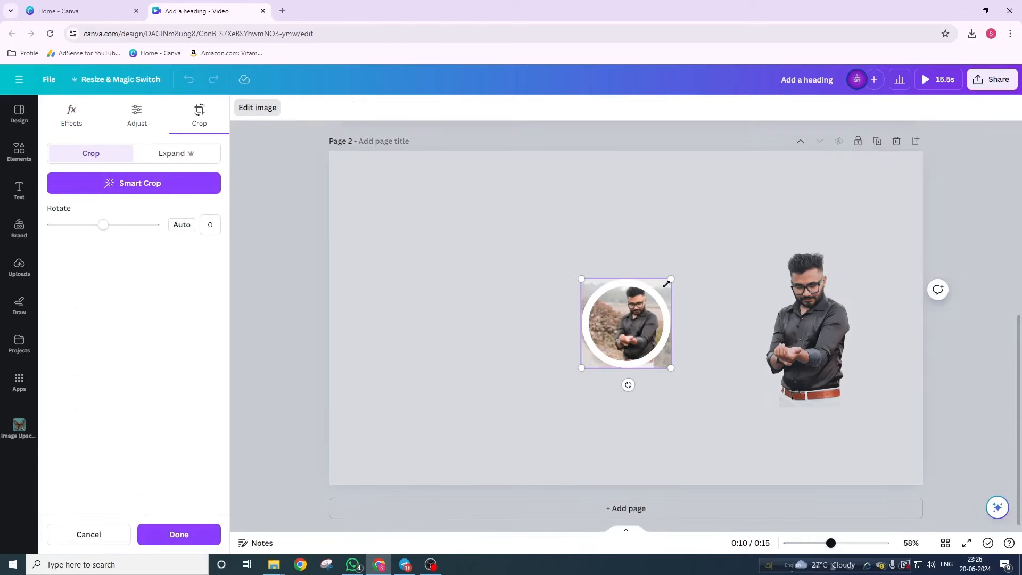
left_click_drag(670, 279, 695, 254)
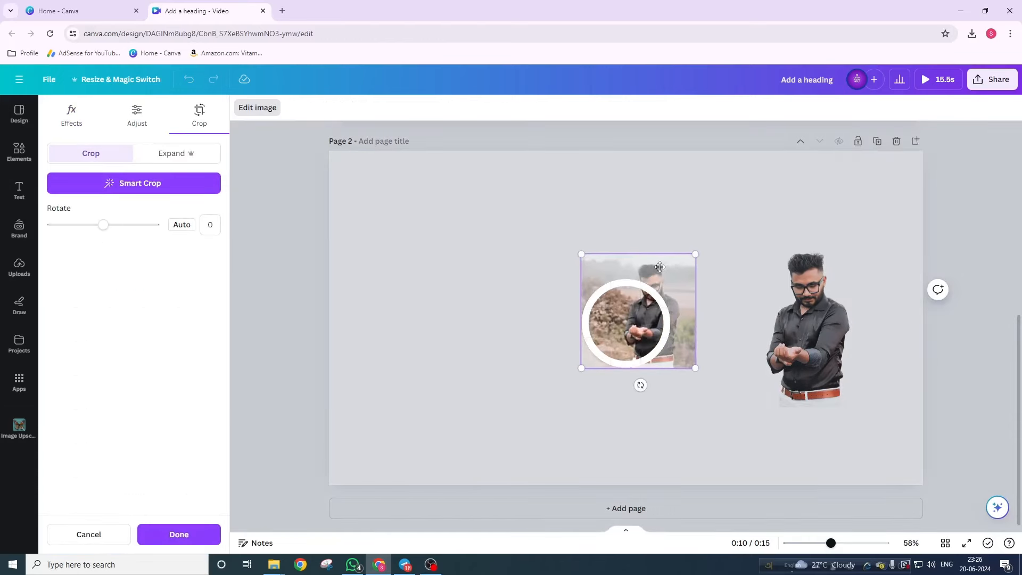
left_click_drag(679, 289, 648, 294)
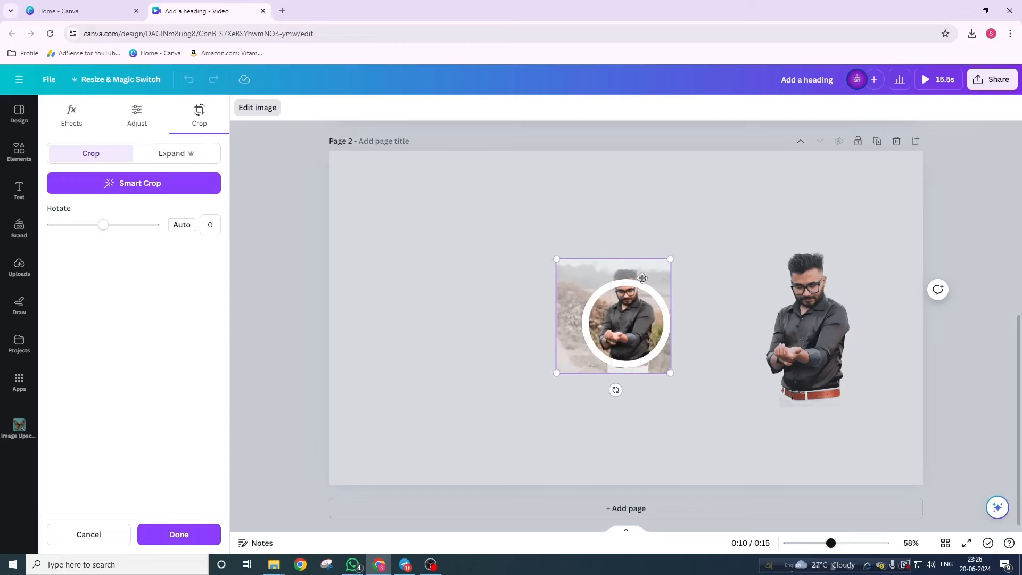
left_click(178, 535)
left_click_drag(580, 367, 599, 347)
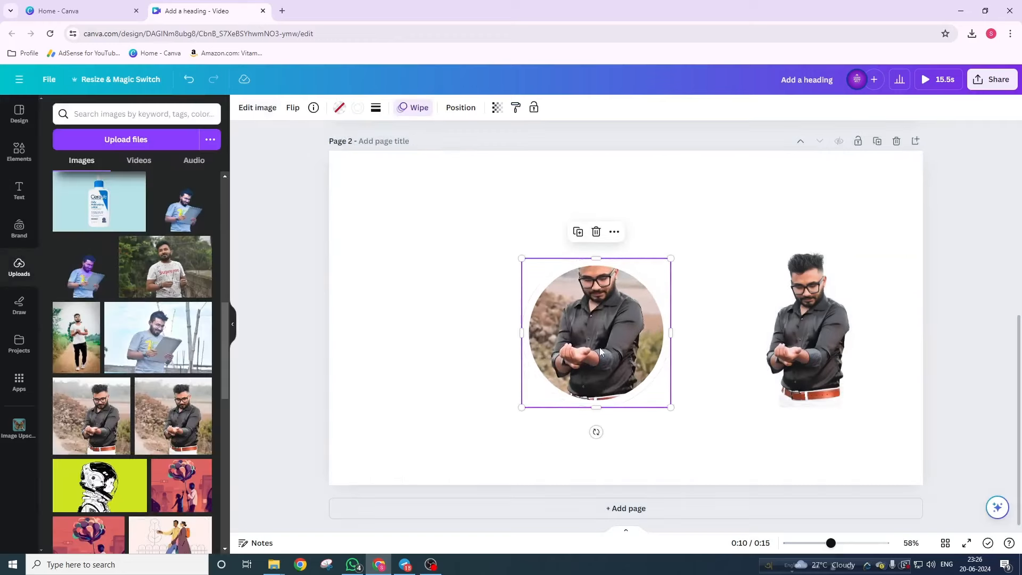
- Enlarge the cut-out man and drag him onto the circular photo, lined up with the man inside
left_click(788, 347)
left_click_drag(821, 365, 760, 375)
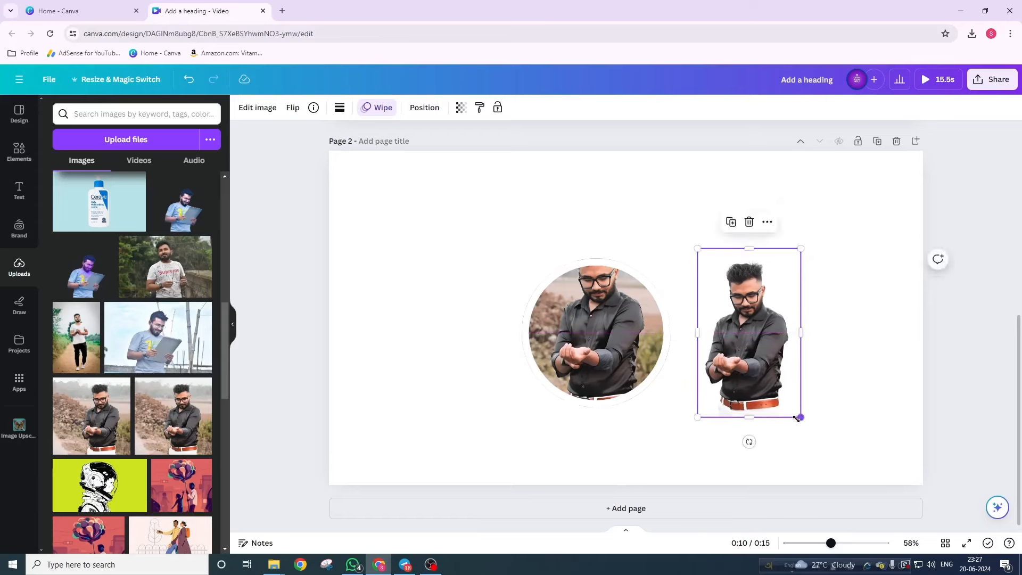
left_click_drag(800, 417, 811, 434)
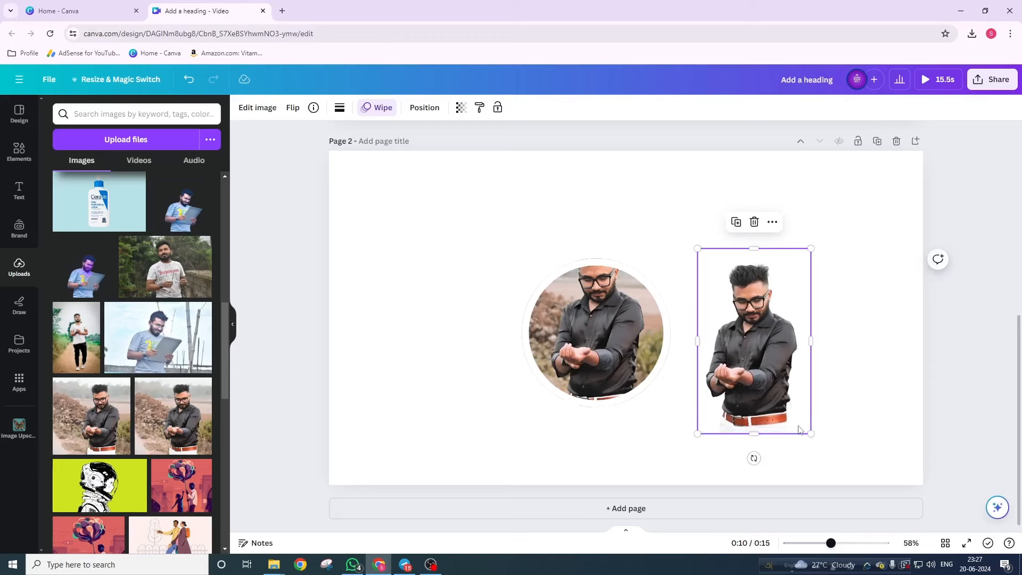
left_click_drag(798, 429, 826, 431)
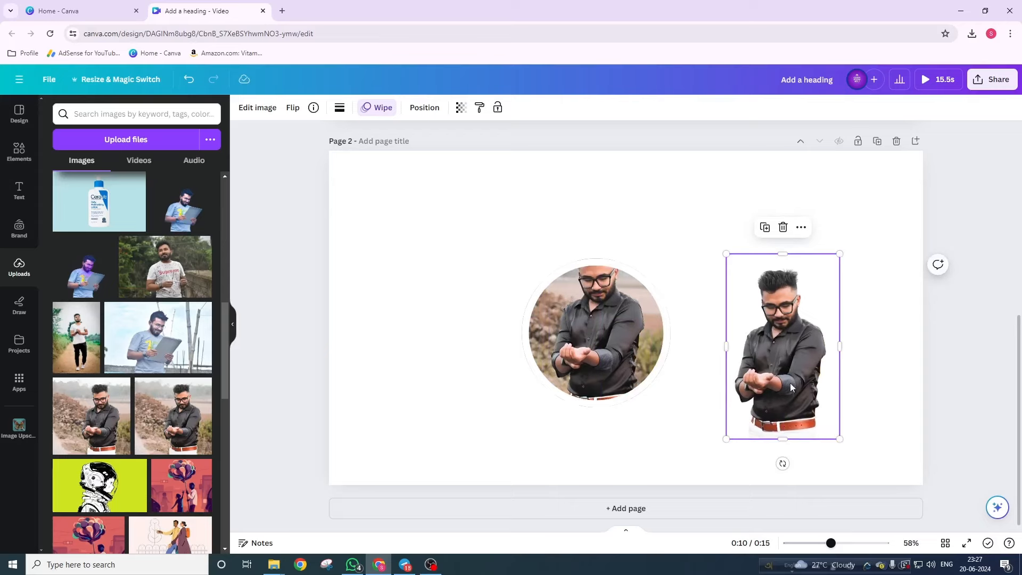
left_click_drag(790, 382, 612, 355)
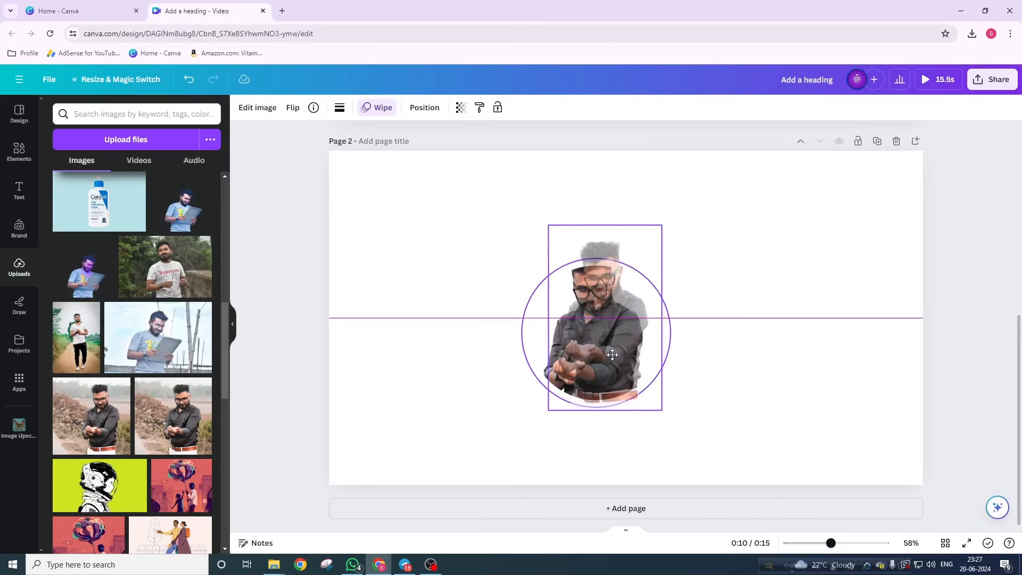
mouse_move(612, 354)
left_mouse_down()
mouse_move(632, 344)
mouse_move(602, 352)
mouse_move(662, 348)
mouse_move(607, 354)
left_mouse_up()
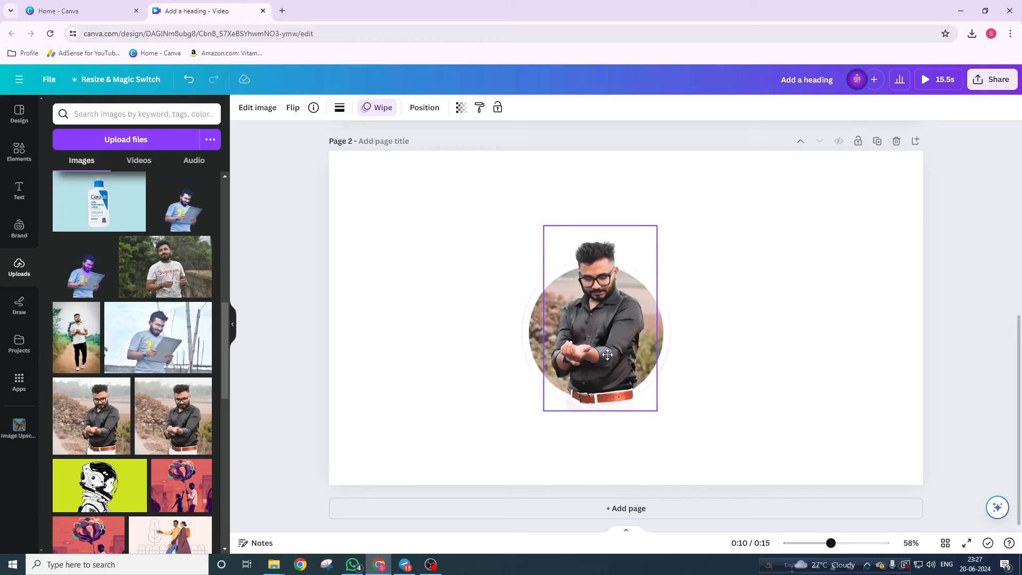
left_click_drag(607, 354, 608, 354)
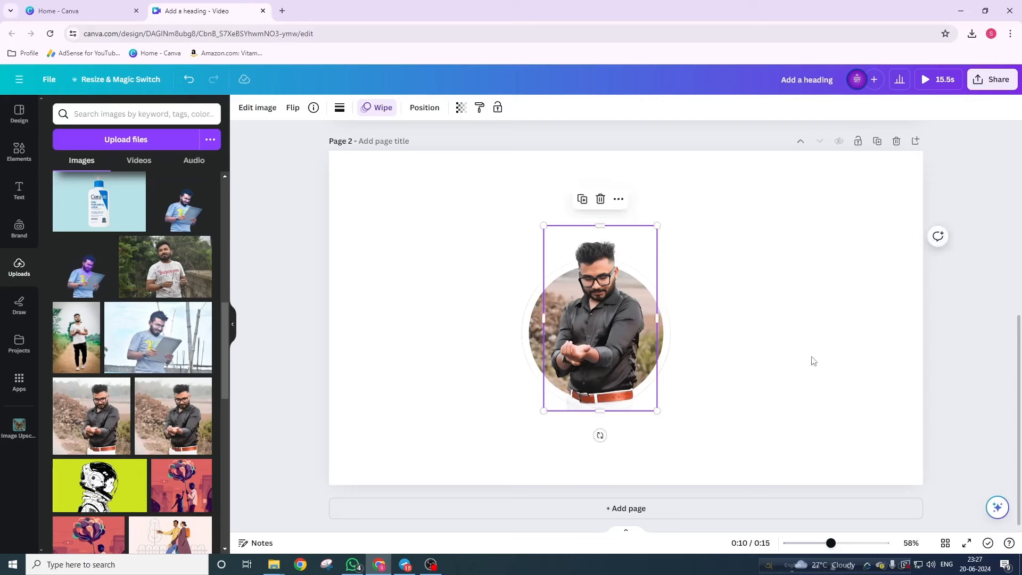
- Lower the cut-out's transparency and fine-tune its size until it matches the photo beneath
left_click(461, 107)
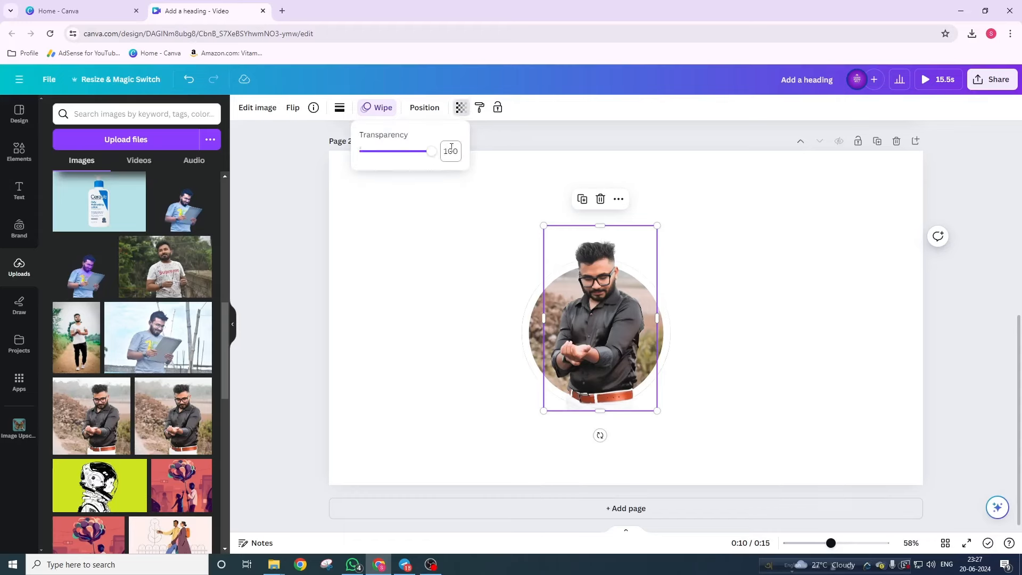
left_click_drag(432, 155, 394, 165)
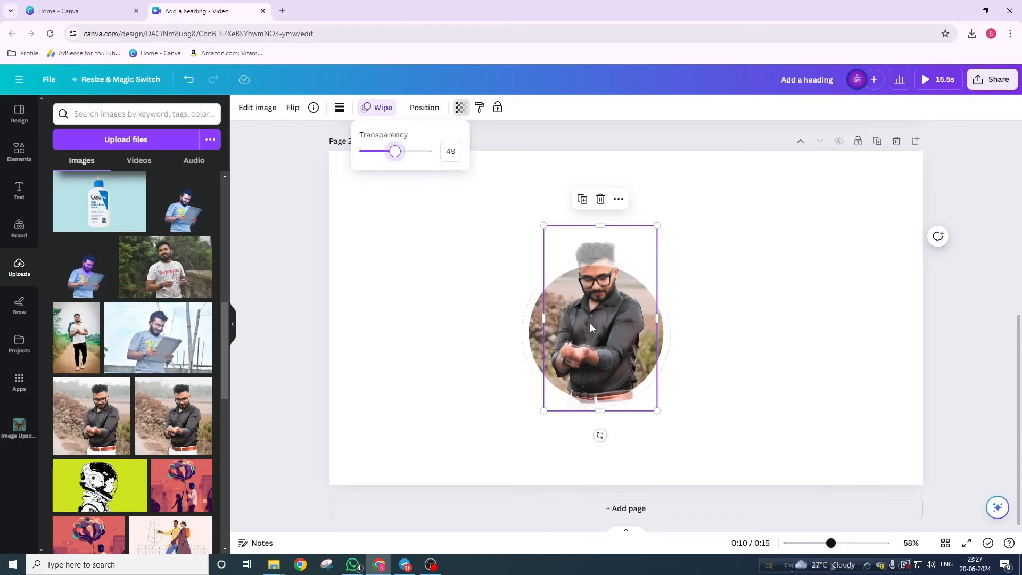
scroll(589, 325, "up", 5, "ctrl")
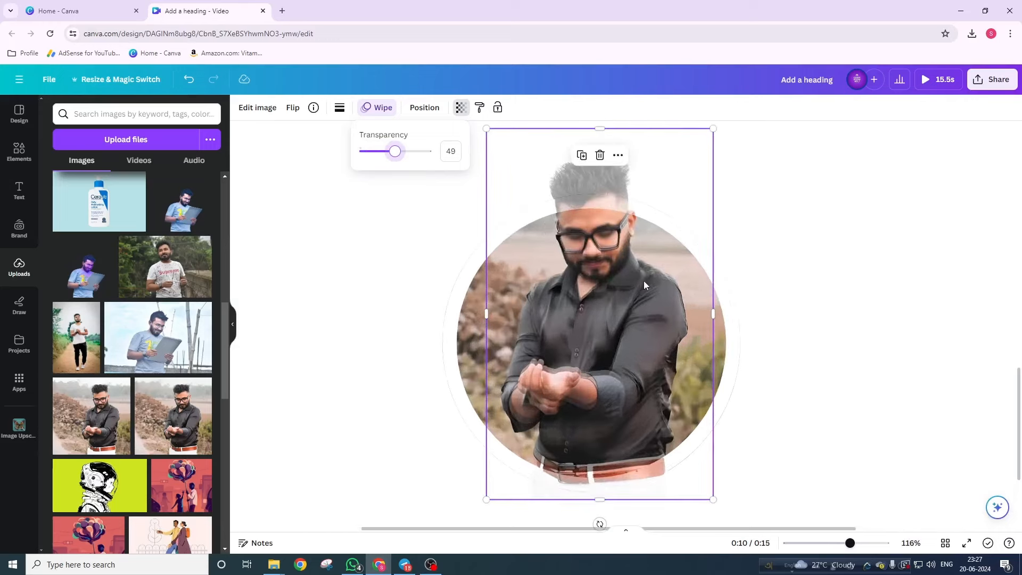
scroll(614, 312, "down", 1)
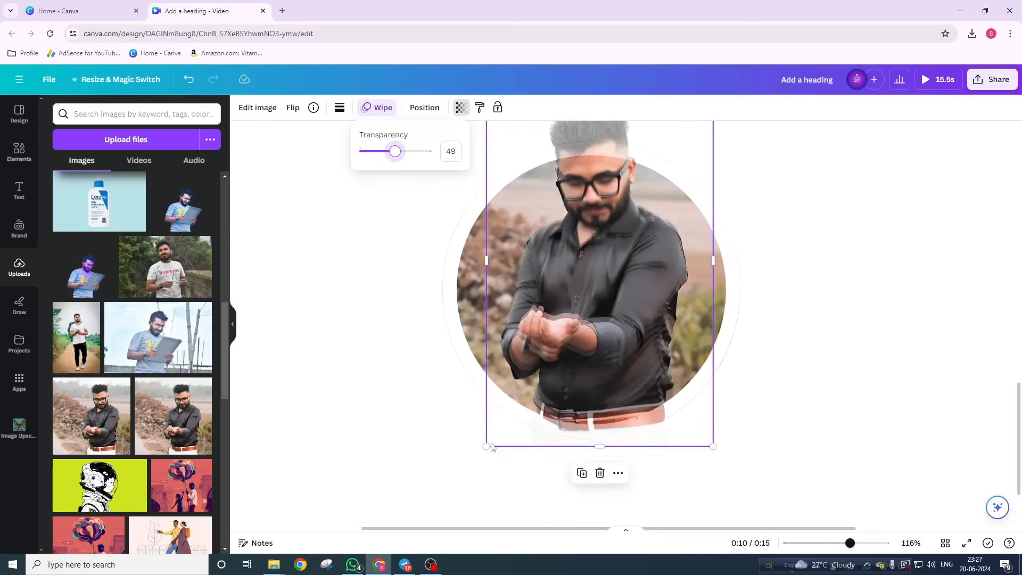
mouse_move(485, 446)
left_mouse_down()
mouse_move(488, 436)
mouse_move(482, 453)
left_mouse_up()
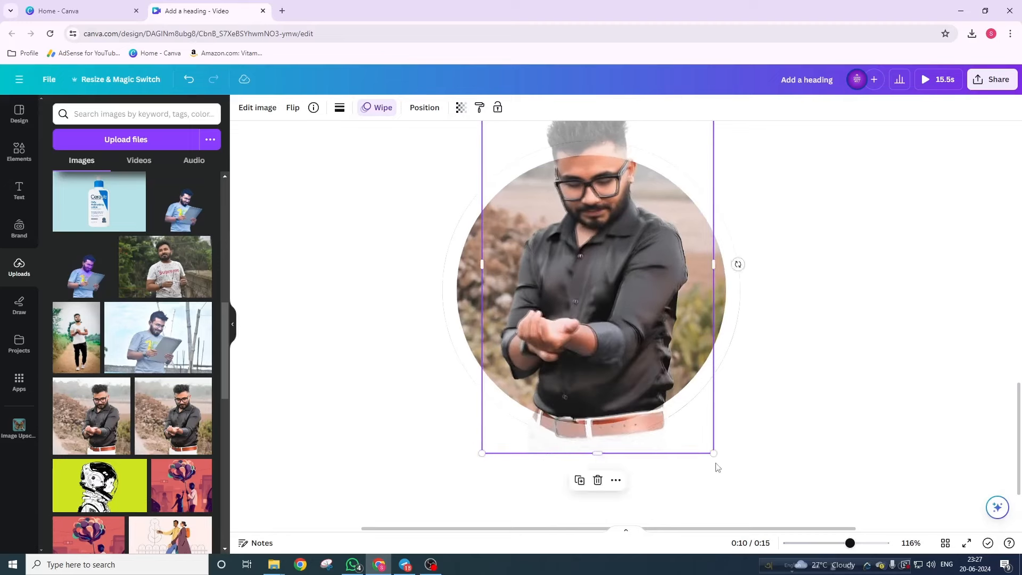
left_click_drag(713, 453, 715, 455)
scroll(737, 447, "up", 3)
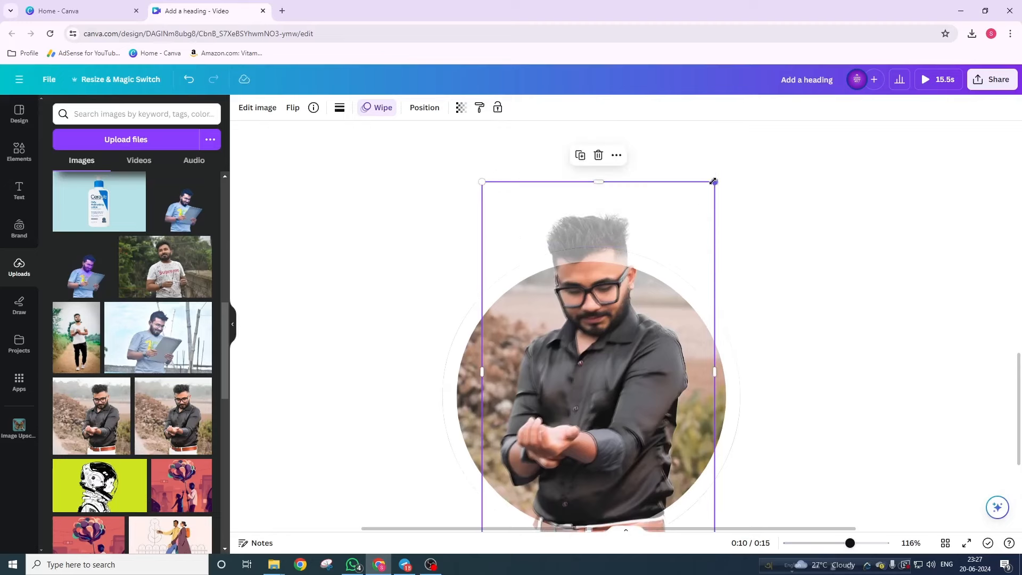
left_click_drag(713, 181, 716, 180)
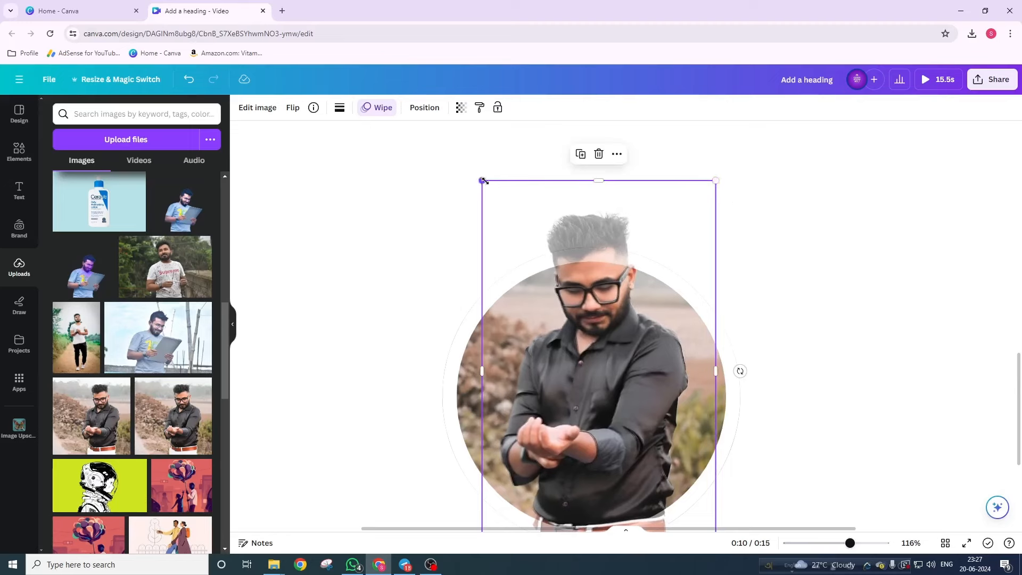
left_click_drag(483, 180, 482, 181)
scroll(672, 389, "down", 2)
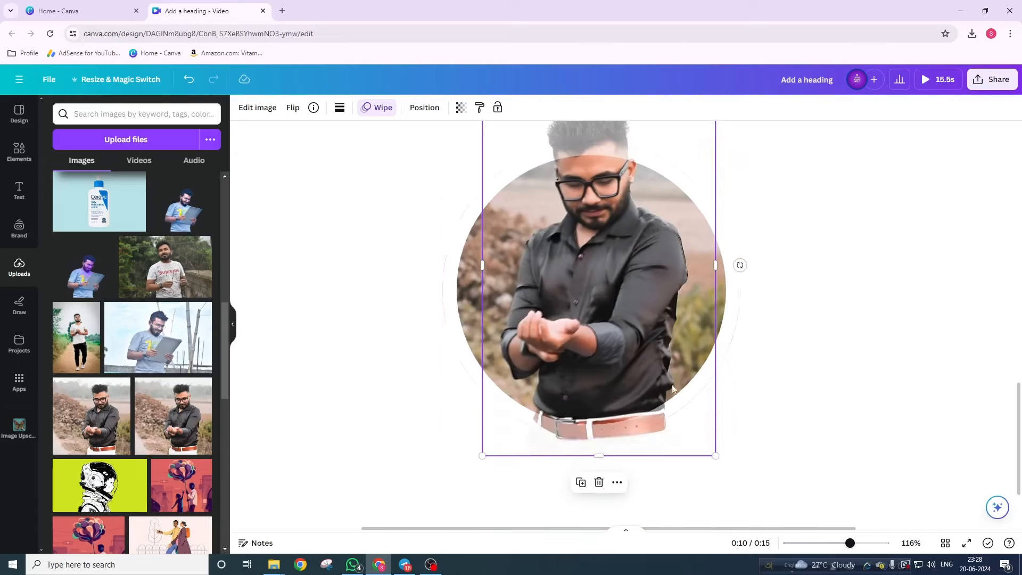
- Restore the cut-out's transparency to 100 and crop its bottom to the circle's edge
left_click(460, 107)
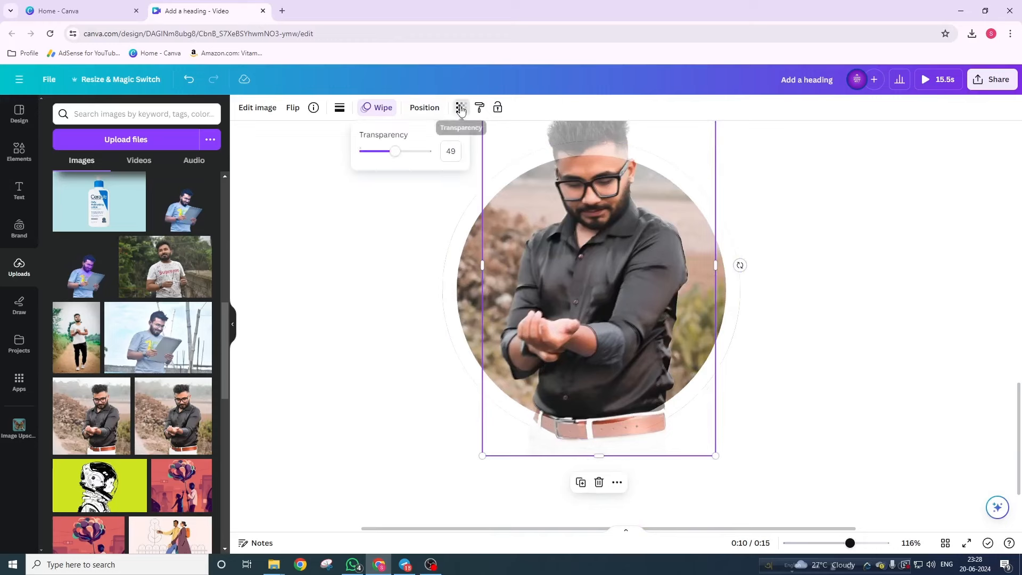
left_click_drag(395, 152, 442, 151)
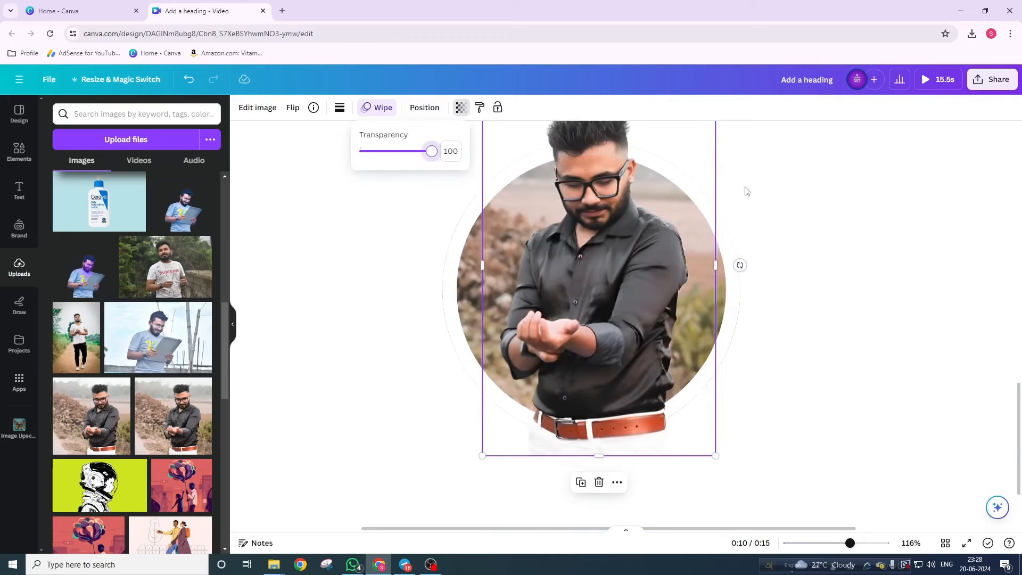
scroll(662, 311, "up", 2)
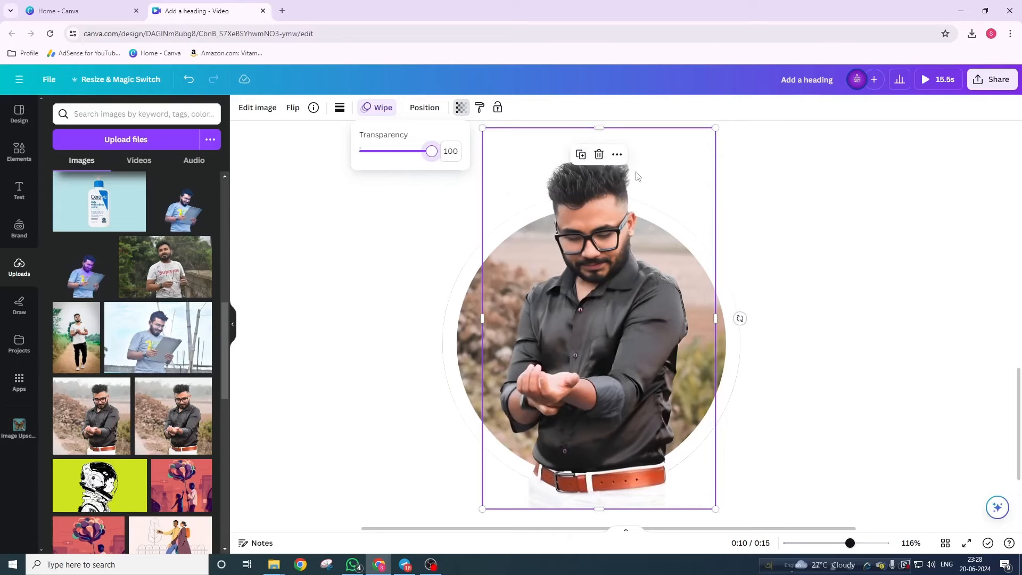
scroll(670, 238, "down", 2)
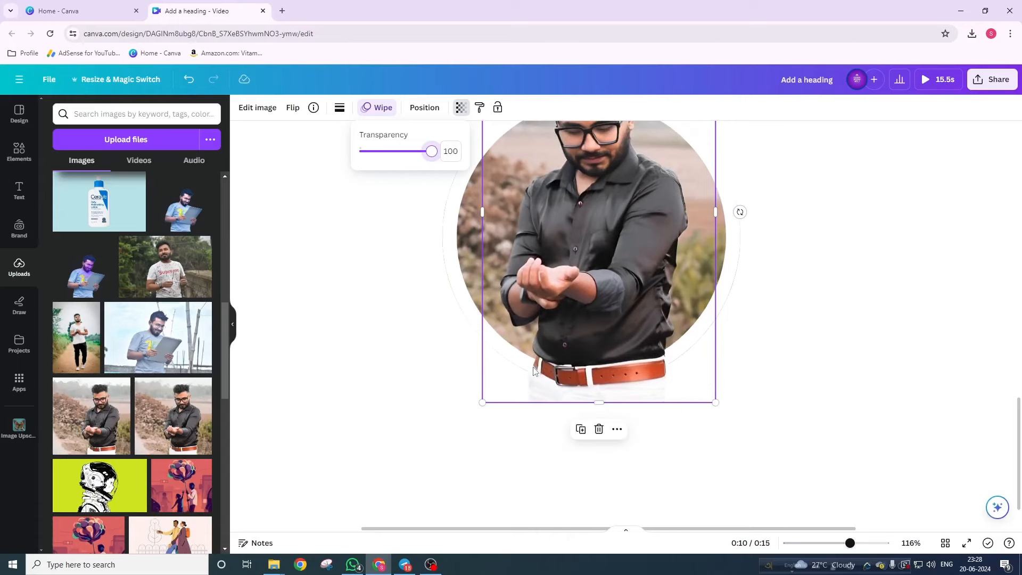
left_click_drag(600, 405, 601, 345)
- Select both the cut-out and the circular photo and group them together
left_click(853, 369)
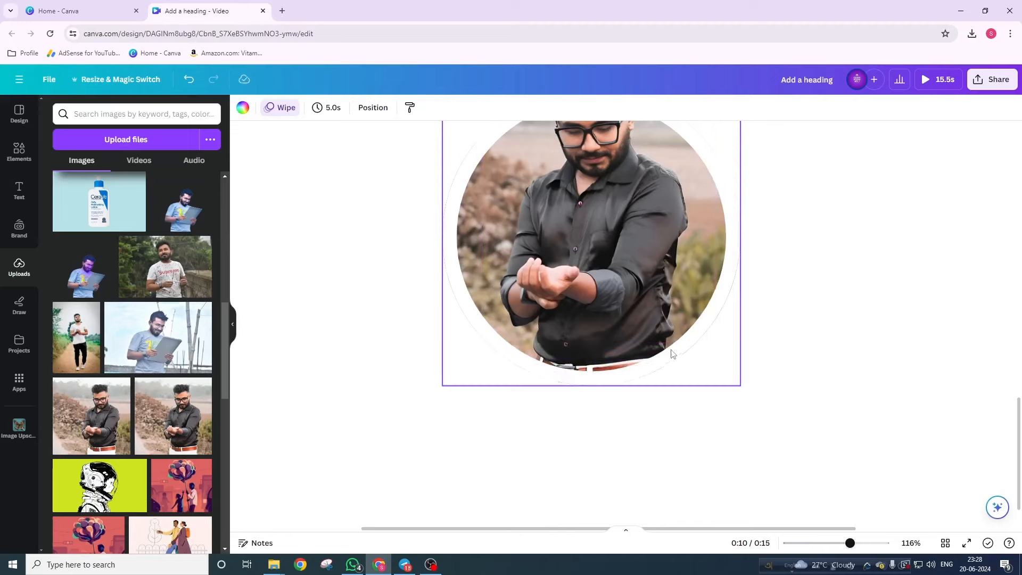
scroll(665, 354, "down", 5)
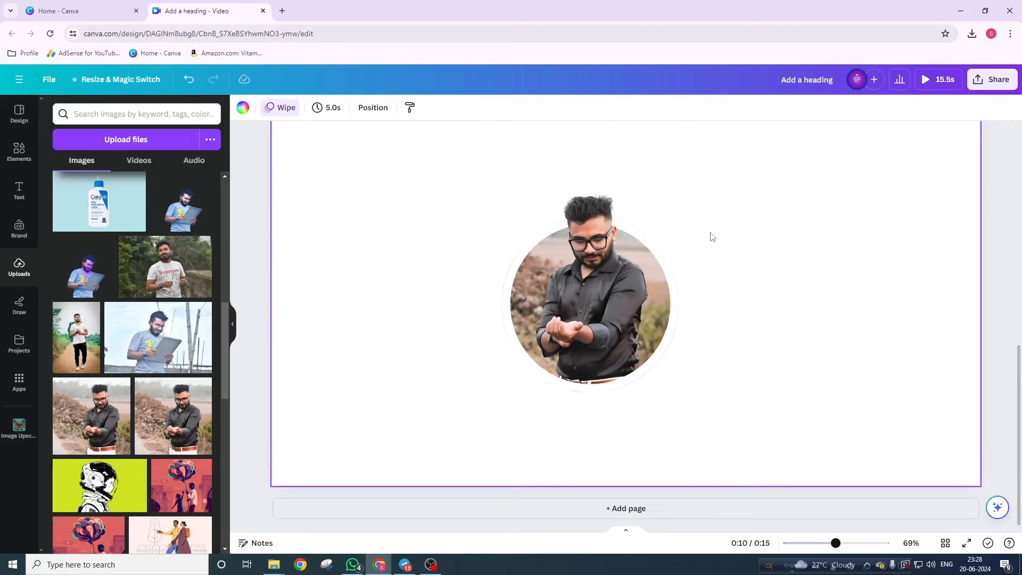
left_click_drag(722, 187, 461, 378)
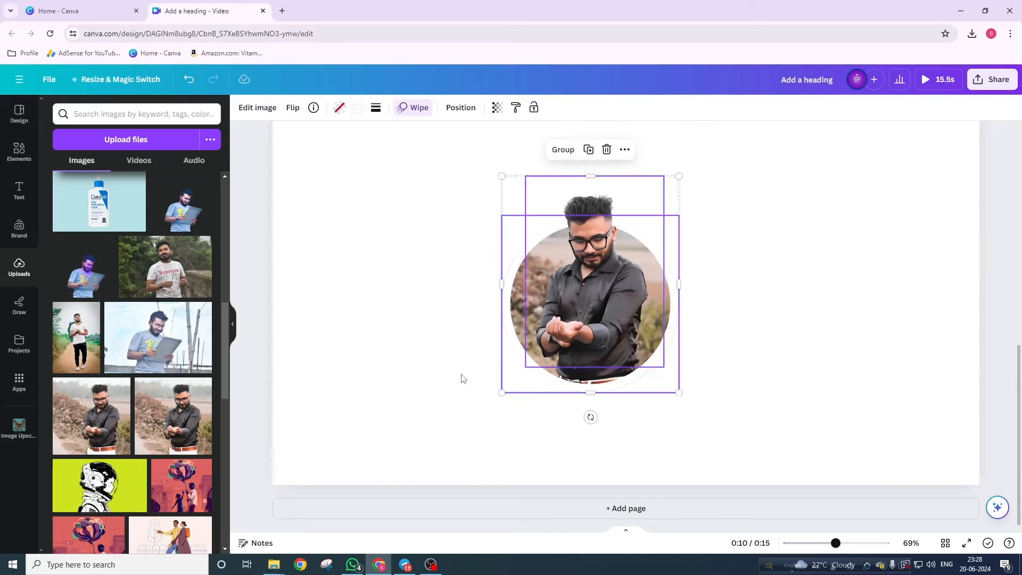
left_click(563, 150)
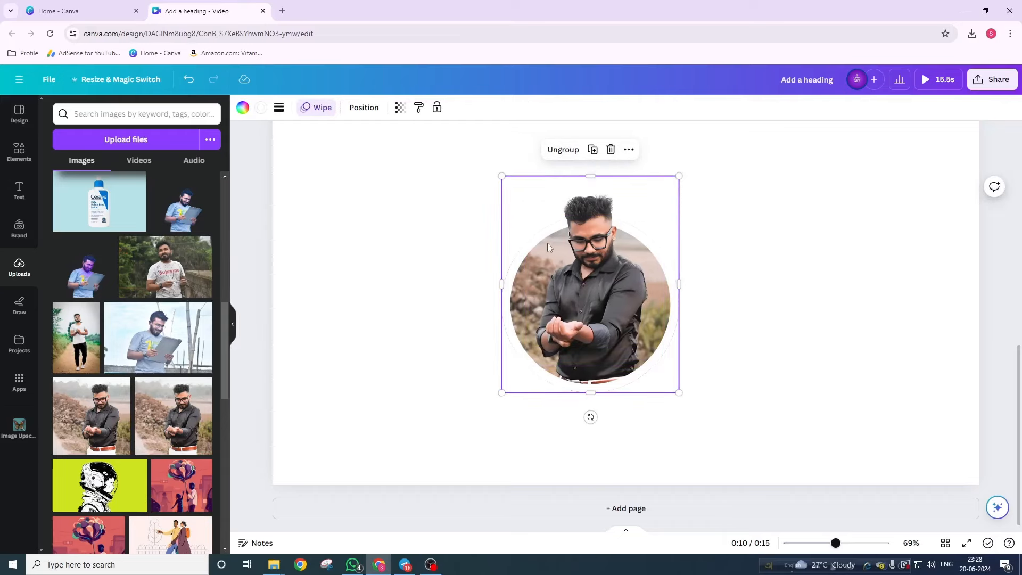
- Shrink the profile group to about 203 × 249 px and move it to the upper right
scroll(625, 311, "down", 5, "ctrl")
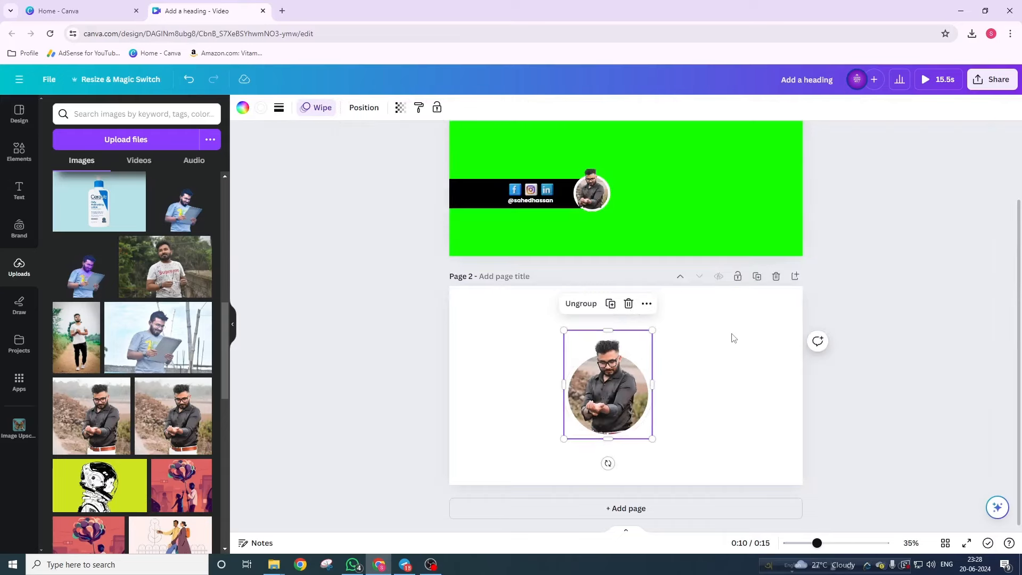
scroll(628, 420, "up", 5, "ctrl")
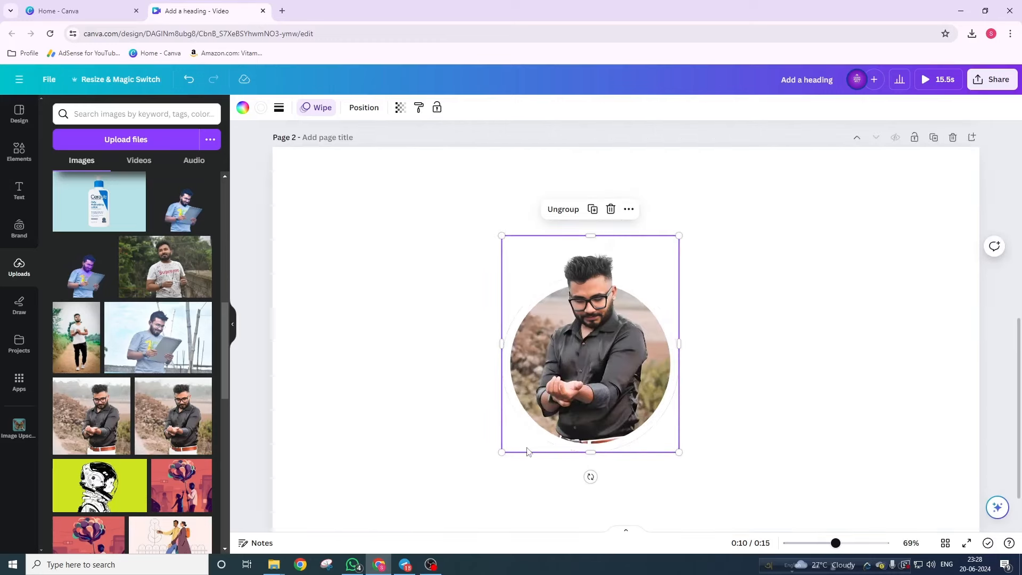
left_click_drag(502, 452, 612, 339)
left_click_drag(641, 282, 816, 258)
left_click(656, 303)
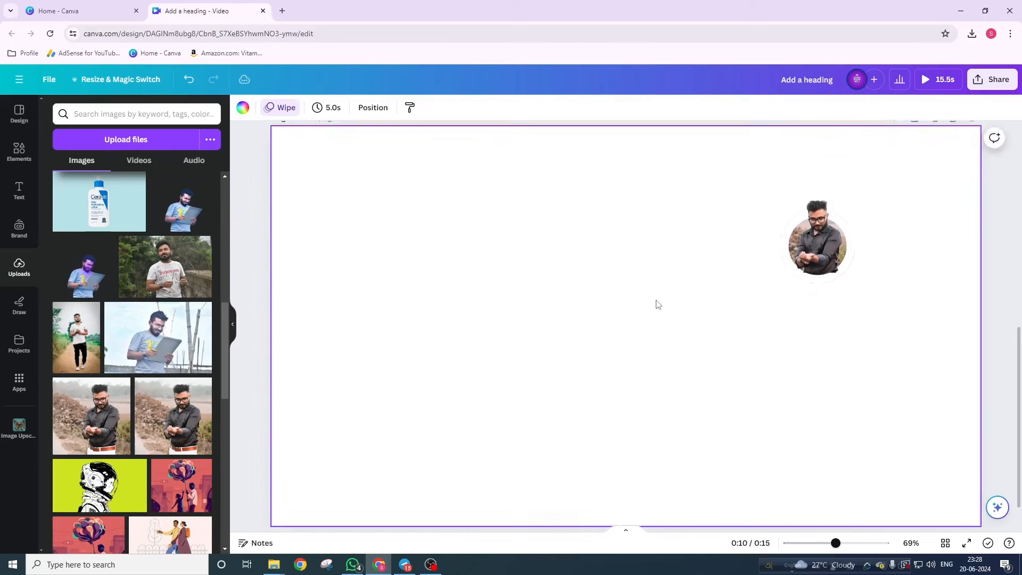
scroll(656, 303, "down", 1)
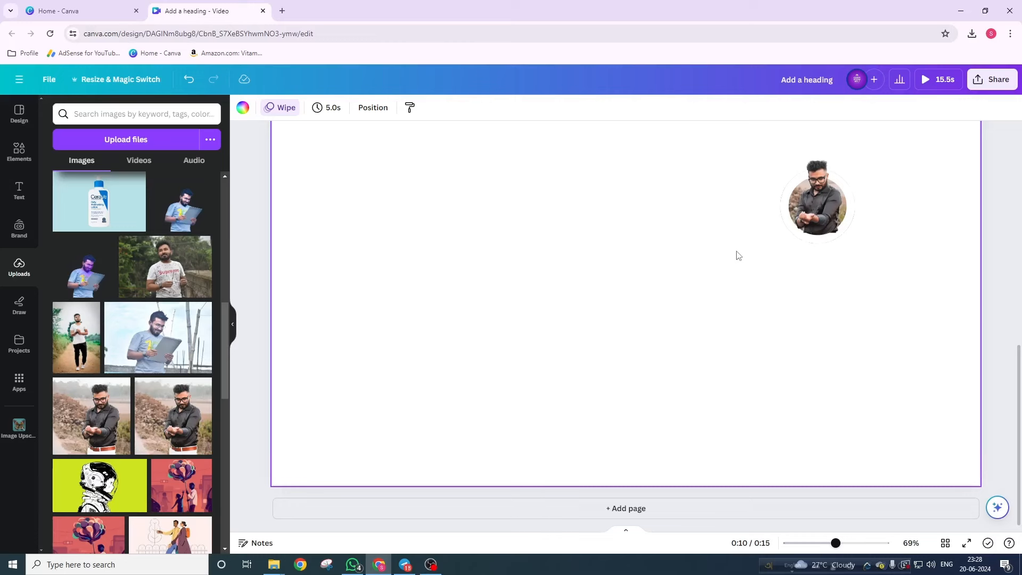
- Add a square shape, resize it into an 804 × 143 strip, and snap it to the left edge
left_click(13, 155)
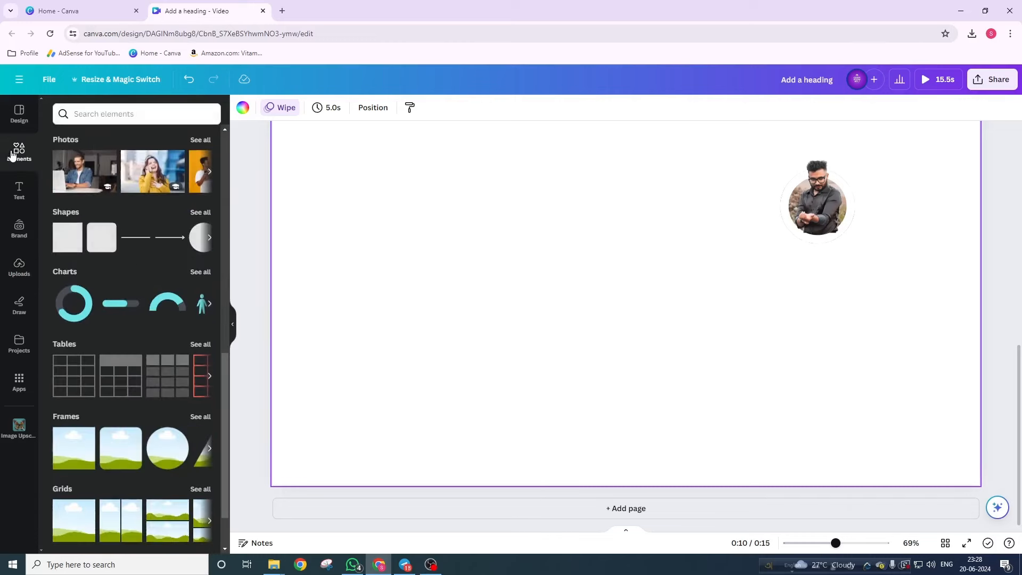
left_click(62, 244)
left_click(525, 297)
left_click(580, 290)
left_click_drag(579, 289, 376, 337)
left_click_drag(386, 277, 377, 341)
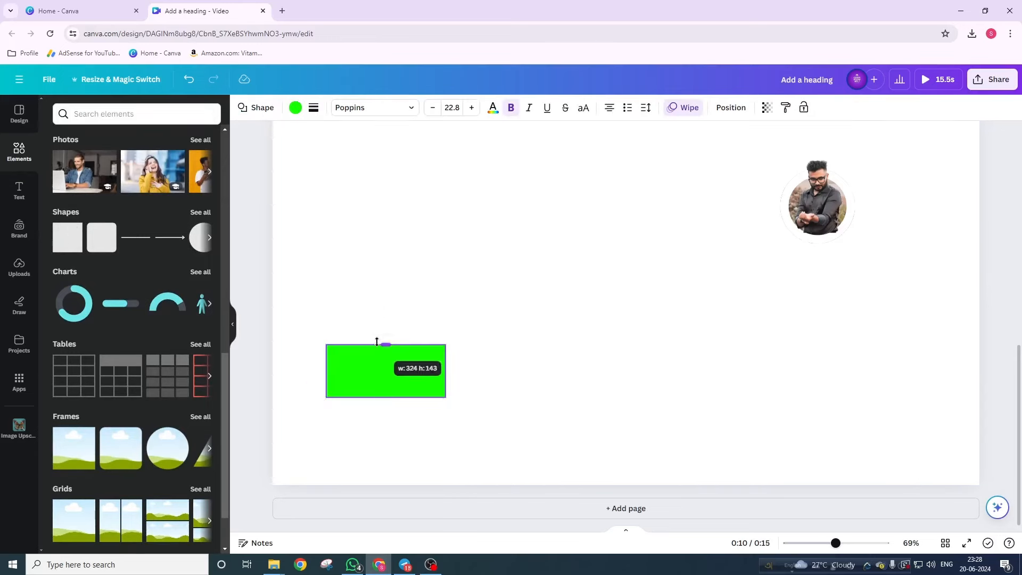
left_click_drag(445, 370, 621, 379)
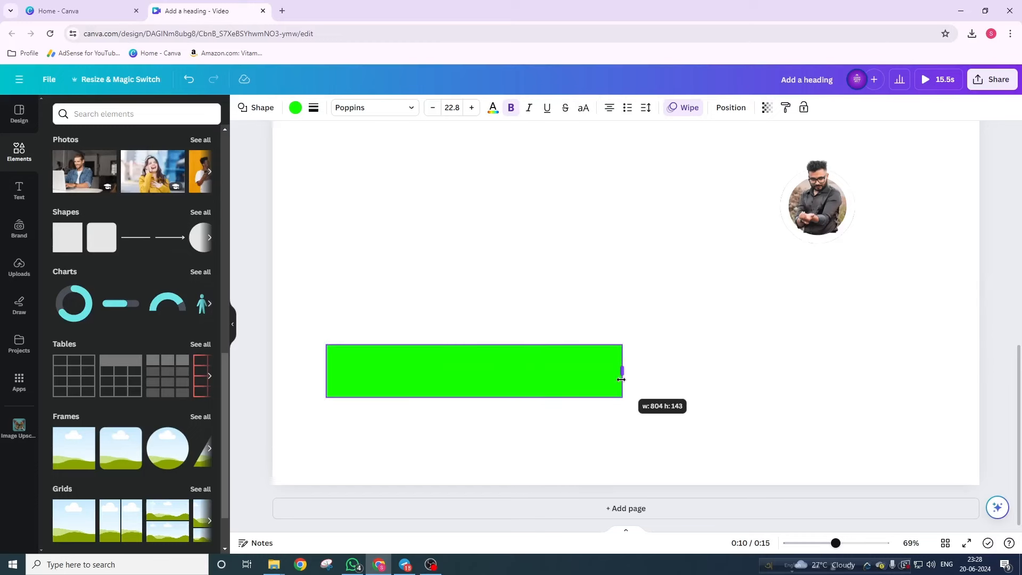
left_click_drag(621, 379, 620, 372)
left_click_drag(532, 383, 473, 380)
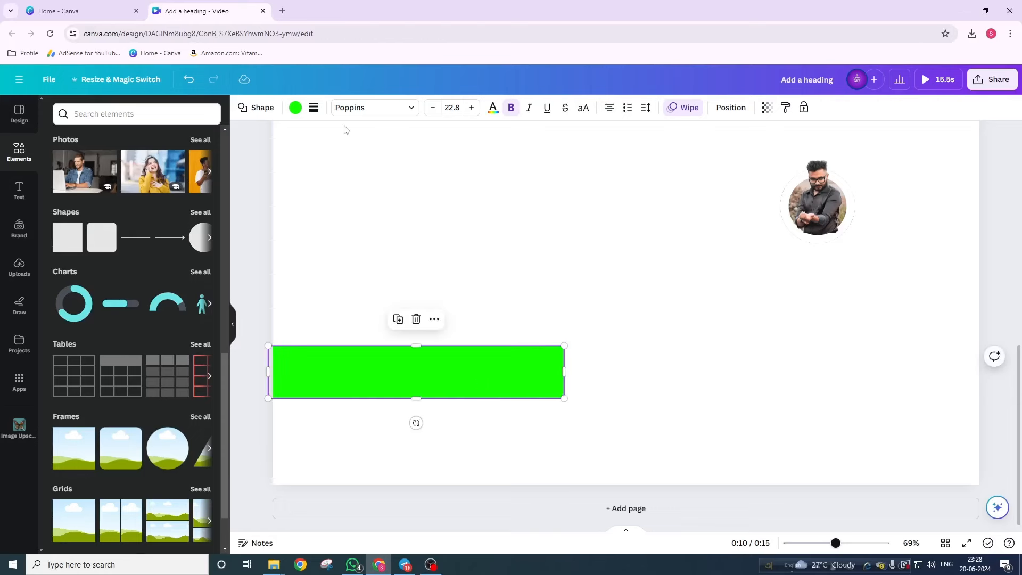
- Fill the bar black and move the profile photo onto its right end
left_click(296, 108)
left_click(121, 180)
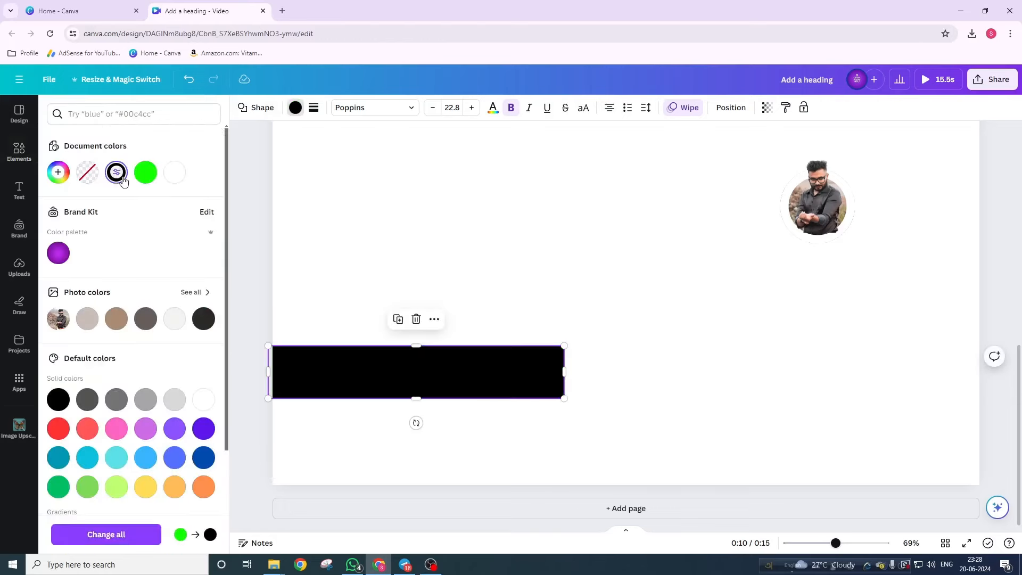
left_click(333, 329)
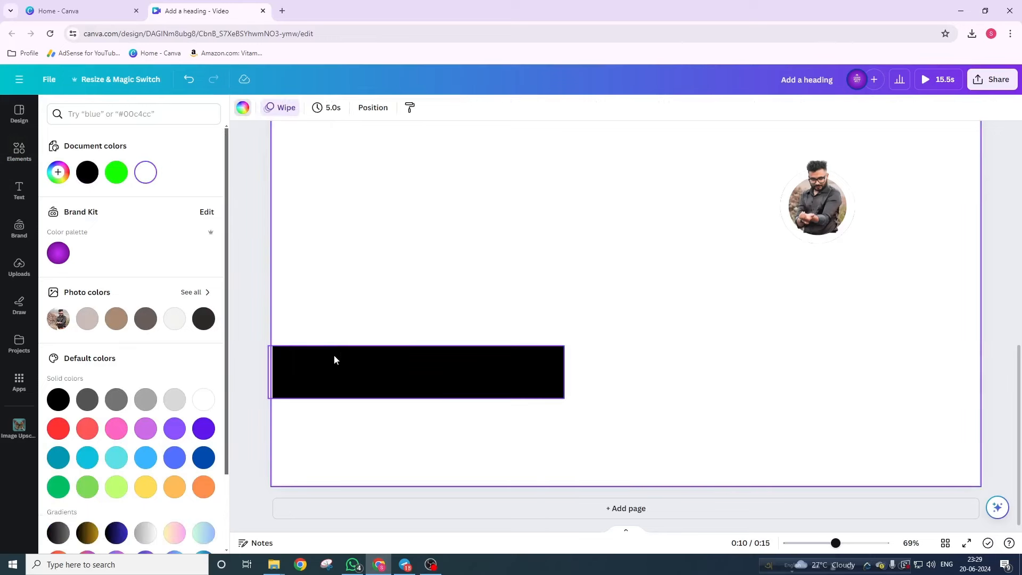
left_click(370, 370)
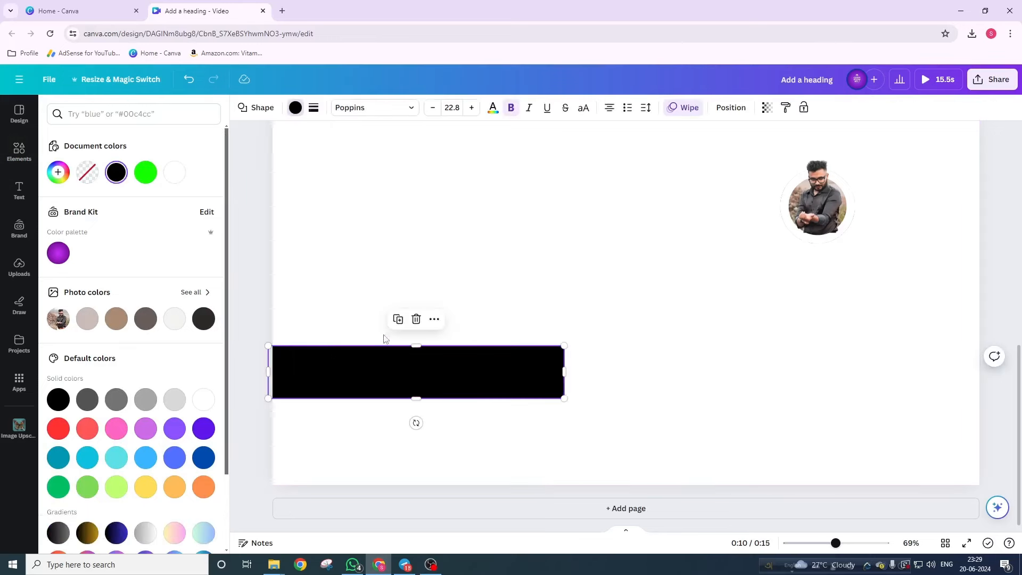
left_click_drag(815, 203, 565, 376)
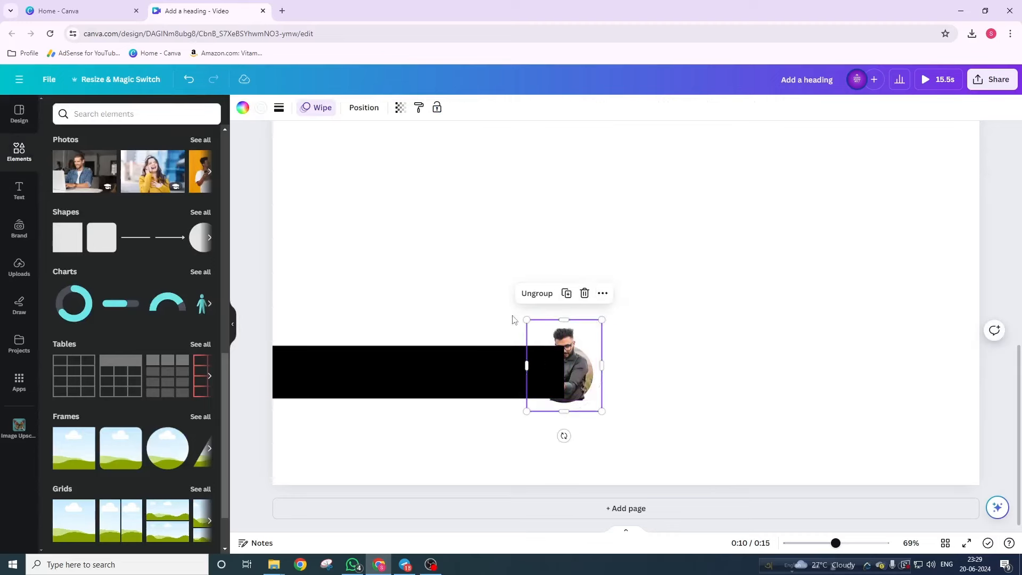
- Bring the profile photo to front and centre it vertically on the bar's right end (X 709.4 px)
left_click(363, 108)
left_click(71, 156)
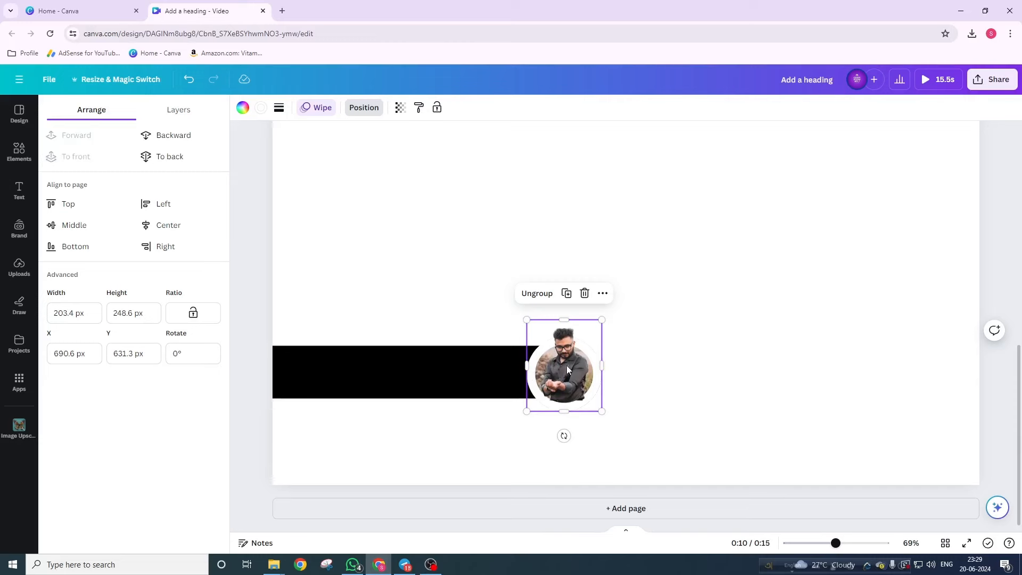
left_click_drag(566, 365, 566, 374)
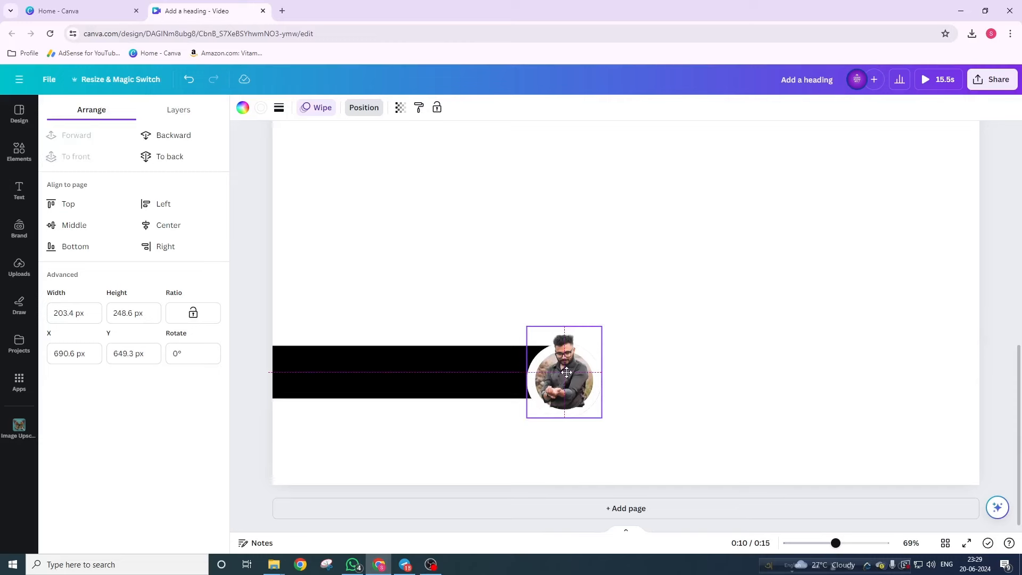
left_click_drag(566, 371, 573, 369)
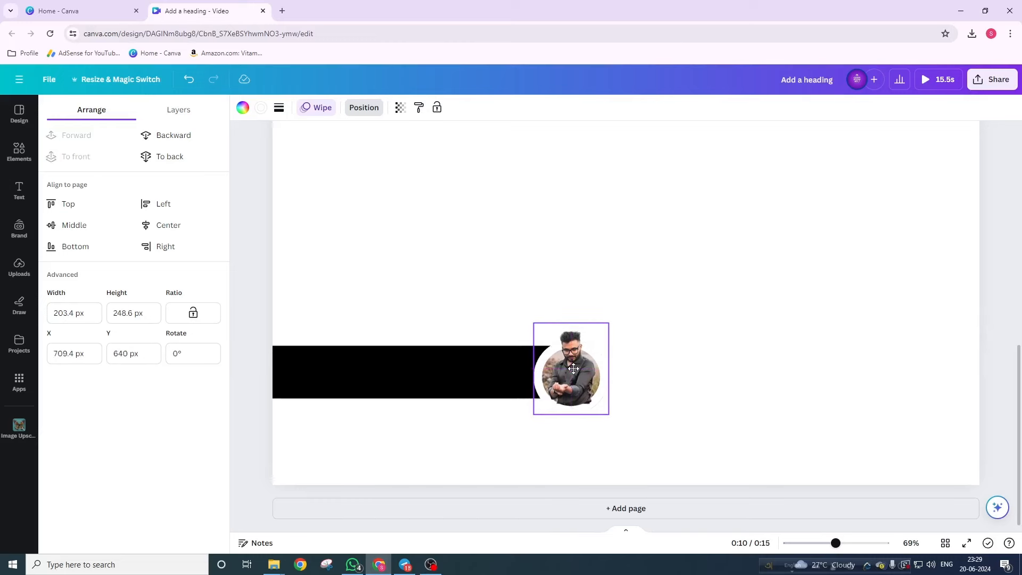
left_click(678, 376)
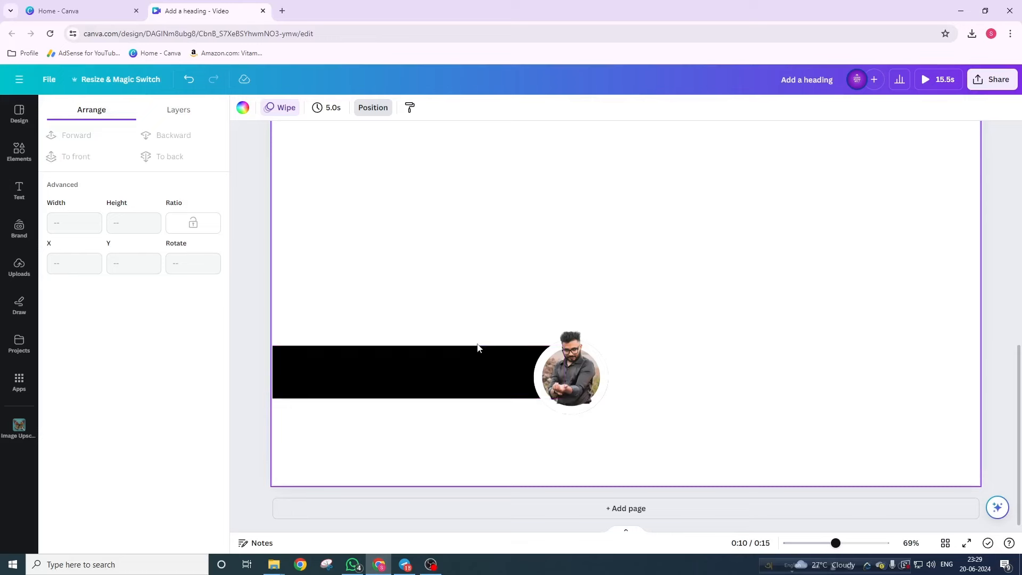
scroll(479, 349, "up", 5)
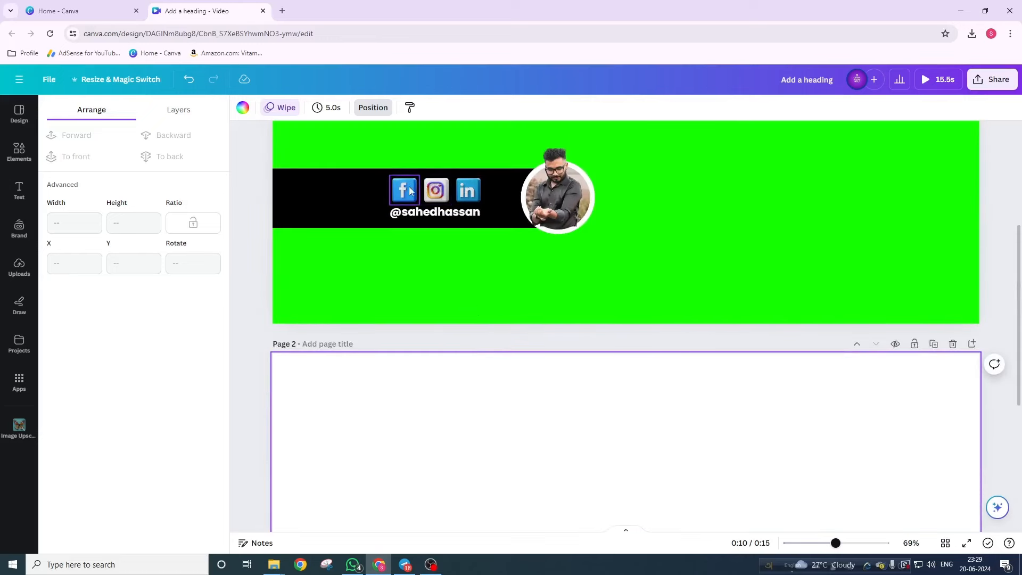
scroll(473, 379, "down", 4)
scroll(475, 383, "down", 1)
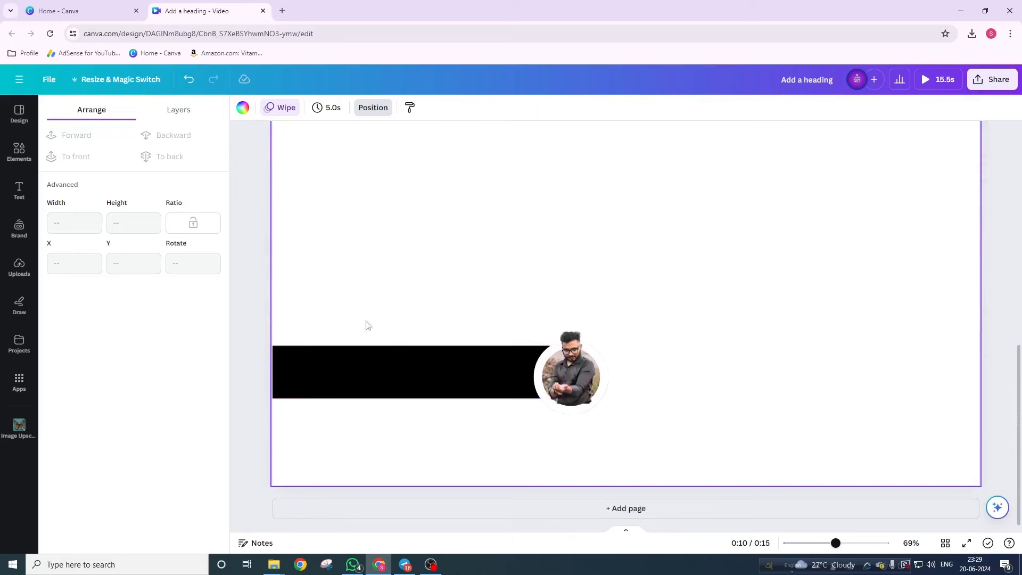
- Add the uploaded Instagram, LinkedIn and Facebook icons to the page
left_click(18, 267)
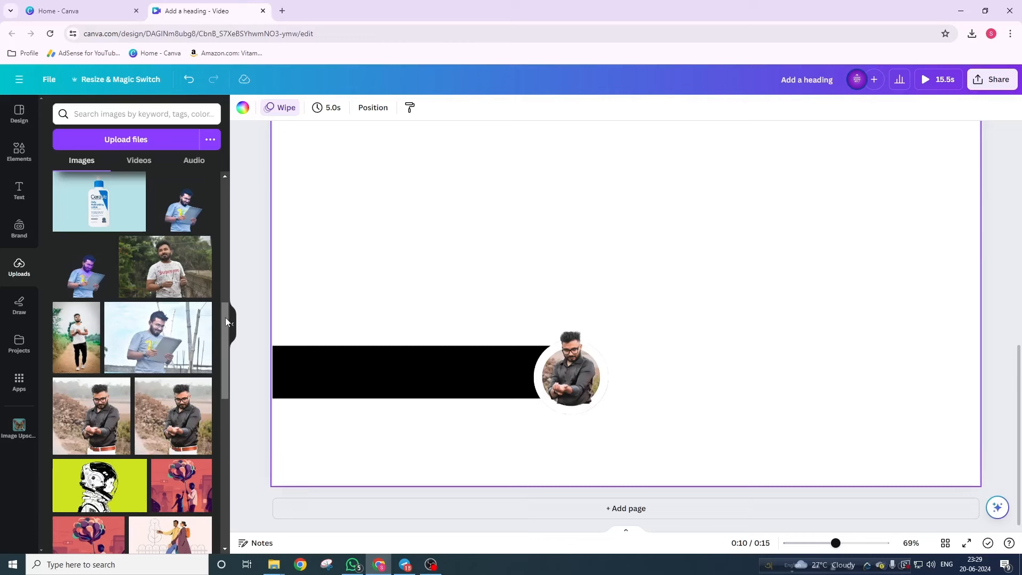
scroll(222, 314, "up", 10)
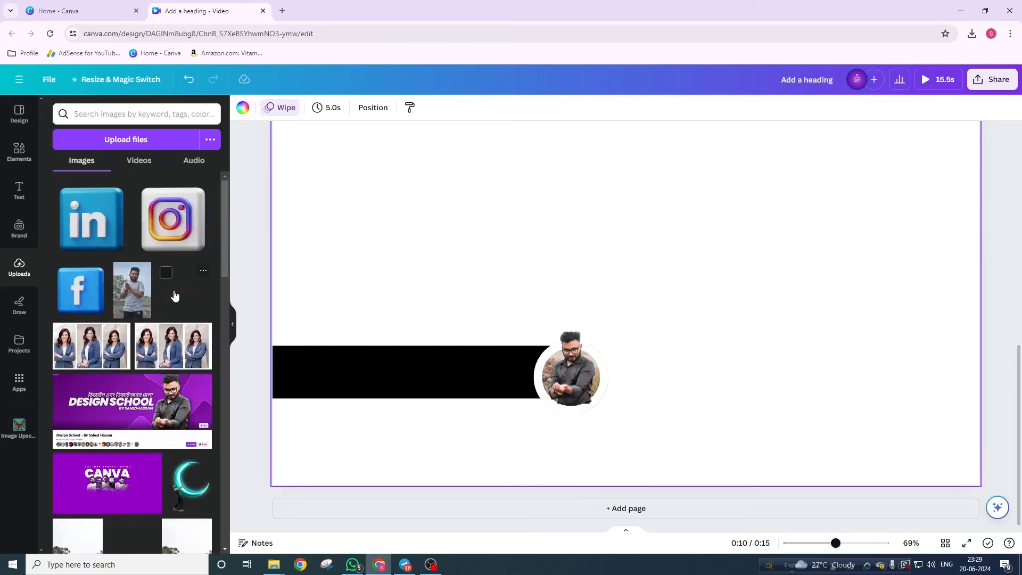
left_click(124, 140)
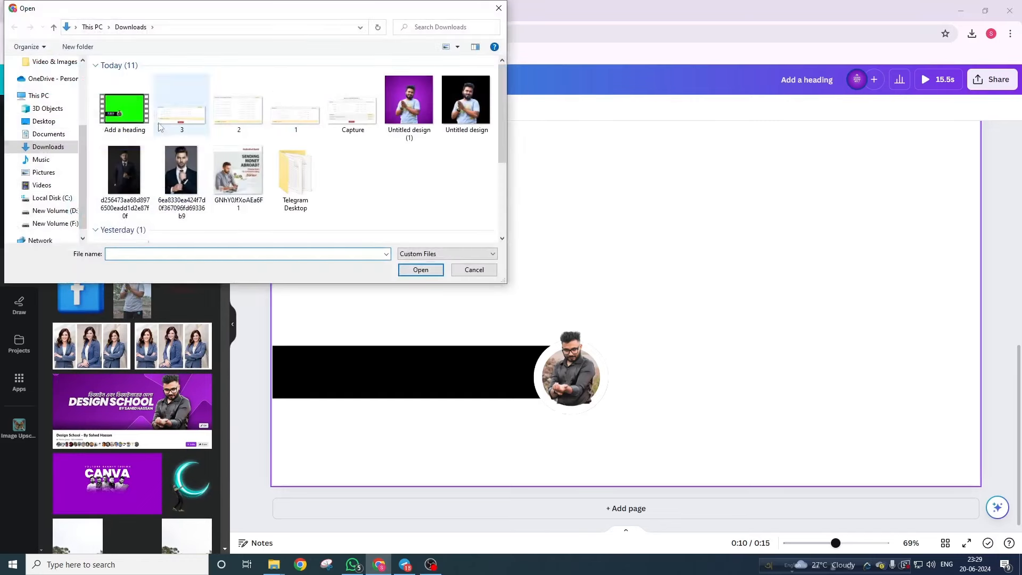
left_click(474, 269)
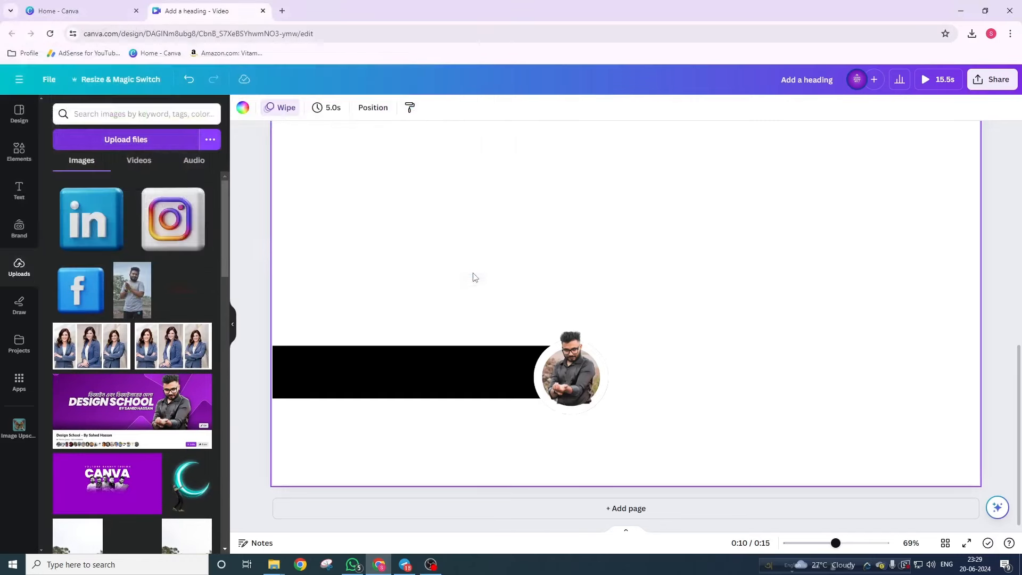
left_click(160, 219)
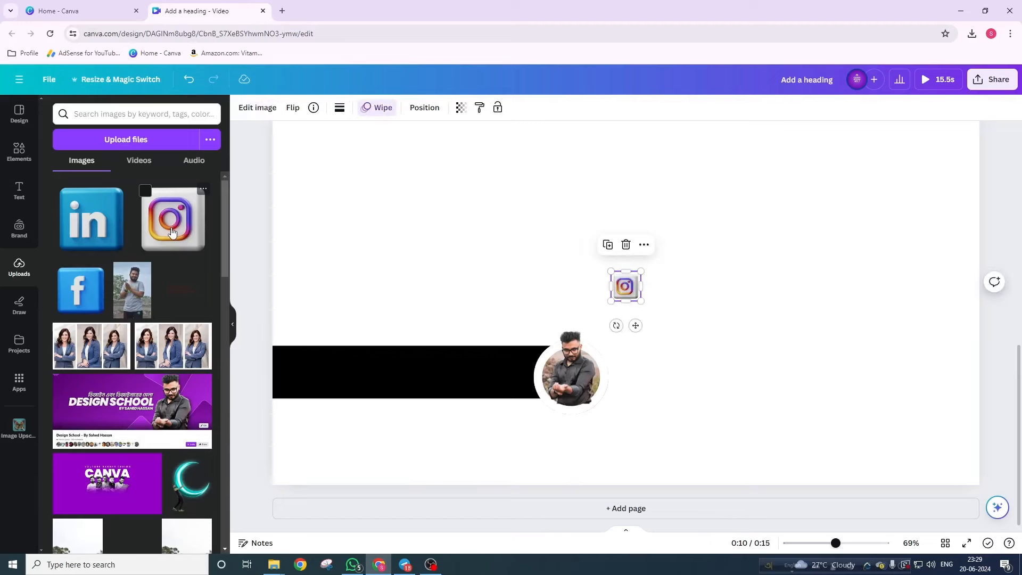
left_click(87, 226)
left_click(80, 289)
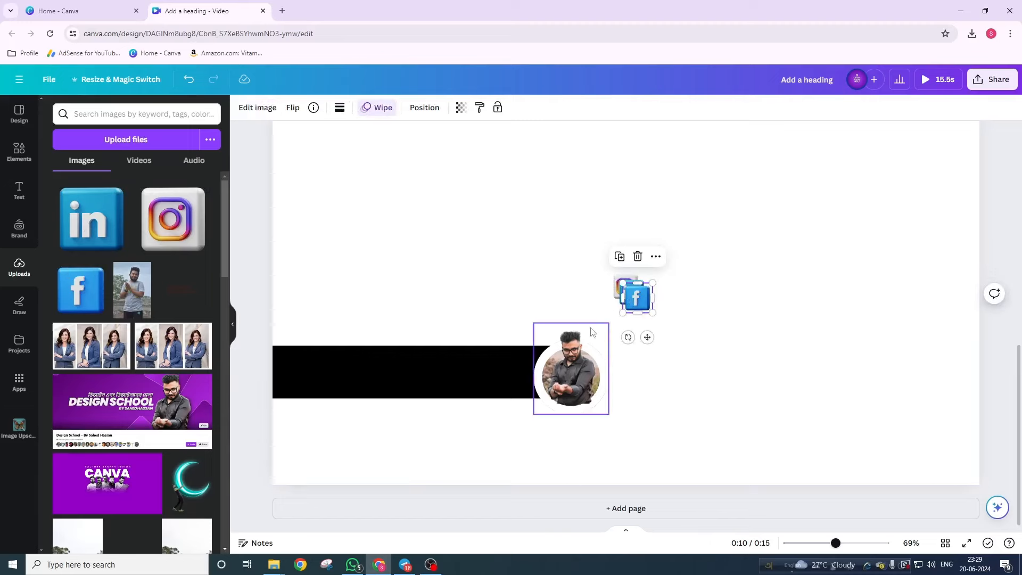
left_click(695, 273)
- Align the LinkedIn and Facebook icons on each other and move them onto the black bar
left_click_drag(682, 278, 612, 314)
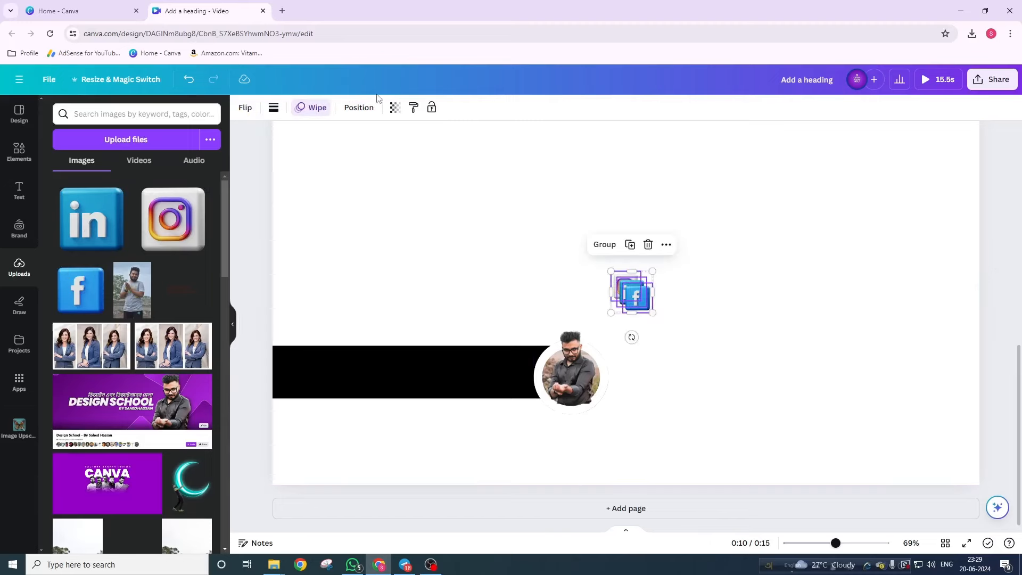
left_click(359, 107)
left_click(165, 225)
left_click(74, 225)
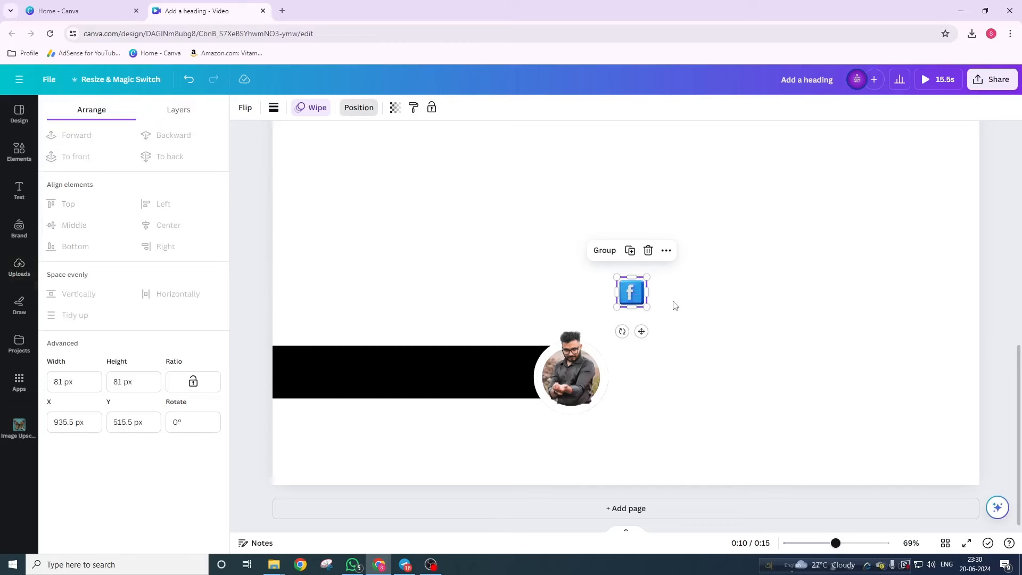
left_click_drag(637, 297, 410, 366)
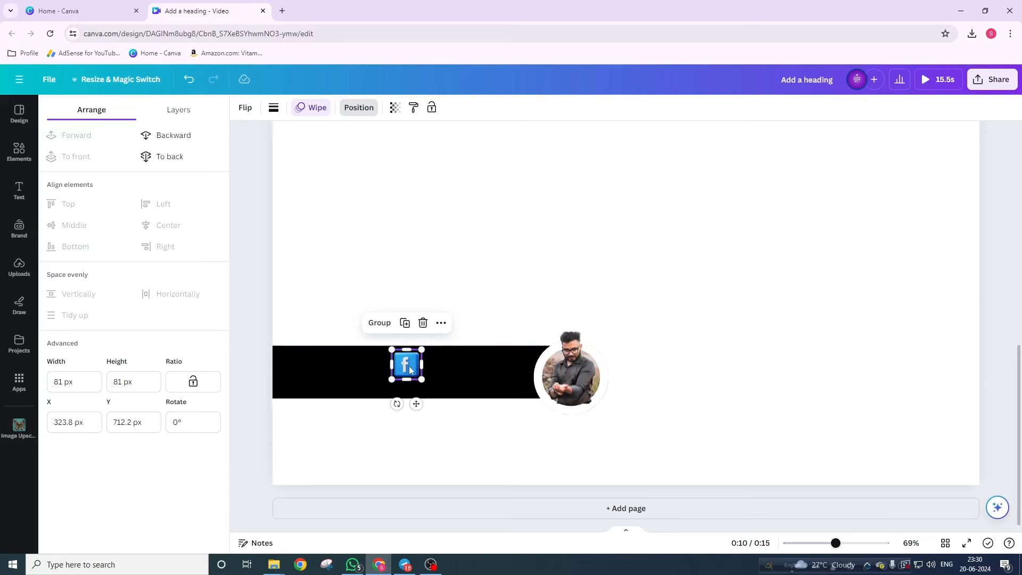
- Spread the LinkedIn, Instagram and Facebook icons side by side along the bar
scroll(345, 396, "up", 5)
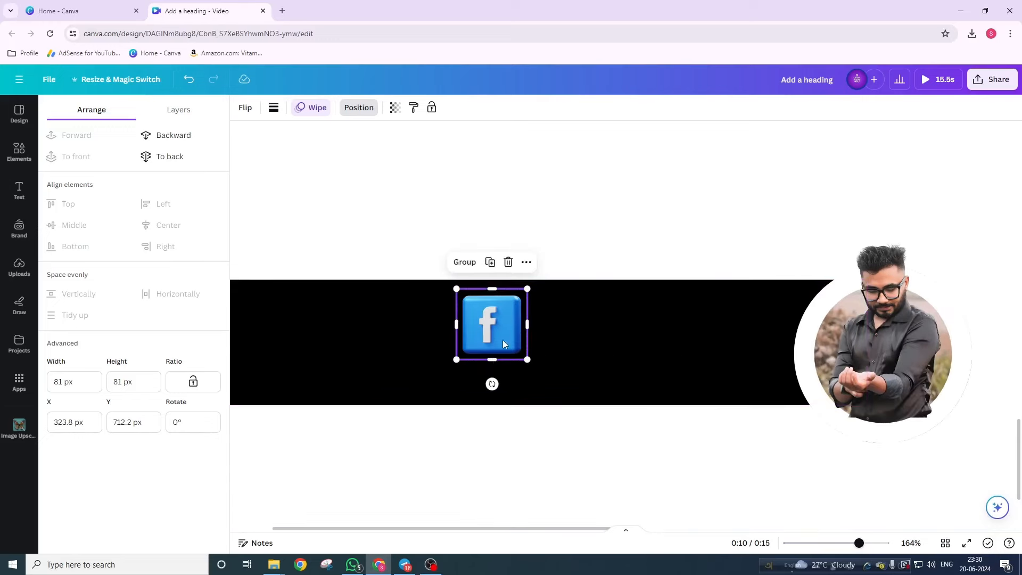
left_click_drag(499, 331, 433, 331)
left_click_drag(633, 330, 565, 332)
left_click(484, 327)
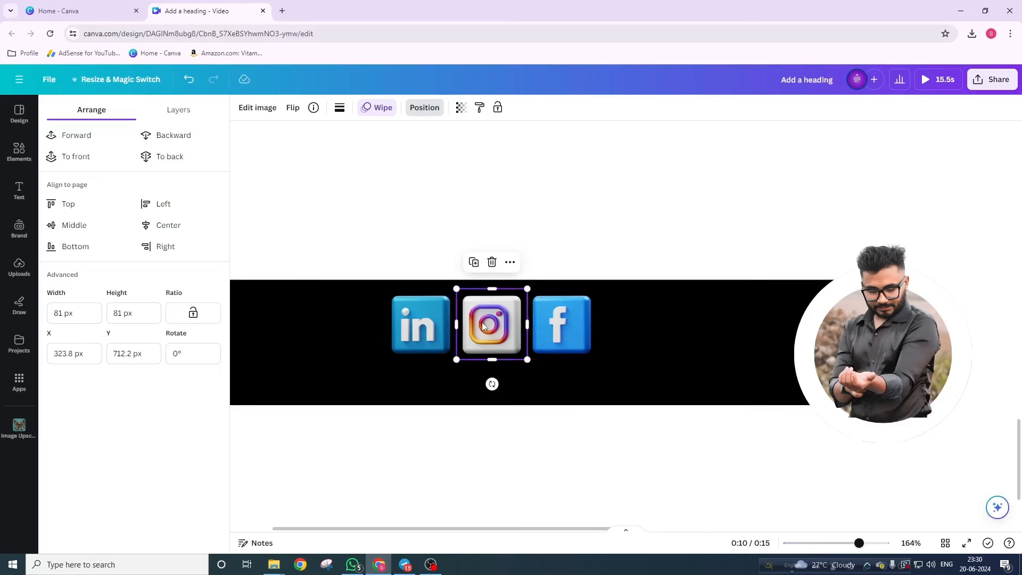
left_click_drag(483, 327, 482, 327)
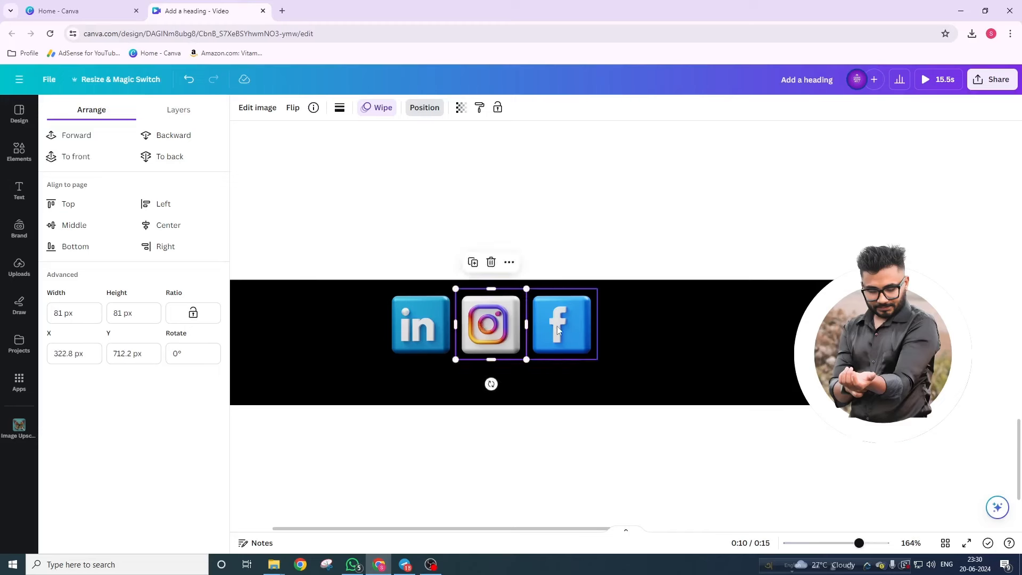
left_click(475, 213)
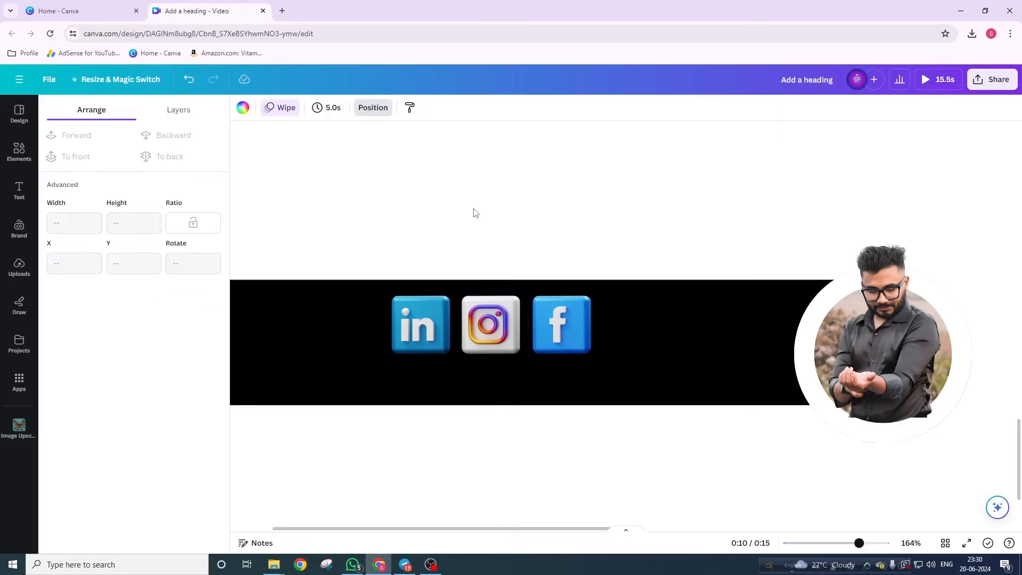
scroll(427, 281, "down", 3, "ctrl")
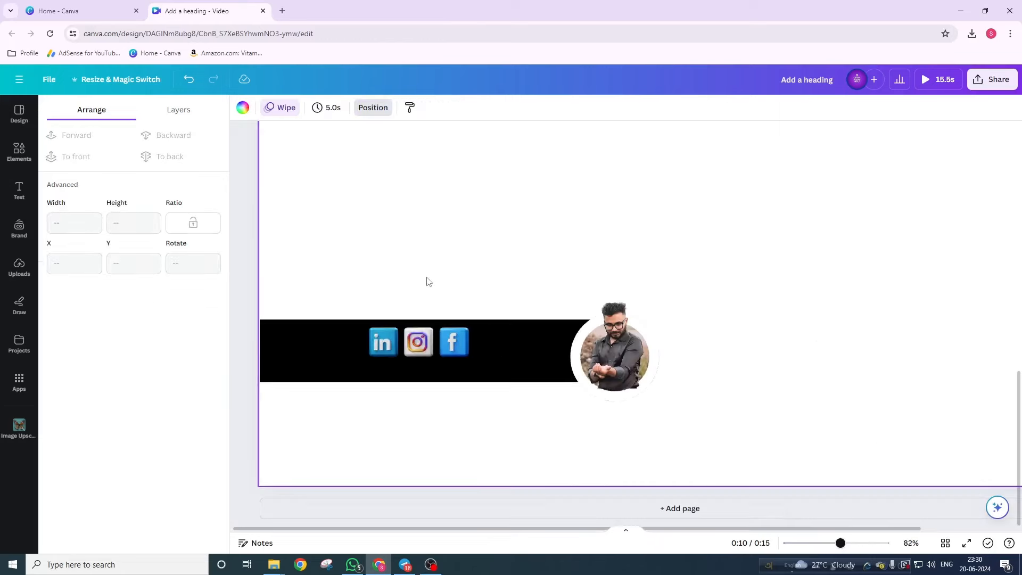
- Add a heading text box containing the social media handle
left_click(9, 194)
left_click(110, 251)
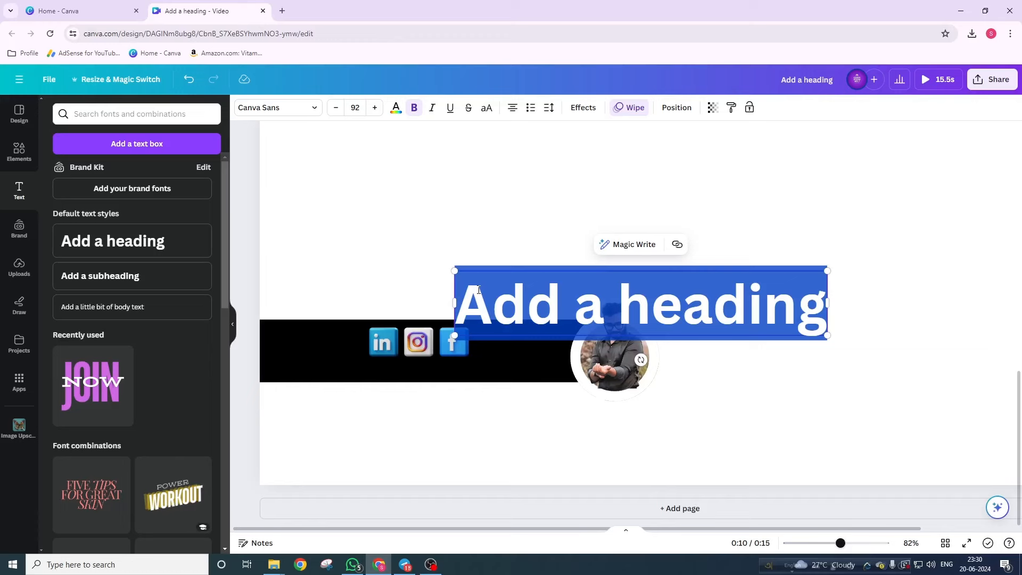
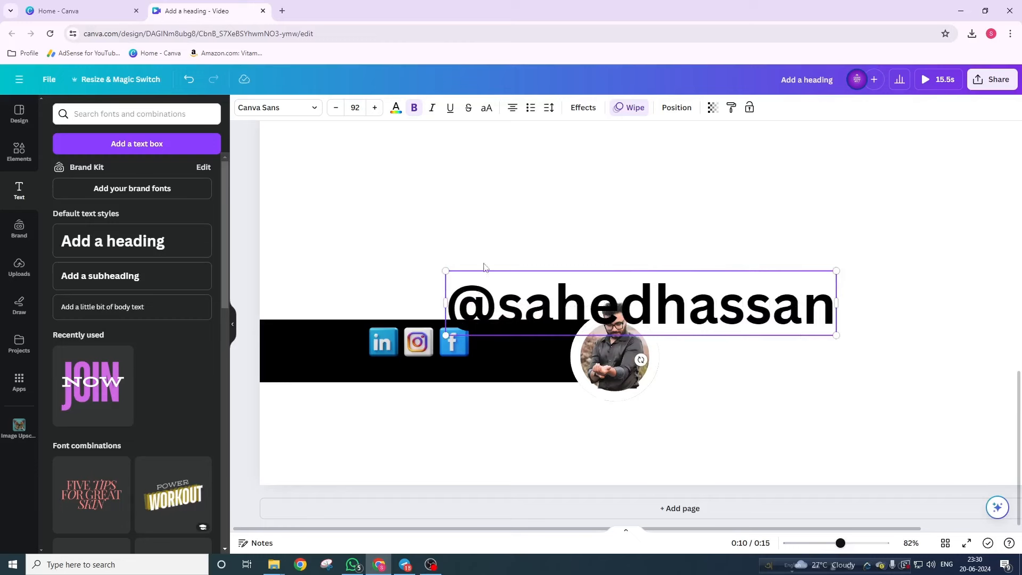
left_click(506, 240)
left_click(535, 293)
left_click_drag(534, 293, 520, 239)
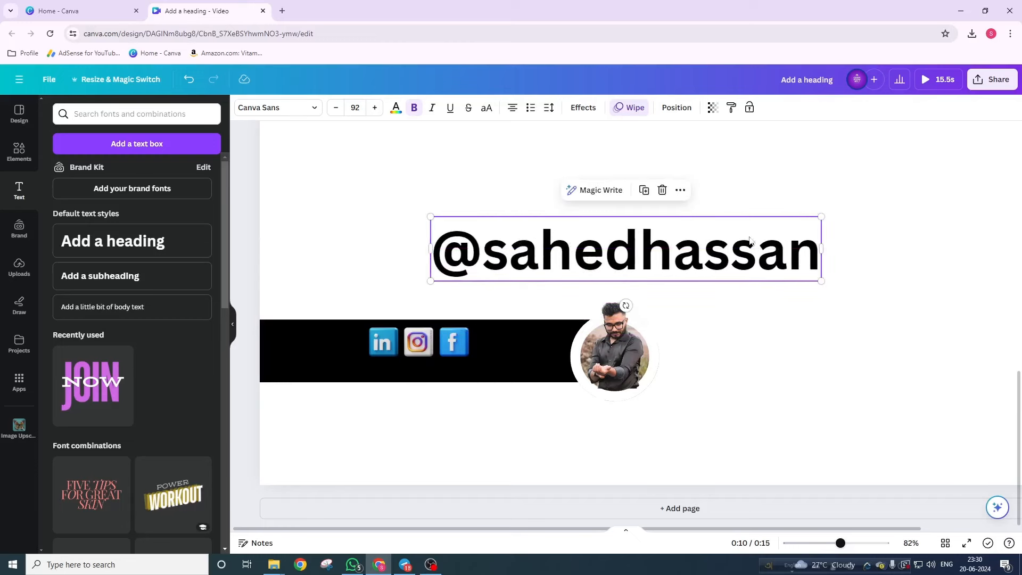
- Shrink the handle to size 41.5, colour it white, and place it on the bar below the icons
left_click_drag(821, 280, 606, 239)
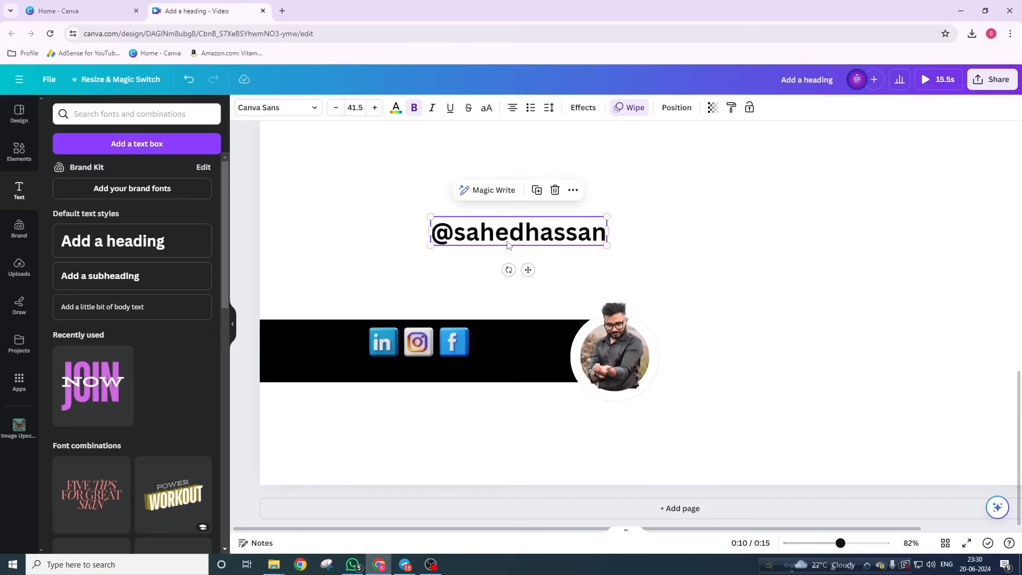
left_click(395, 107)
left_click(146, 172)
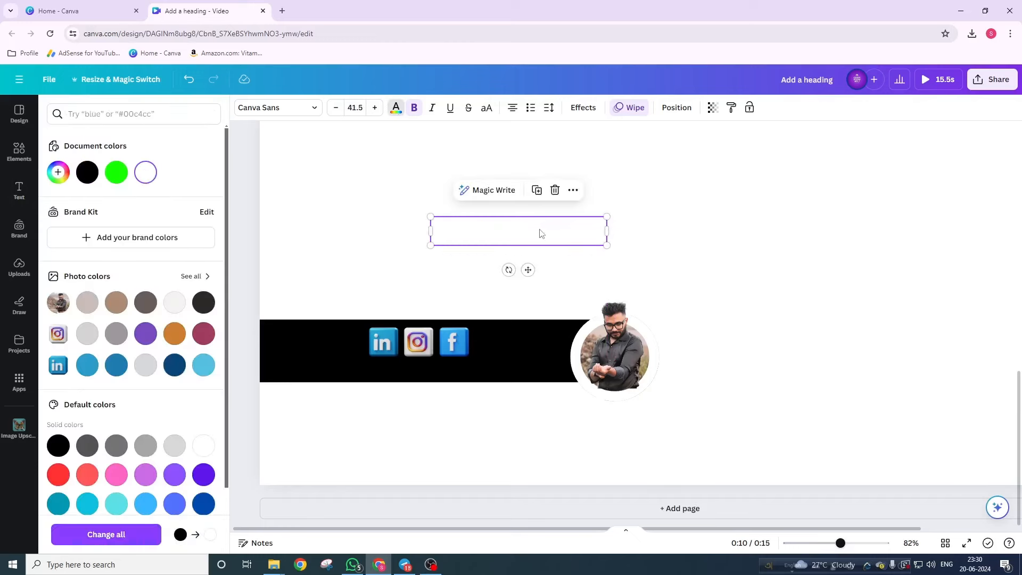
left_click_drag(540, 233, 476, 365)
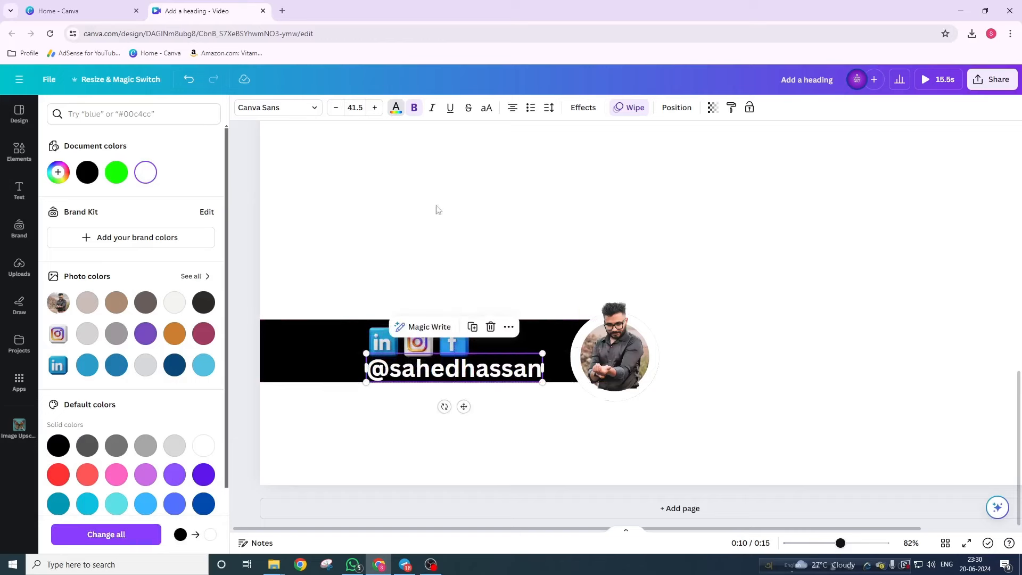
- Change the handle's font to Poppins and resize it down to about 21.3
left_click(317, 108)
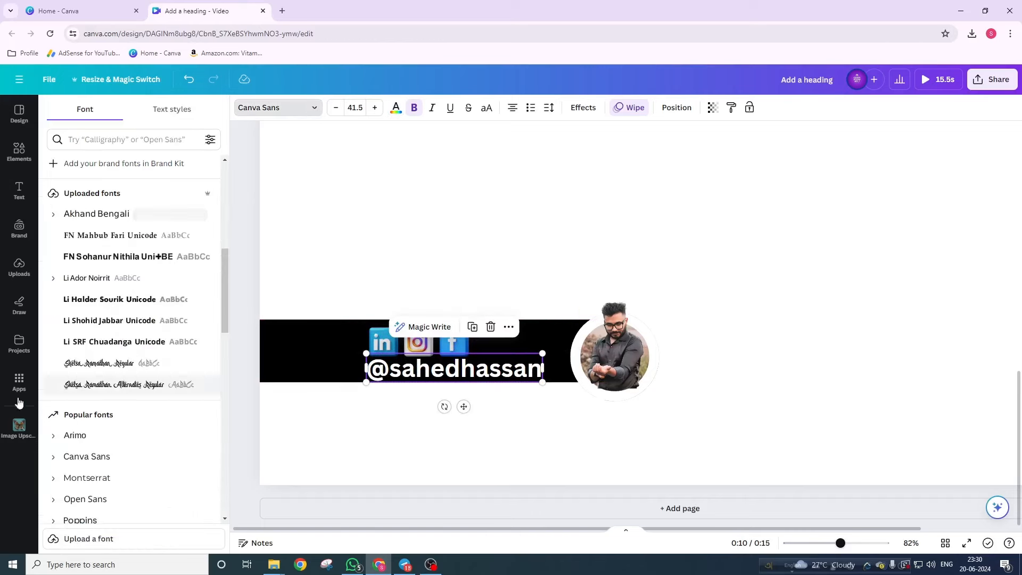
scroll(116, 424, "down", 3)
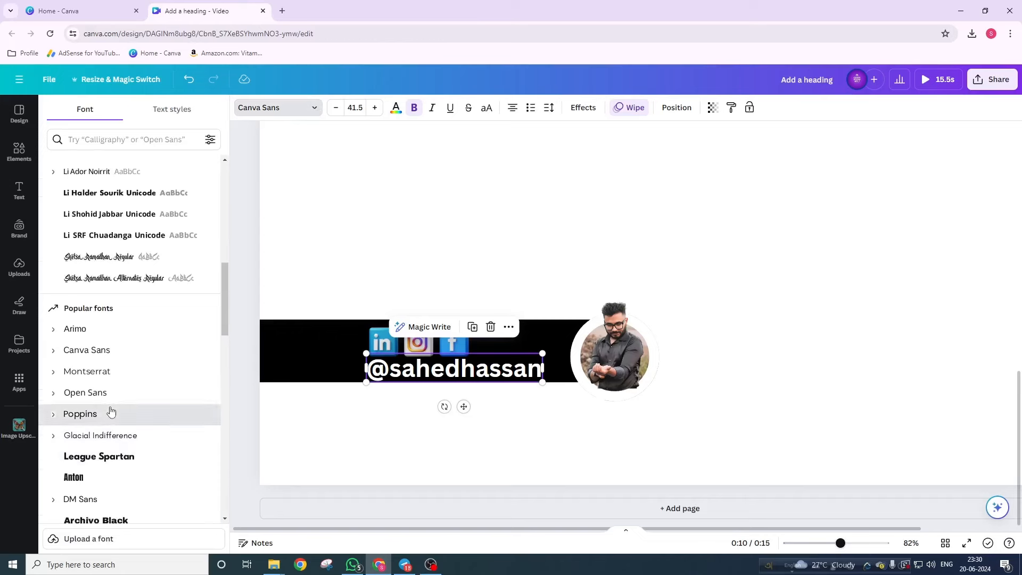
left_click(112, 414)
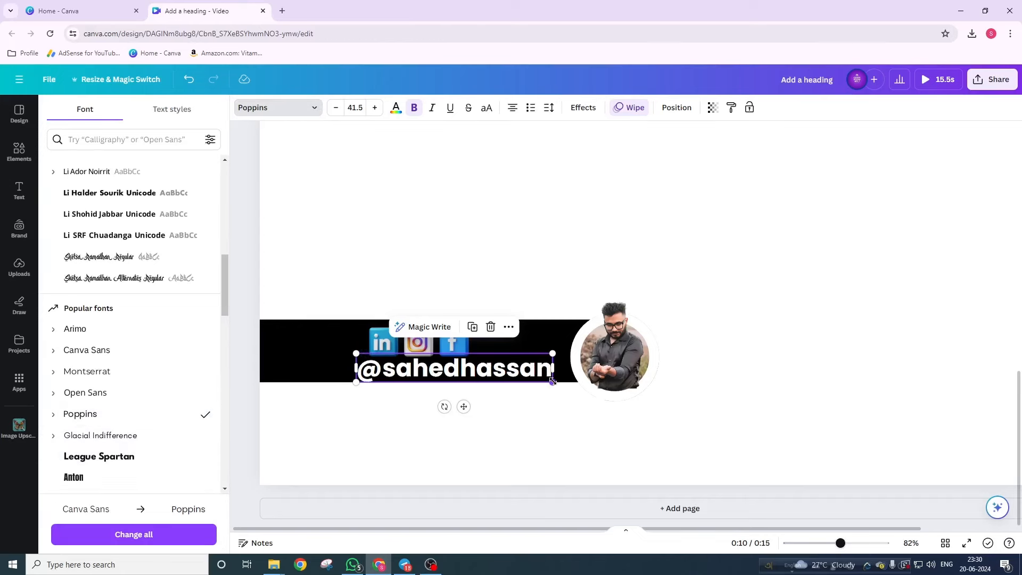
left_click_drag(552, 381, 466, 376)
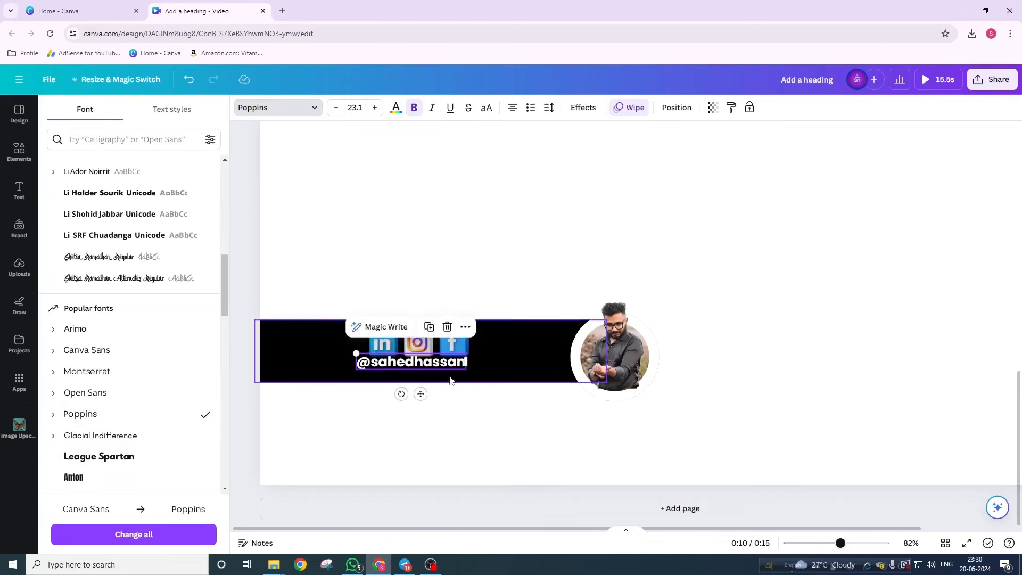
scroll(336, 363, "up", 5)
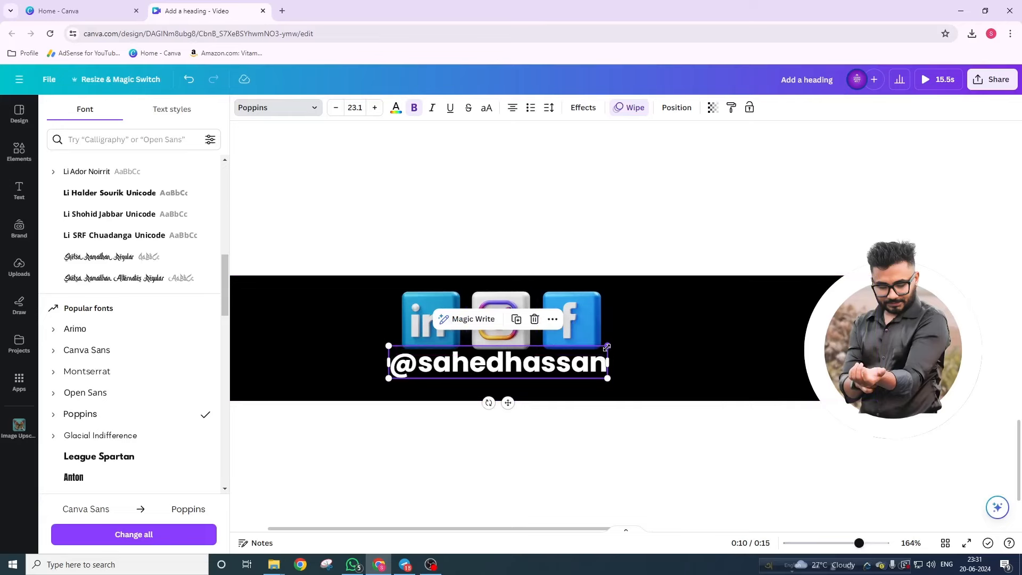
left_click_drag(605, 348, 601, 349)
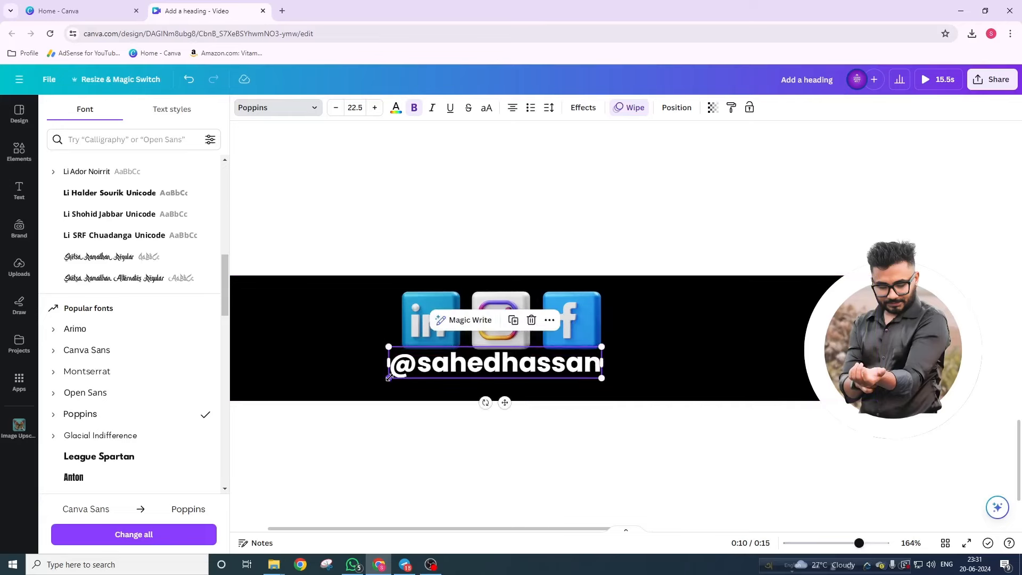
left_click_drag(392, 378, 400, 376)
left_click_drag(545, 366, 546, 377)
scroll(545, 377, "down", 3)
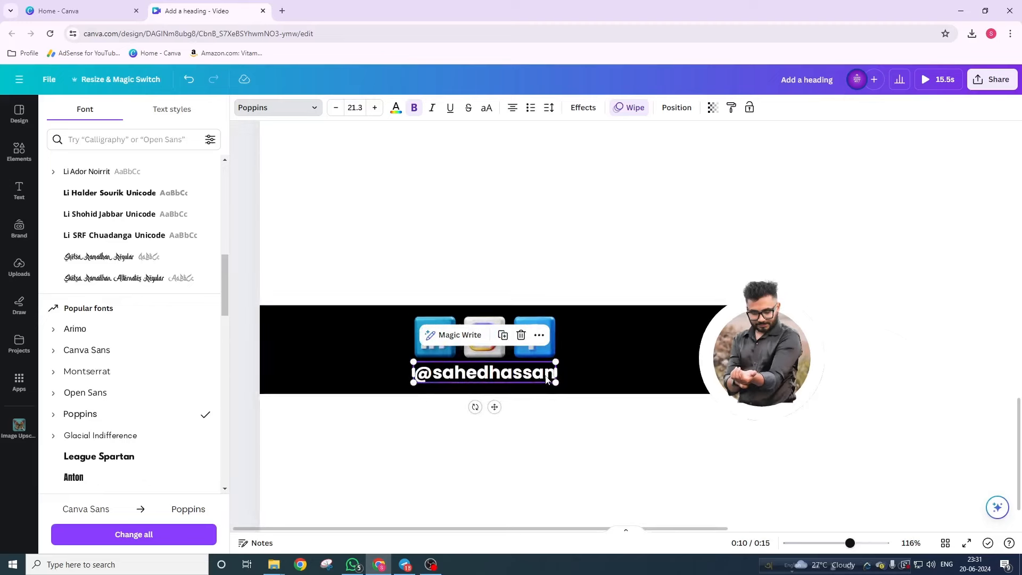
- Select the three icons with the handle and shift them together toward the banner's middle
left_click(433, 357, "shift")
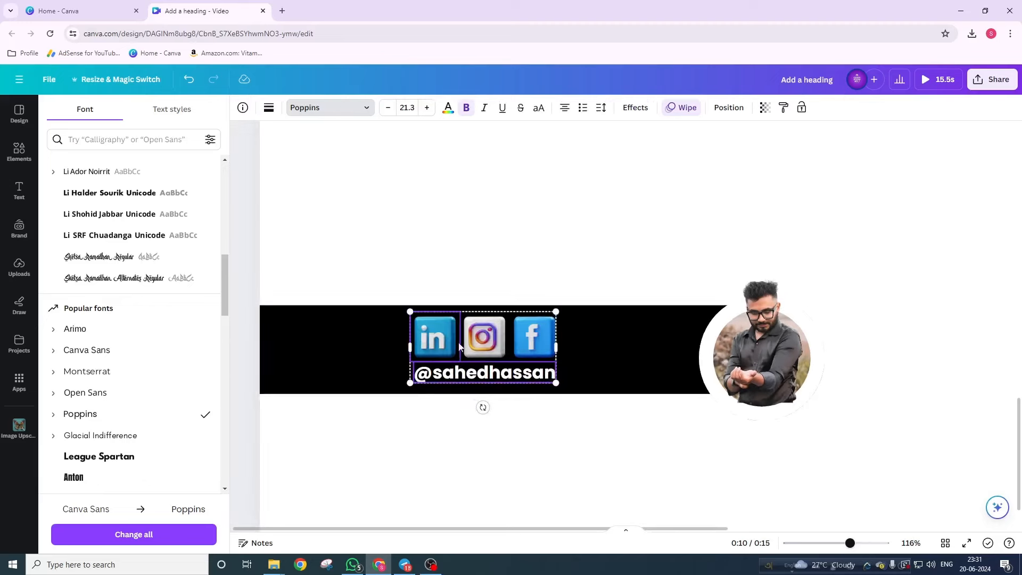
left_click(475, 340, "shift")
left_click(531, 337, "shift")
left_click_drag(482, 340, 561, 341)
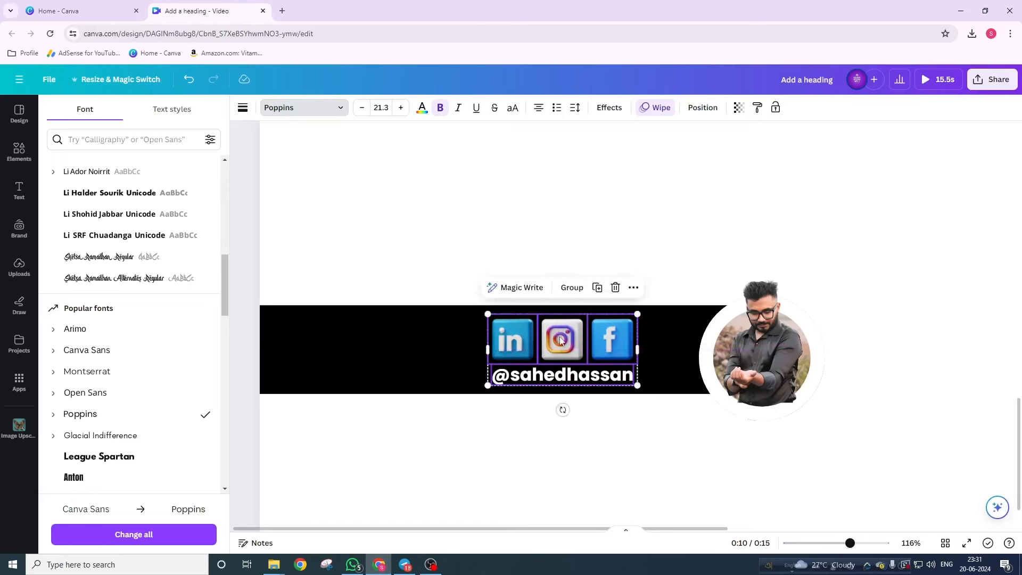
- Drag page 2's Timing slider from 5.0s to 10.5s, bringing the whole video to 21.0s
left_click(402, 254)
scroll(413, 365, "down", 5)
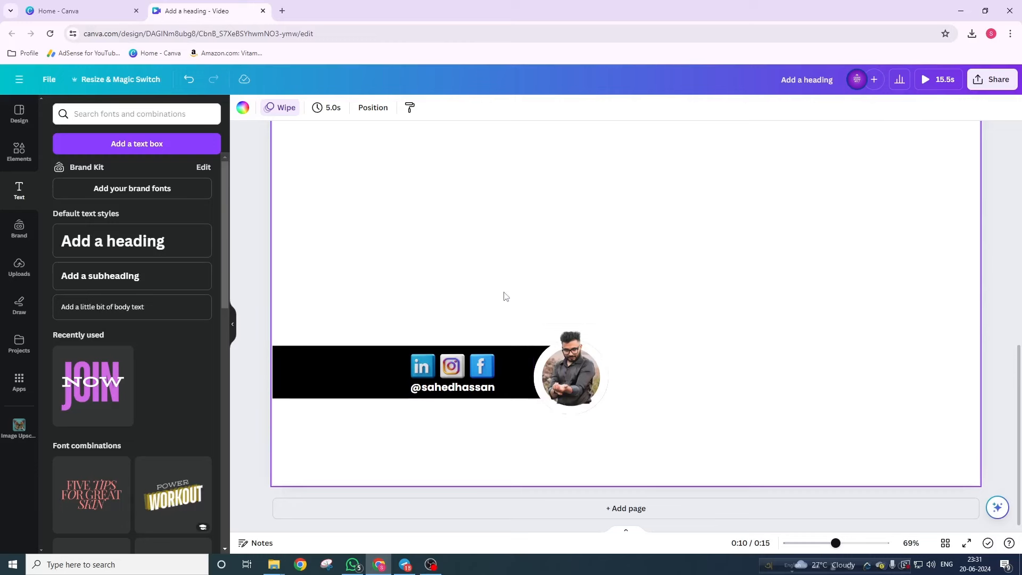
left_click(330, 108)
left_click_drag(342, 161, 364, 167)
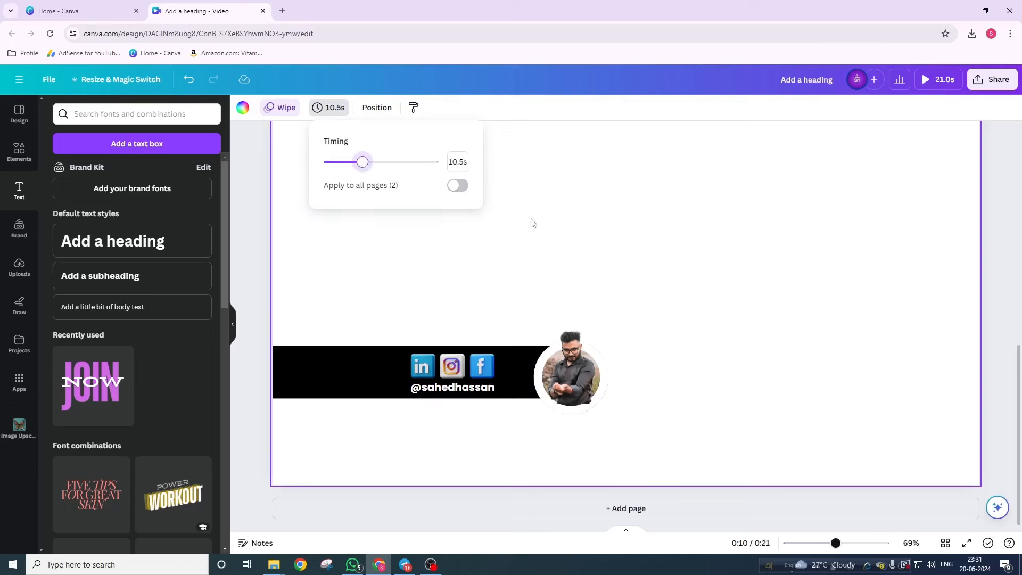
left_click(533, 222)
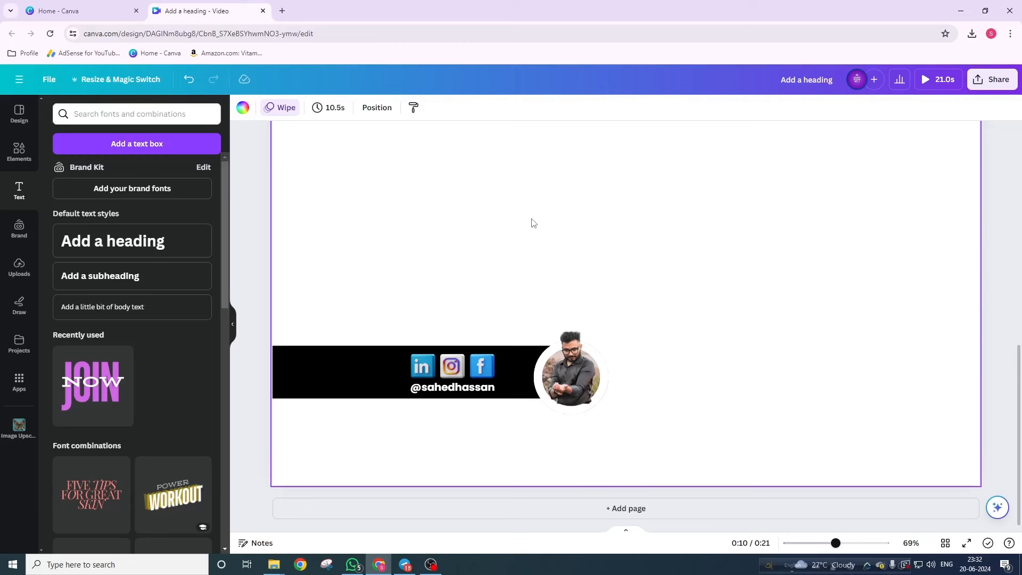
left_click(329, 368)
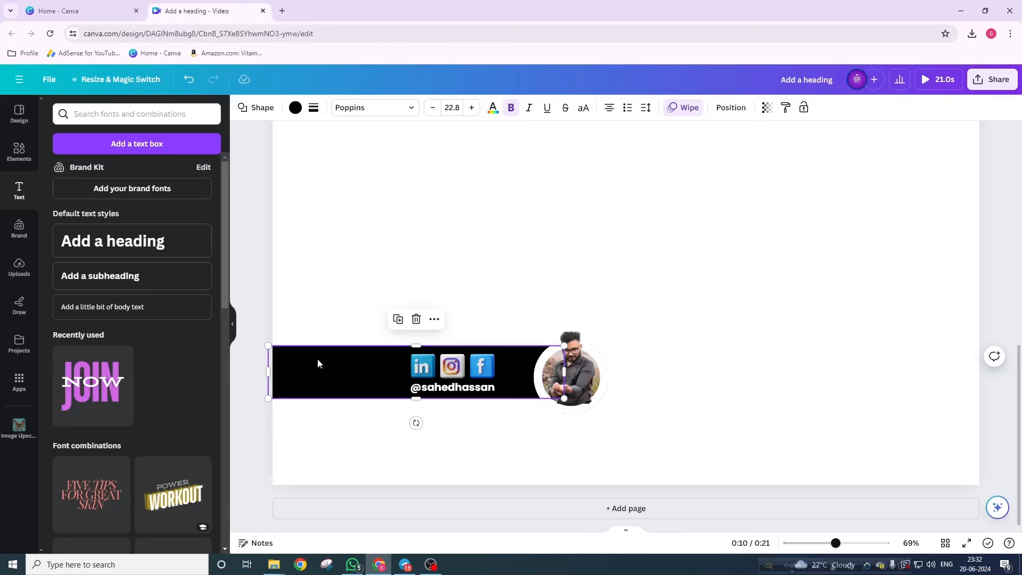
- Reapply a rightward Wipe to the black banner on both enter and exit, fine-tuning its speed
left_click(679, 108)
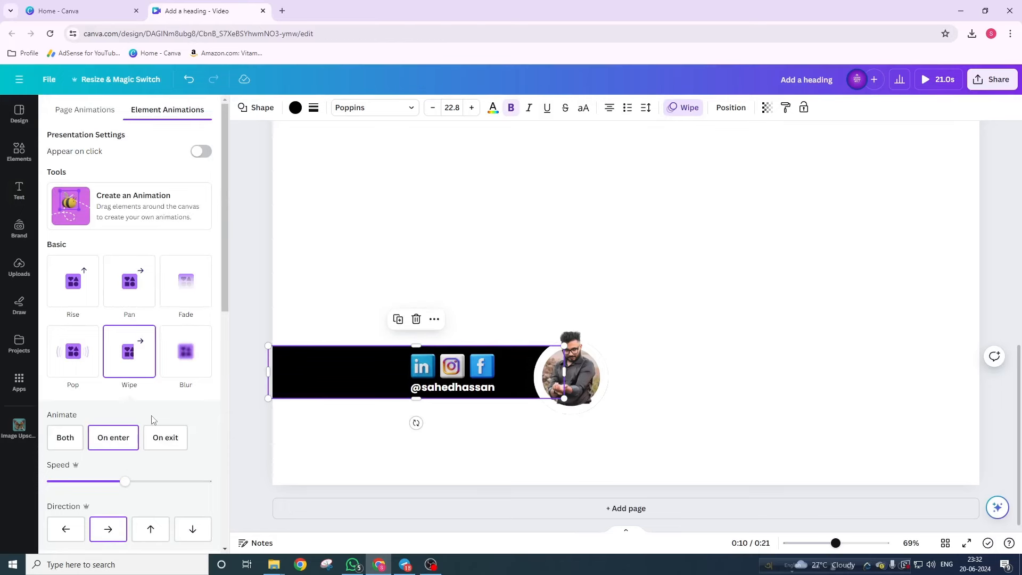
scroll(151, 419, "down", 10)
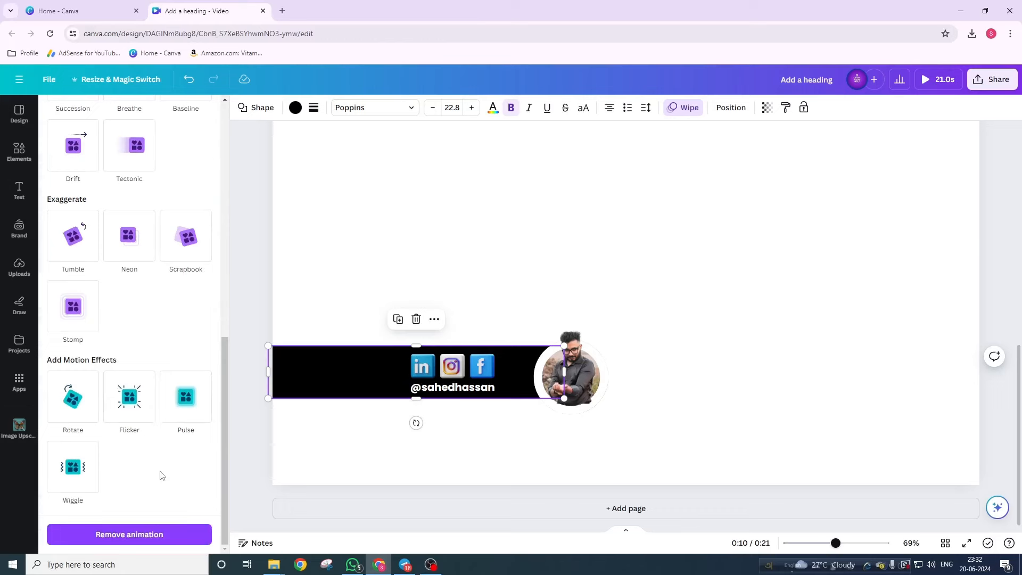
left_click(143, 532)
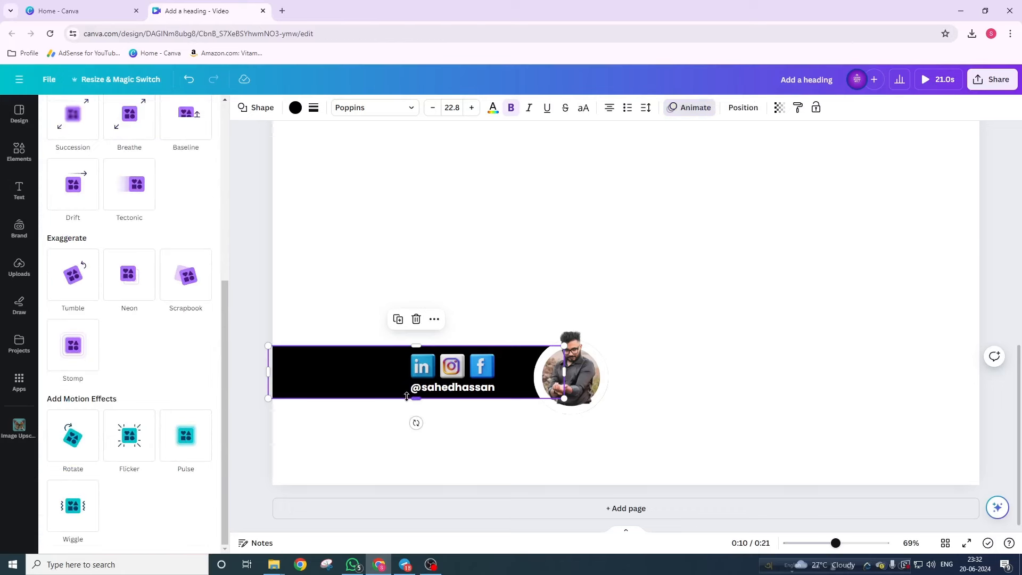
scroll(172, 366, "up", 5)
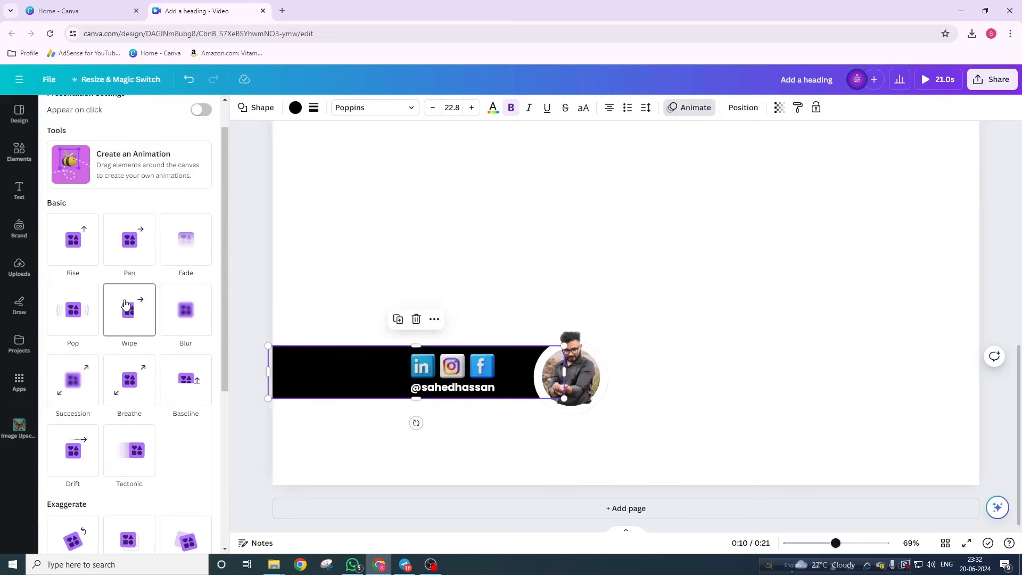
left_click(124, 304)
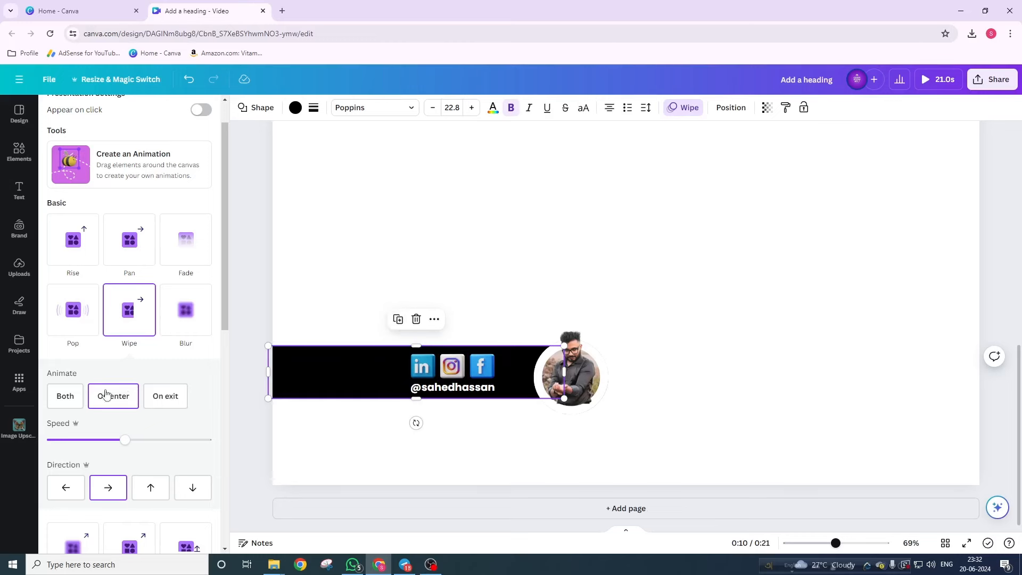
left_click(68, 400)
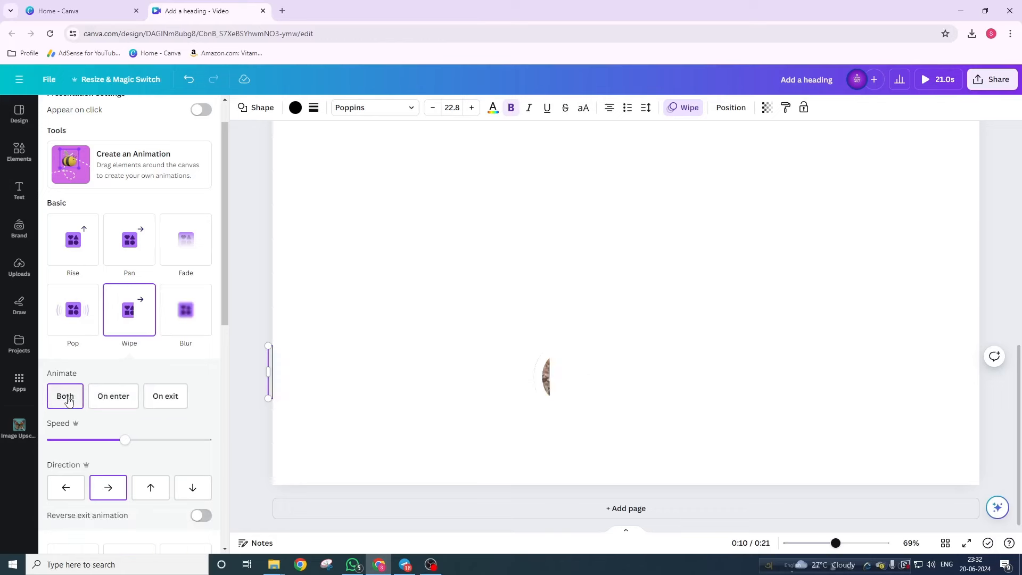
left_click_drag(136, 439, 96, 440)
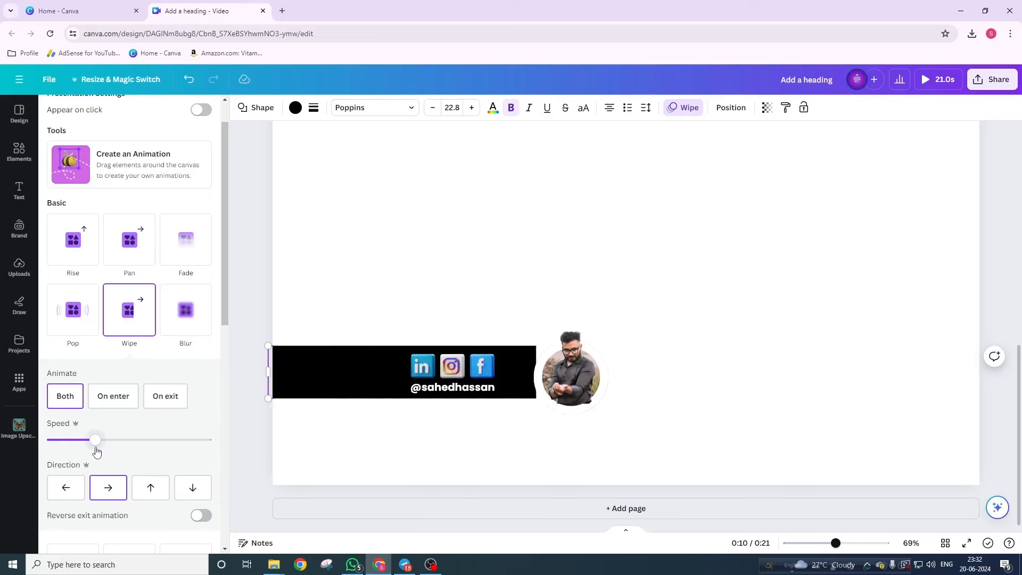
left_click_drag(96, 451, 112, 451)
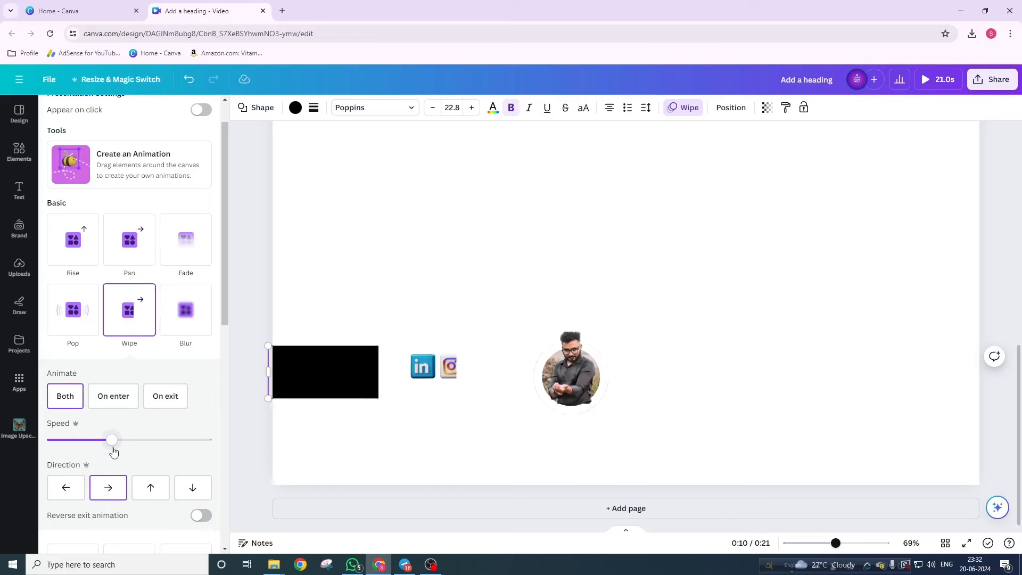
left_click_drag(115, 448, 121, 445)
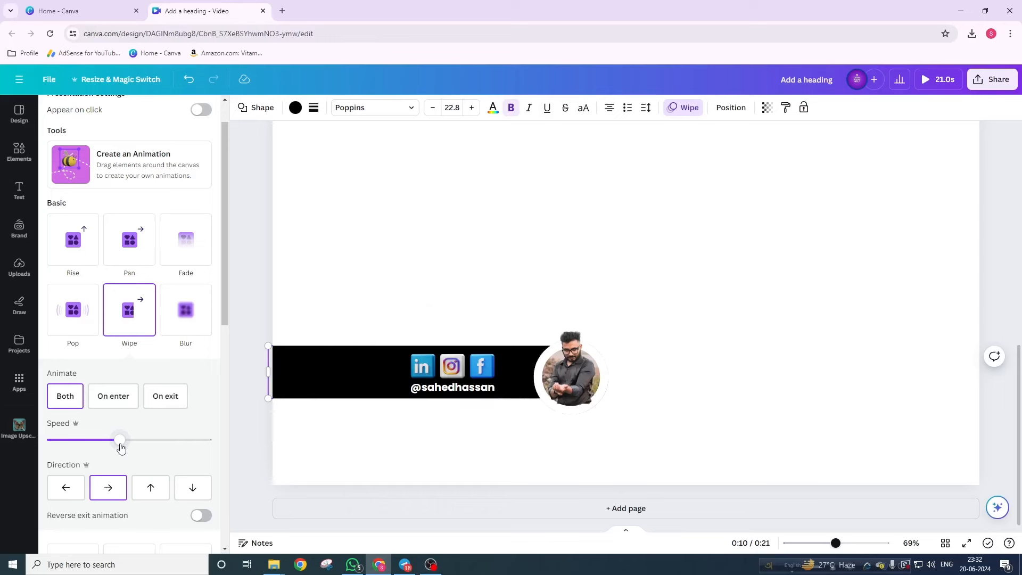
left_click(609, 355)
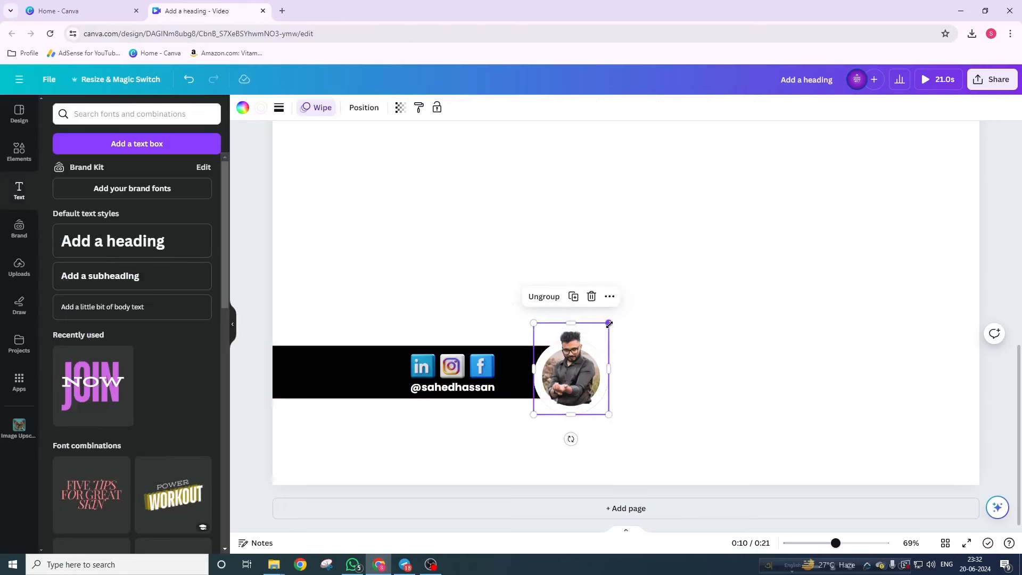
- Give the profile photo a Pop animation on both entry and exit, slow it, and hide its timing
left_click(321, 114)
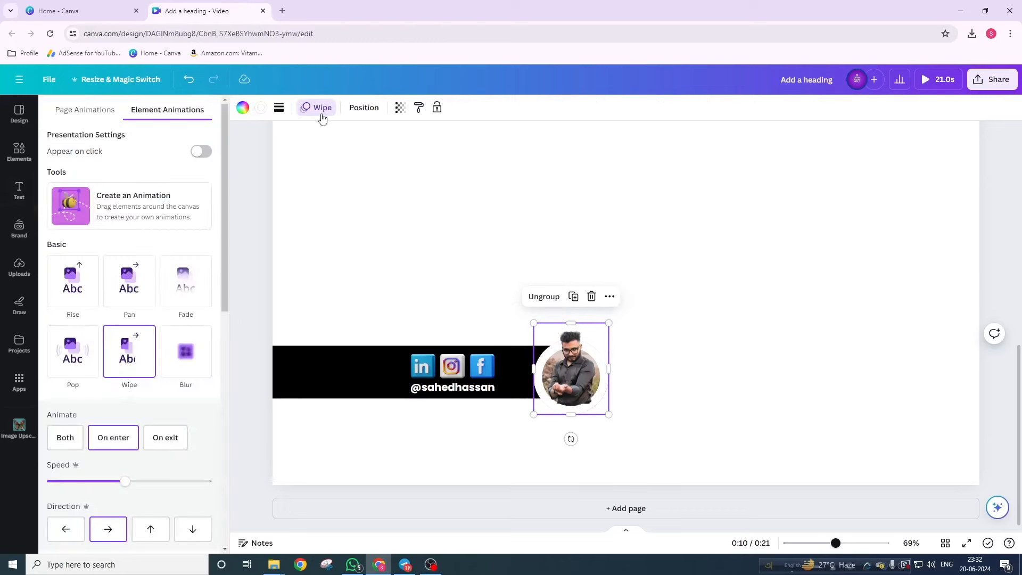
left_click(75, 364)
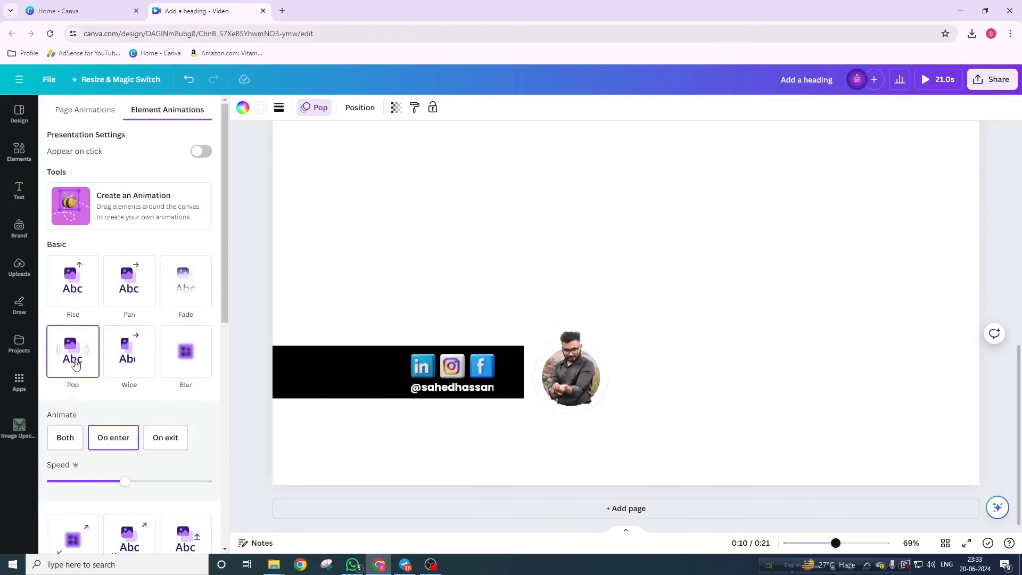
left_click(66, 439)
left_click_drag(125, 481, 73, 487)
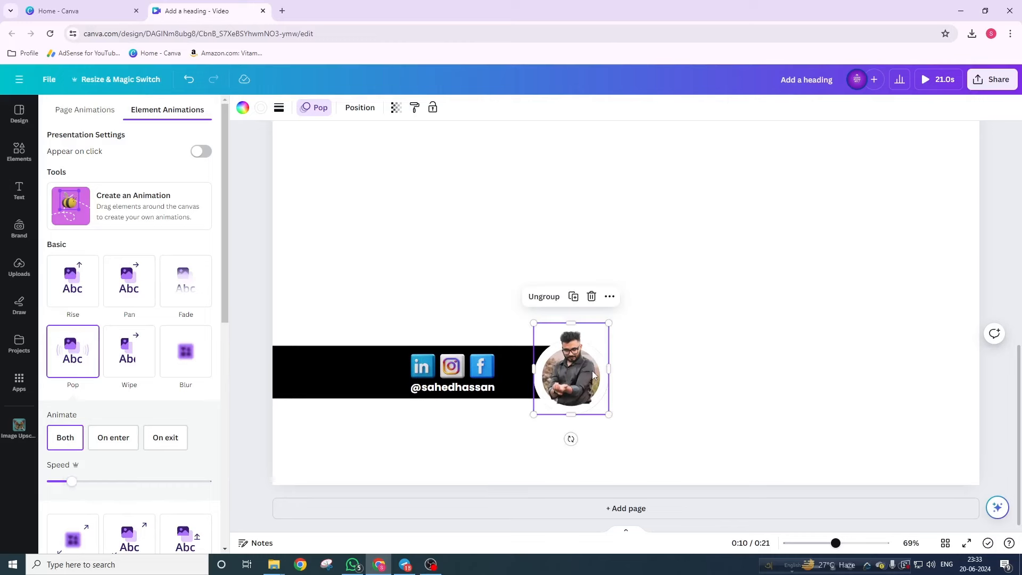
right_click(580, 342)
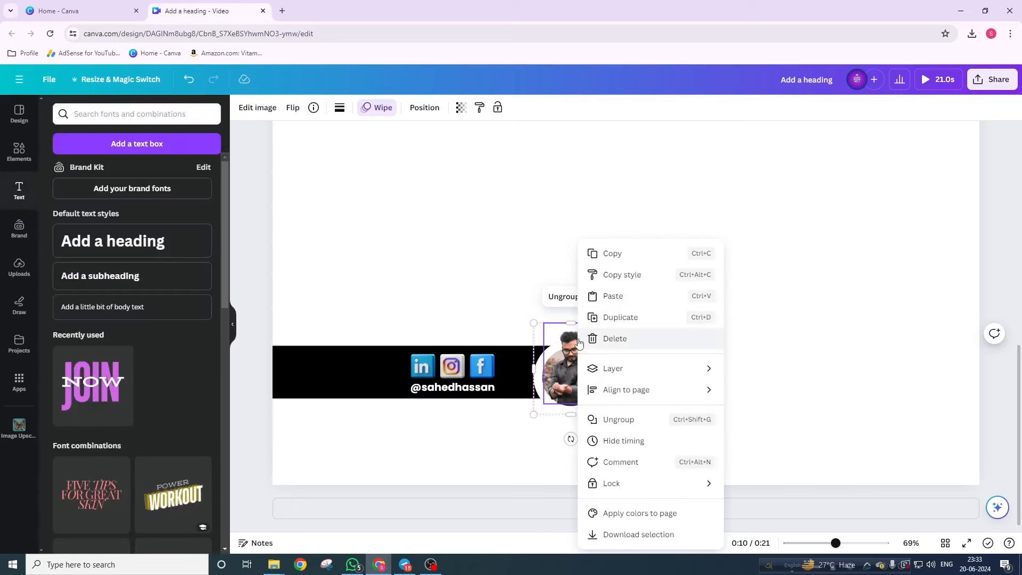
left_click(627, 446)
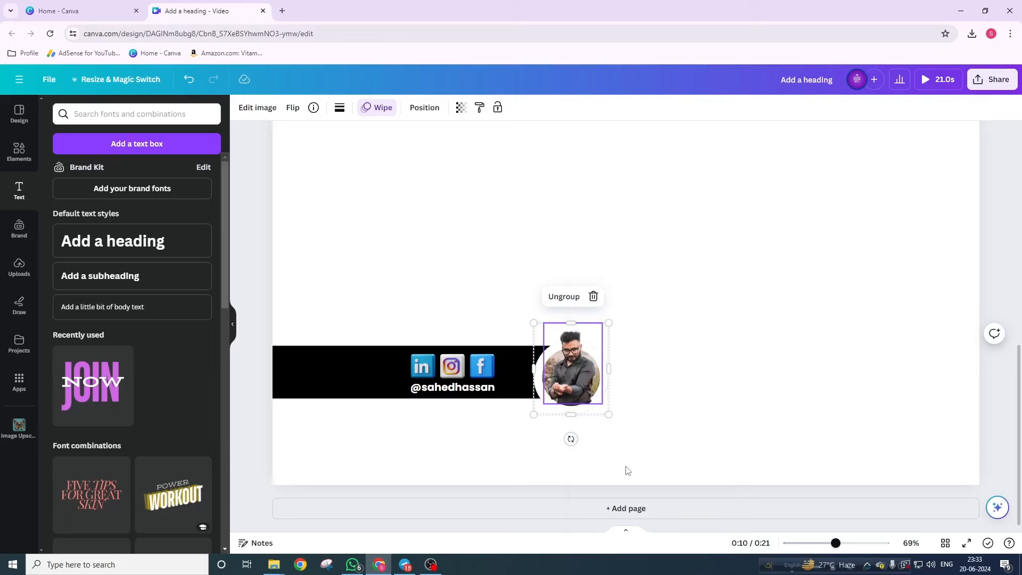
- Reopen the timeline and show layer timing tracks for the Facebook icon and profile photo
left_click(625, 531)
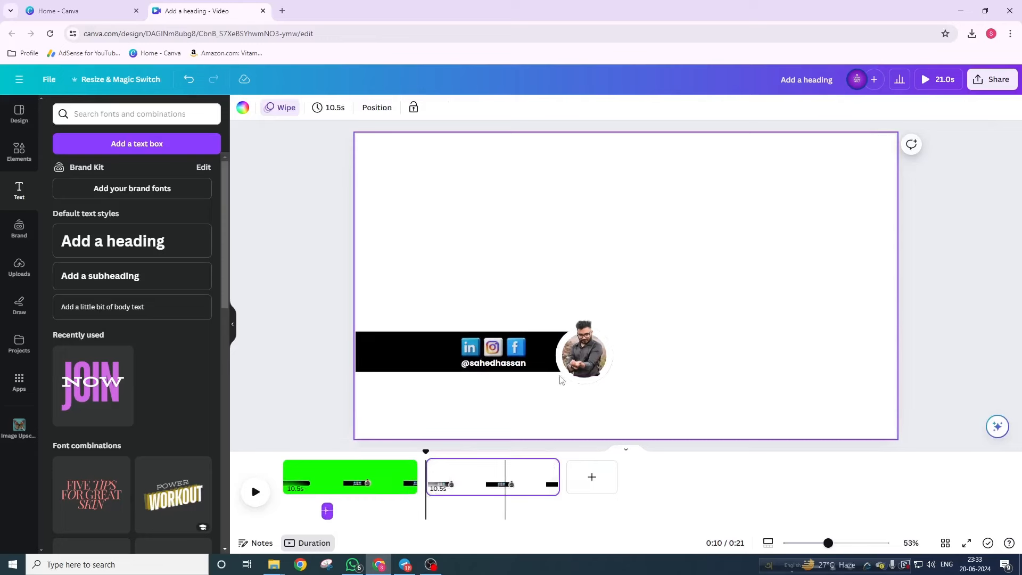
right_click(527, 349)
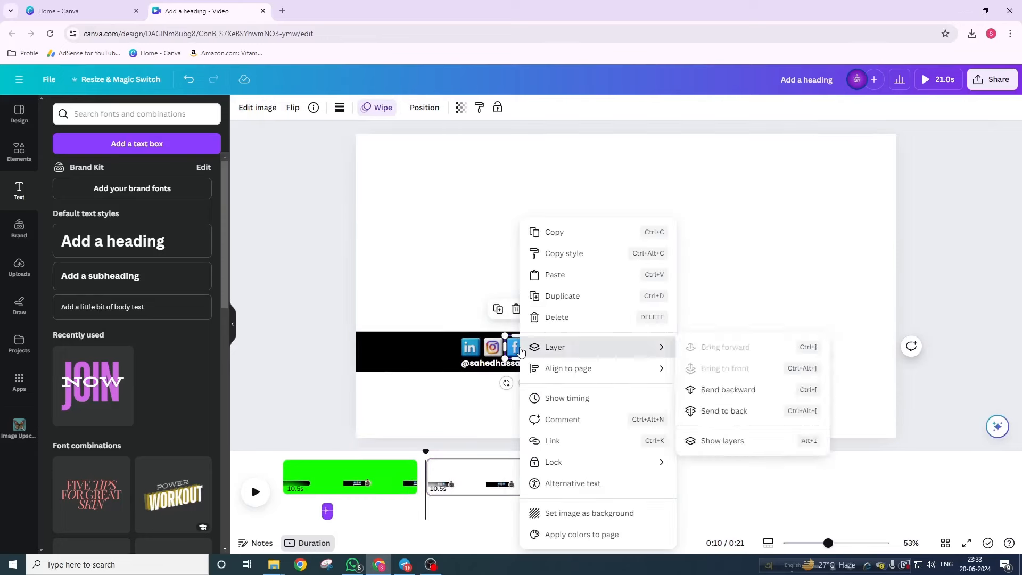
left_click(580, 404)
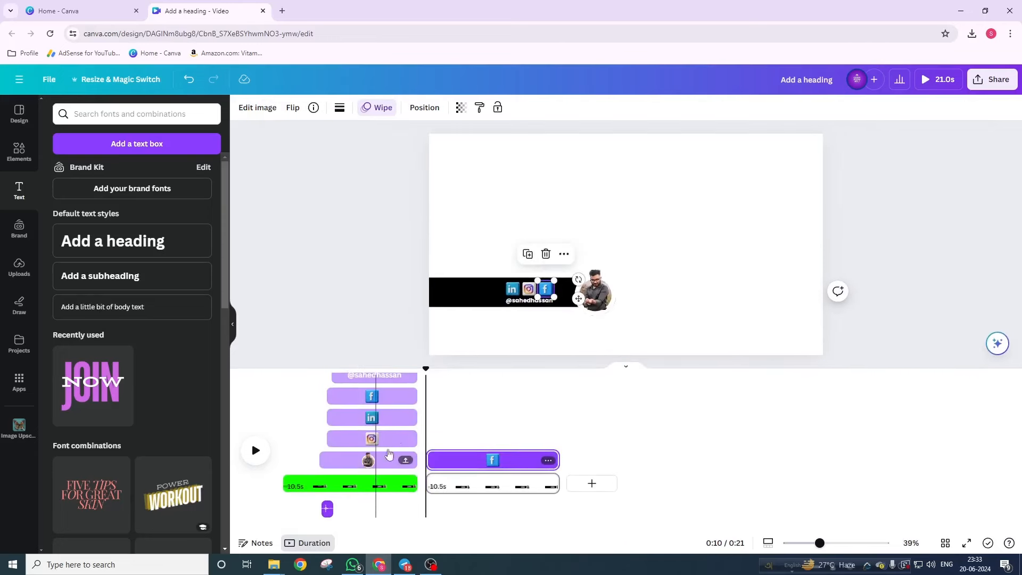
left_click(603, 296)
right_click(609, 274)
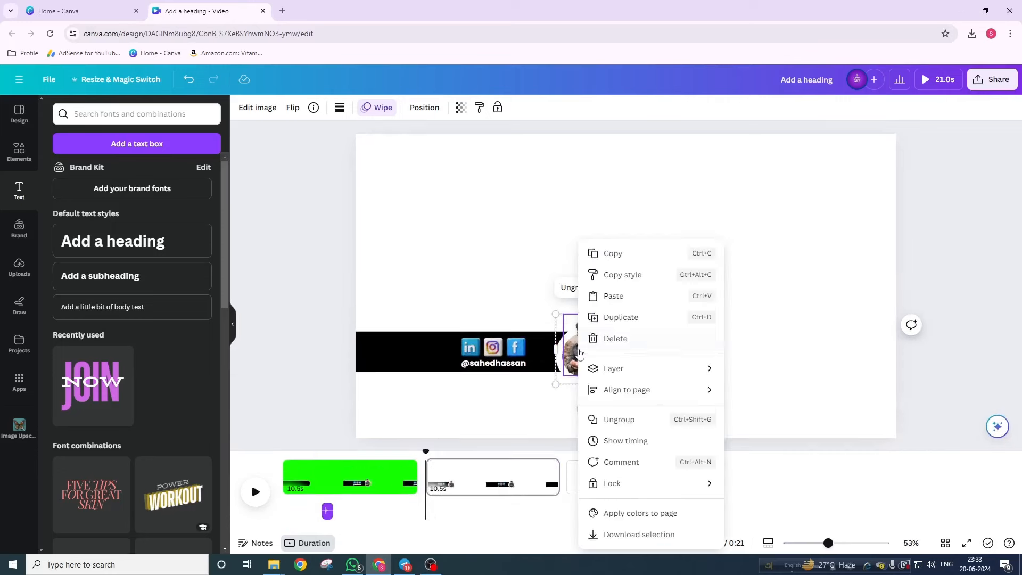
left_click(643, 449)
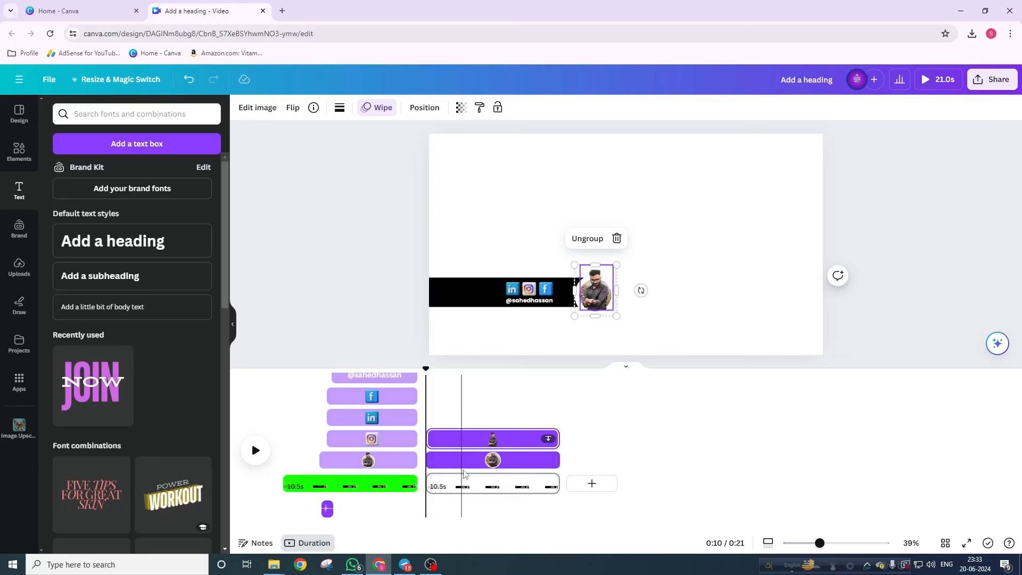
- Trim the profile photo's clip start so it lasts 8.3s, then preview the playback
left_click_drag(425, 368, 456, 377)
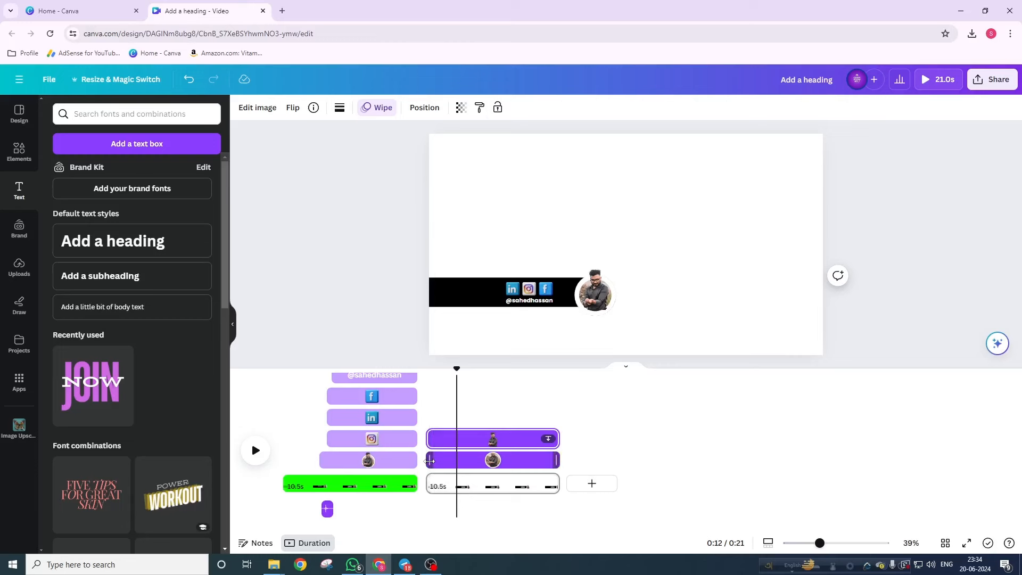
left_click_drag(430, 461, 453, 440)
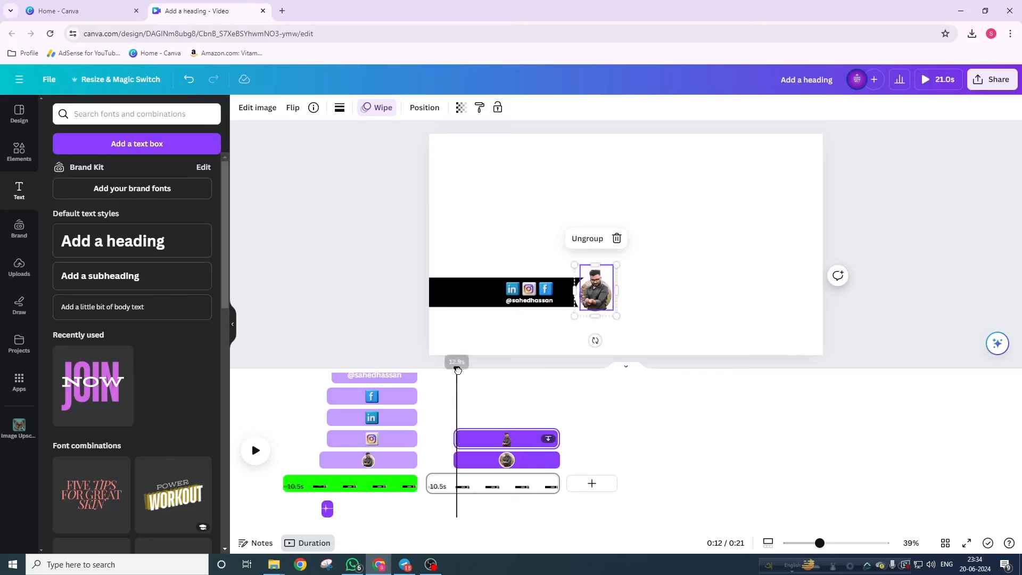
mouse_move(457, 370)
left_mouse_down()
mouse_move(438, 371)
mouse_move(464, 378)
mouse_move(441, 372)
left_mouse_up()
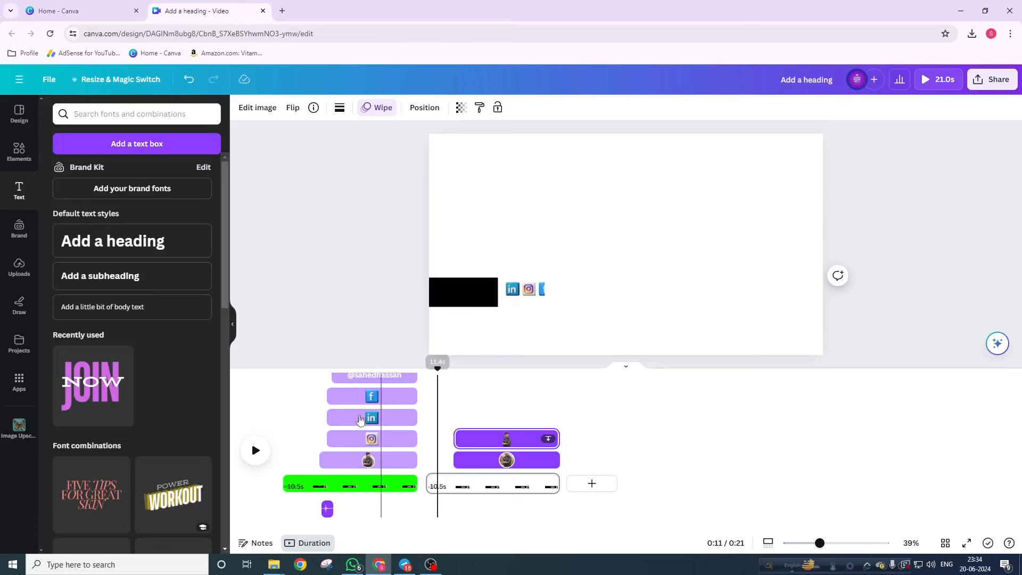
left_click(256, 450)
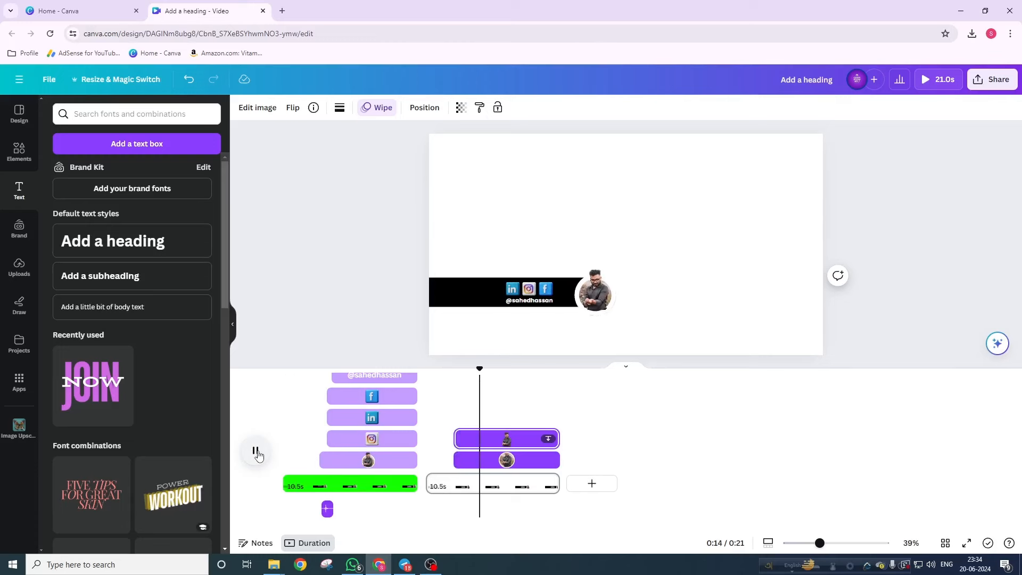
left_click(255, 452)
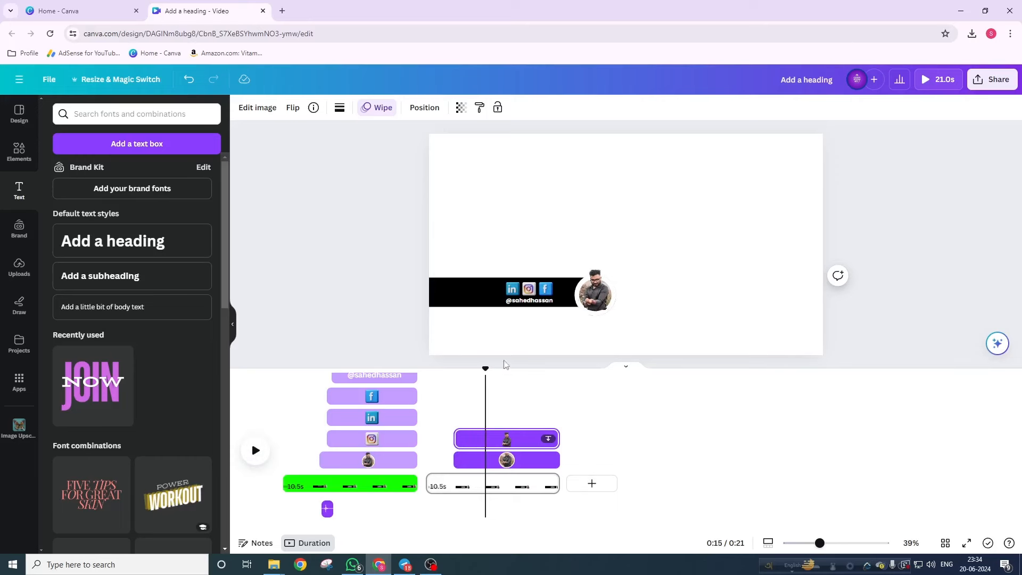
left_click_drag(489, 383, 472, 384)
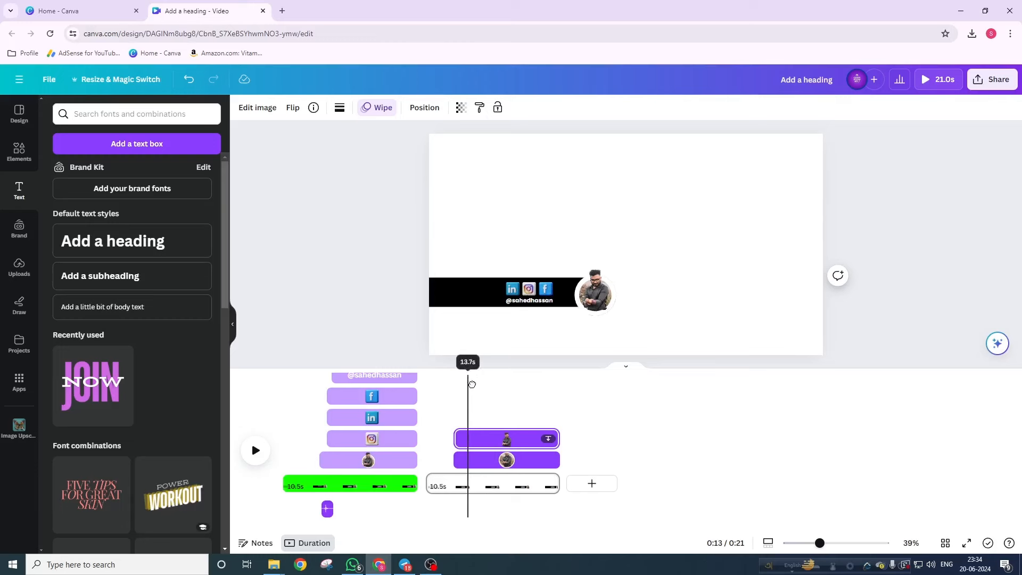
- Drag the social icon clips' start later so each lasts 7.3s, appearing after the photo
left_click(513, 291)
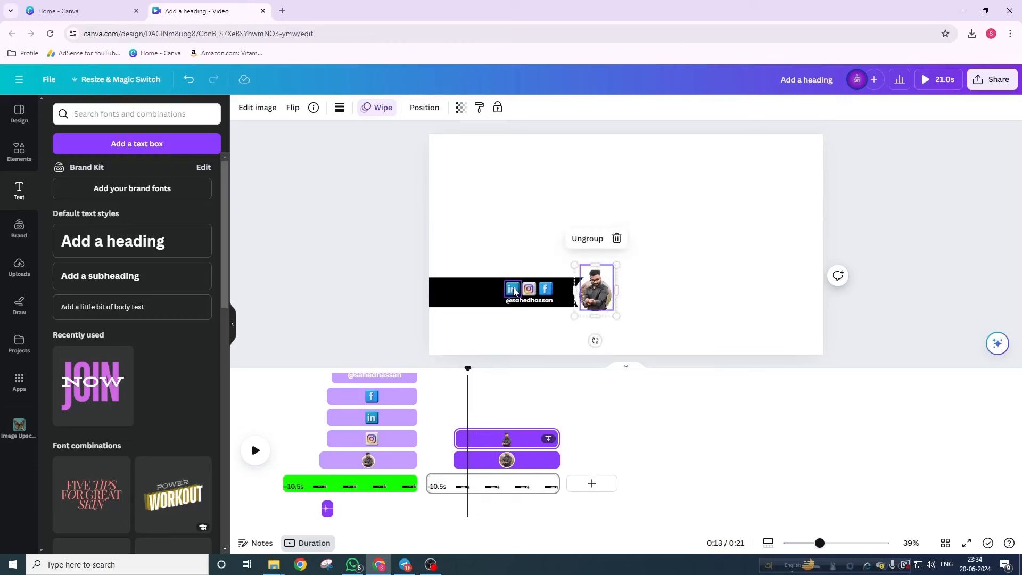
right_click(514, 291)
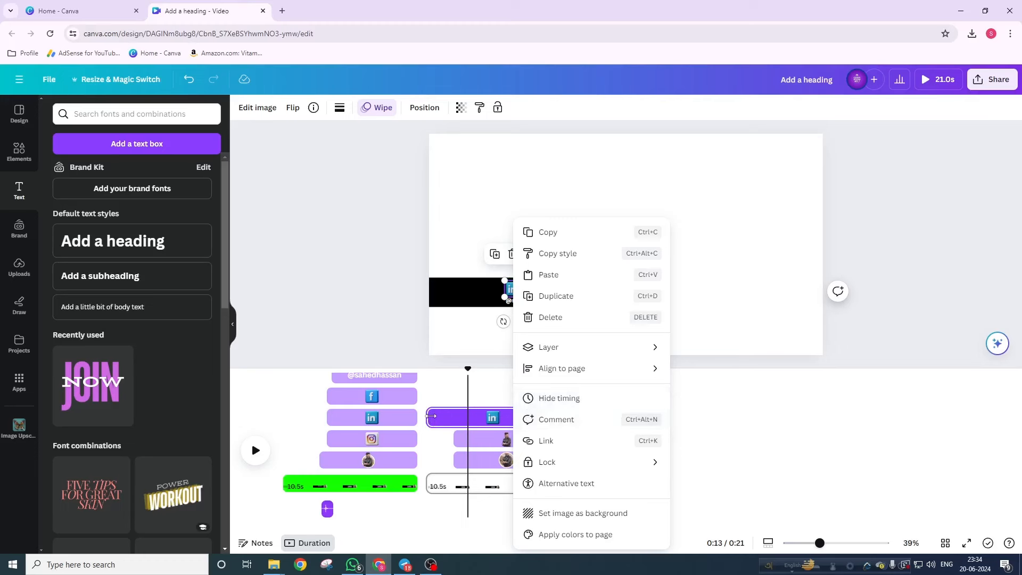
left_click(431, 416)
left_click_drag(431, 416, 467, 416)
left_click(530, 290)
left_click(545, 288)
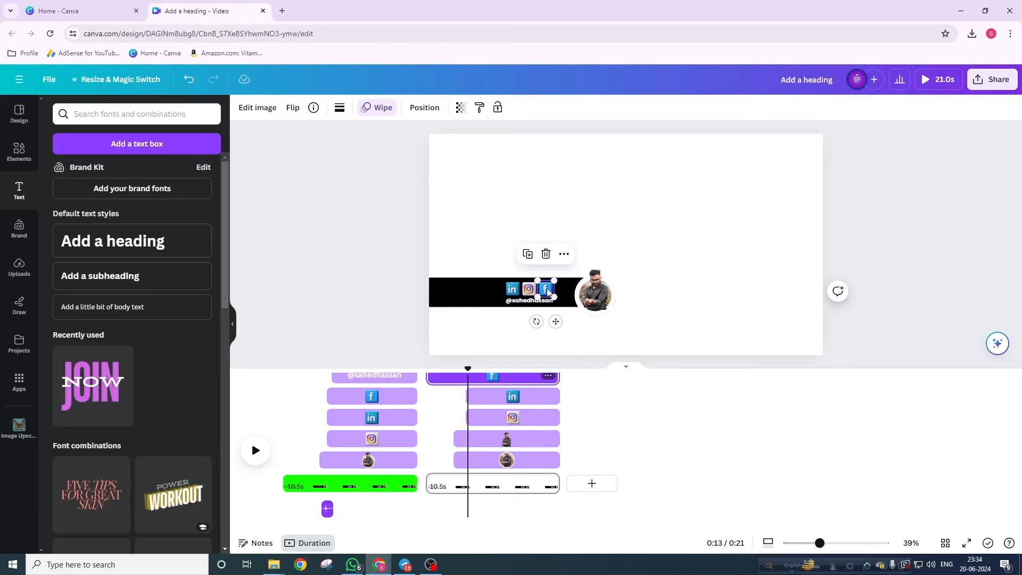
left_click_drag(428, 383, 472, 382)
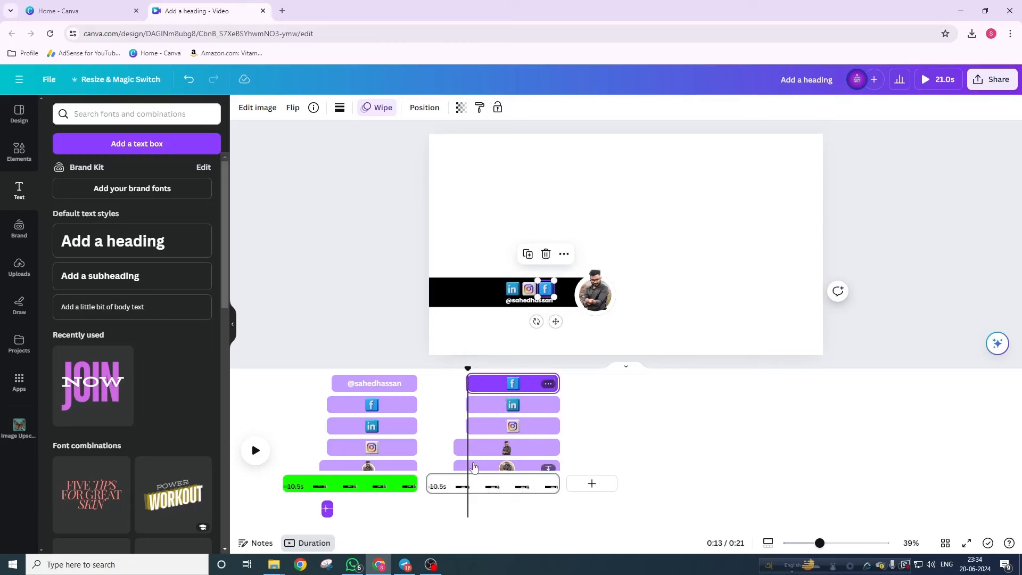
scroll(502, 457, "down", 1)
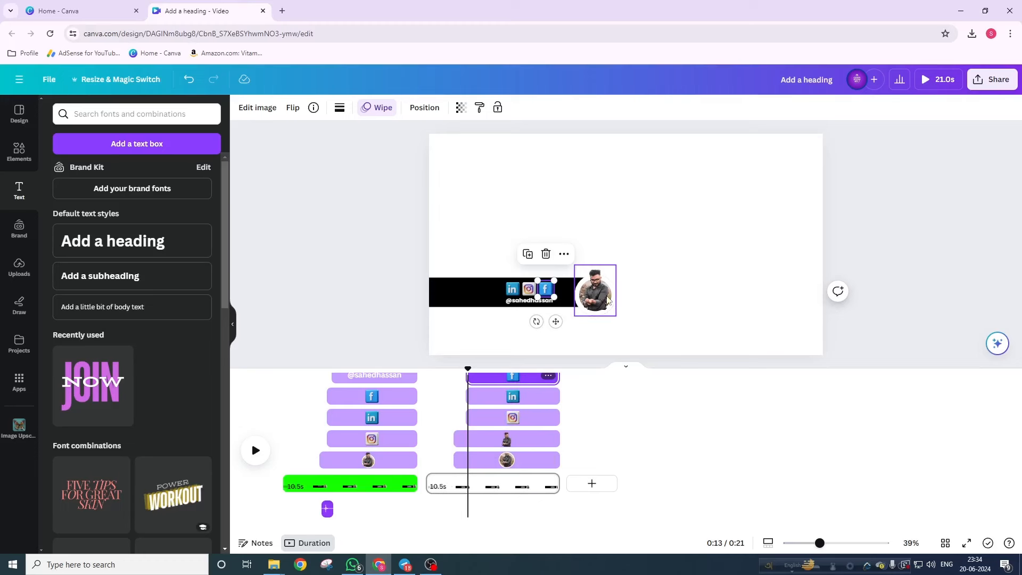
scroll(501, 424, "up", 1)
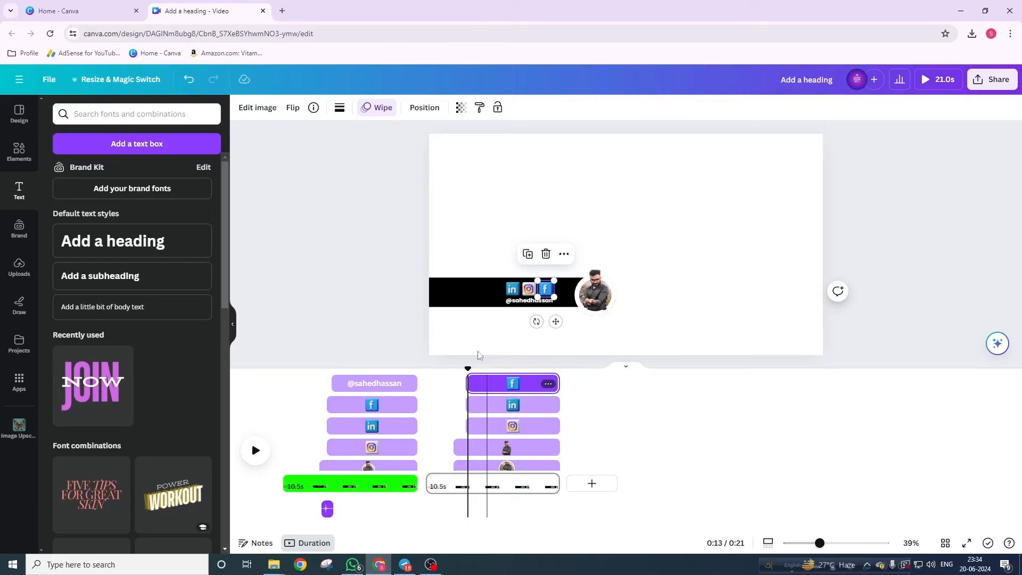
- Give the Facebook icon a Pan animation with adjusted speed on both enter and exit
left_click(378, 109)
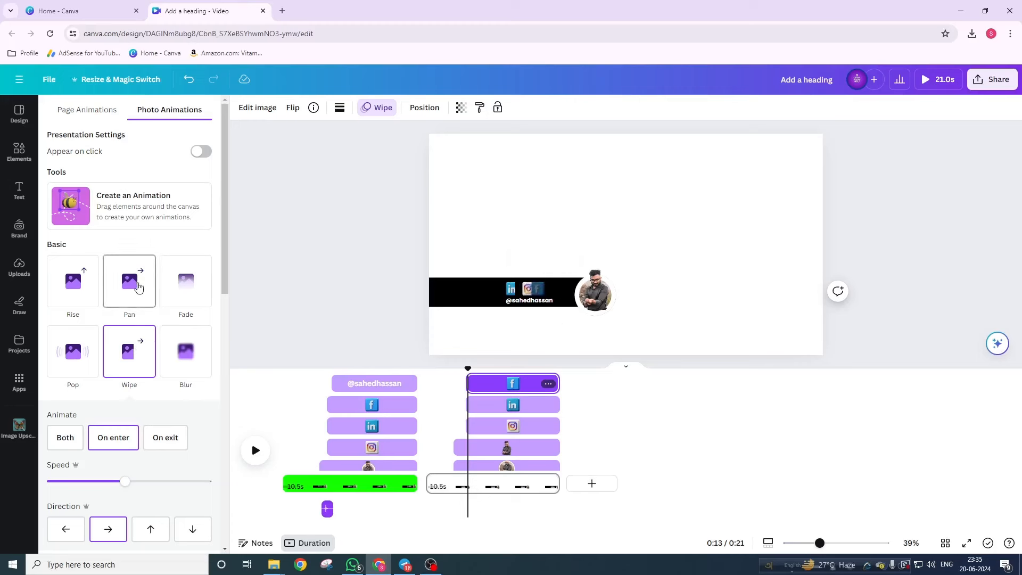
left_click(139, 287)
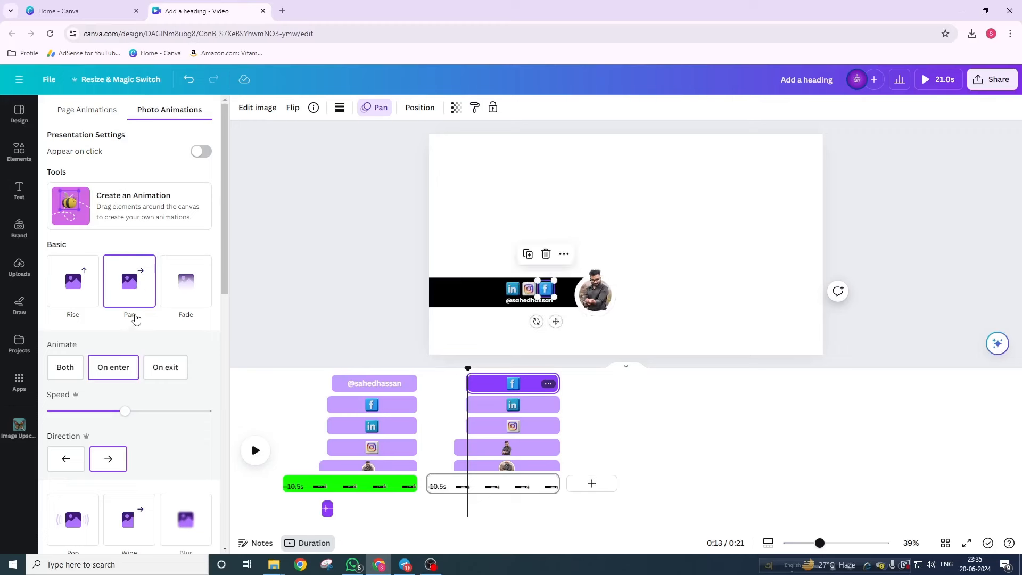
left_click_drag(123, 414, 142, 418)
left_click(72, 369)
- Set the LinkedIn icon to a Pan animation on both enter and exit
left_click(502, 409)
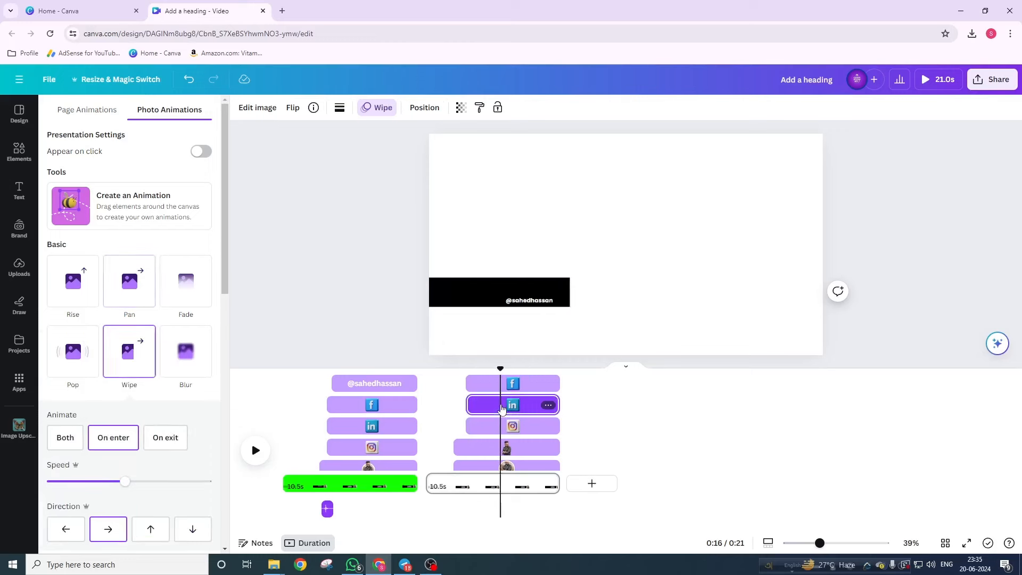
left_click(138, 293)
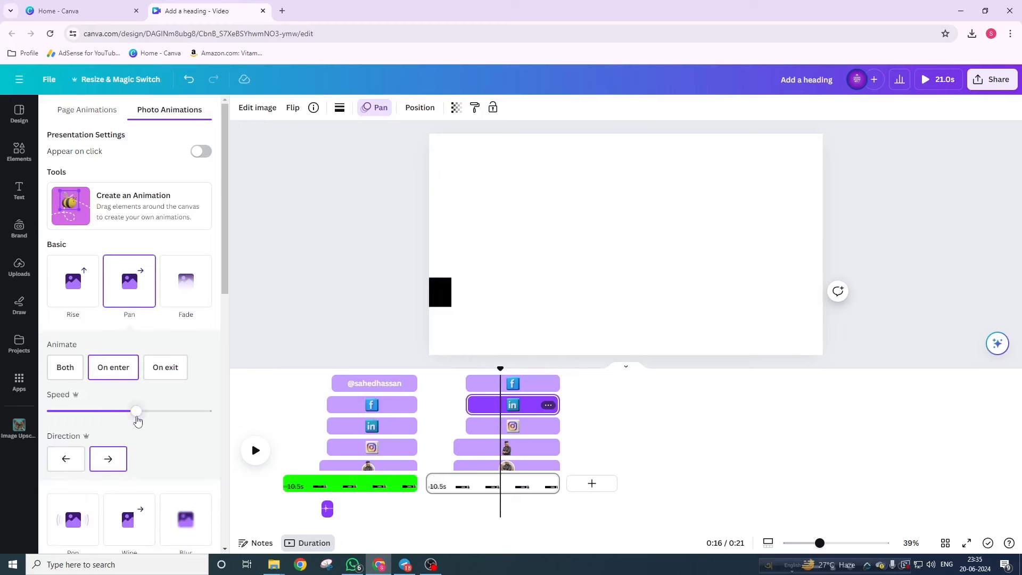
left_click(77, 375)
- Give the Instagram icon a faster Pan animation on both enter and exit
left_click(495, 426)
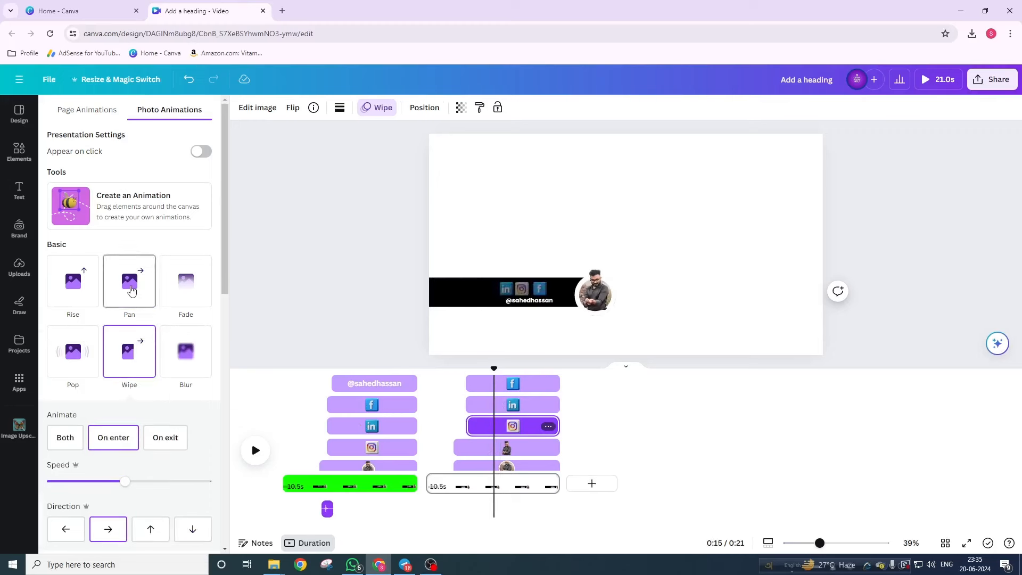
left_click(132, 290)
left_click(70, 375)
left_click_drag(125, 411, 141, 422)
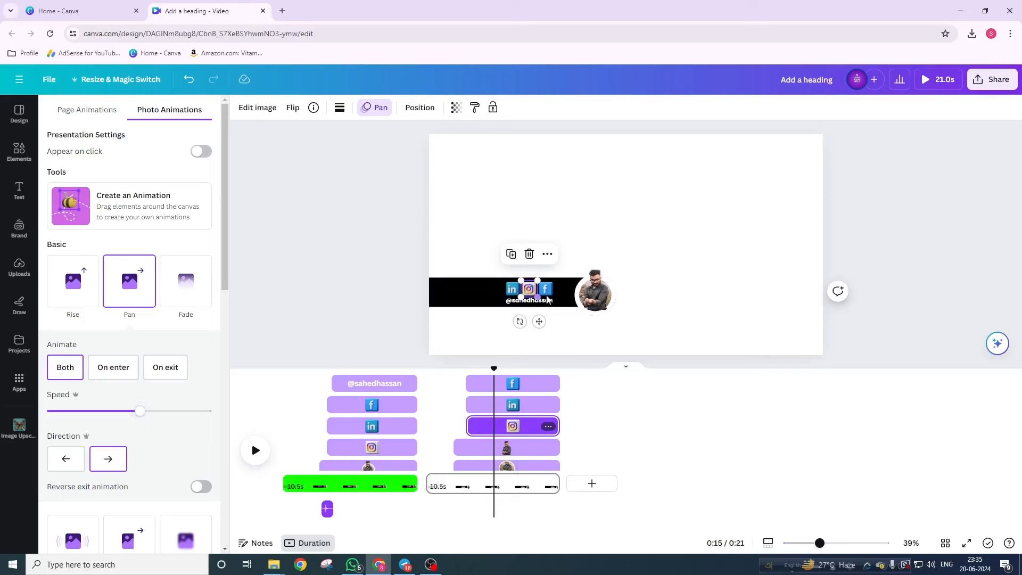
- Trim the Instagram and Facebook clips to start slightly later, then preview playback
left_click(489, 406)
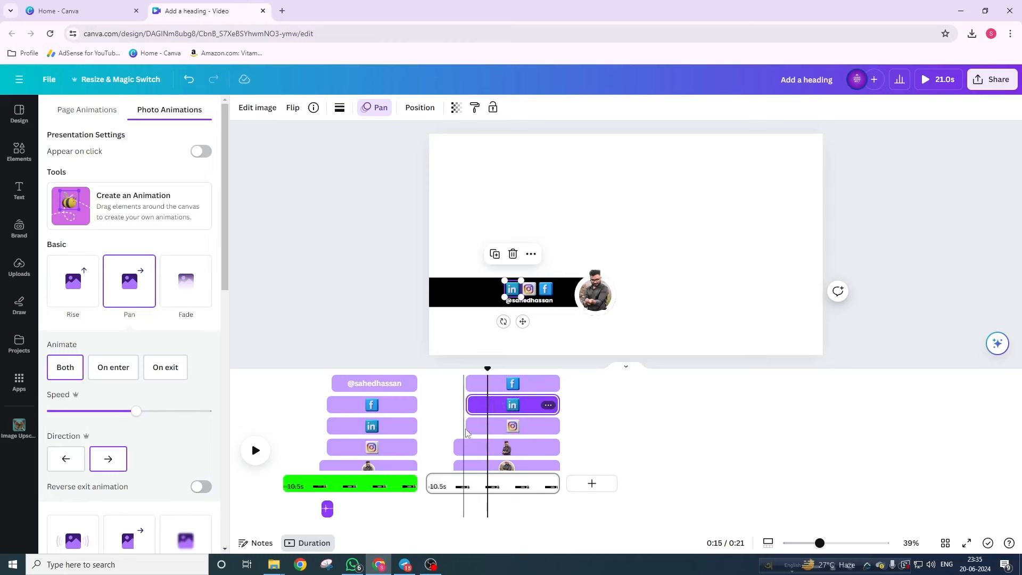
left_click_drag(469, 427, 474, 427)
left_click(473, 381)
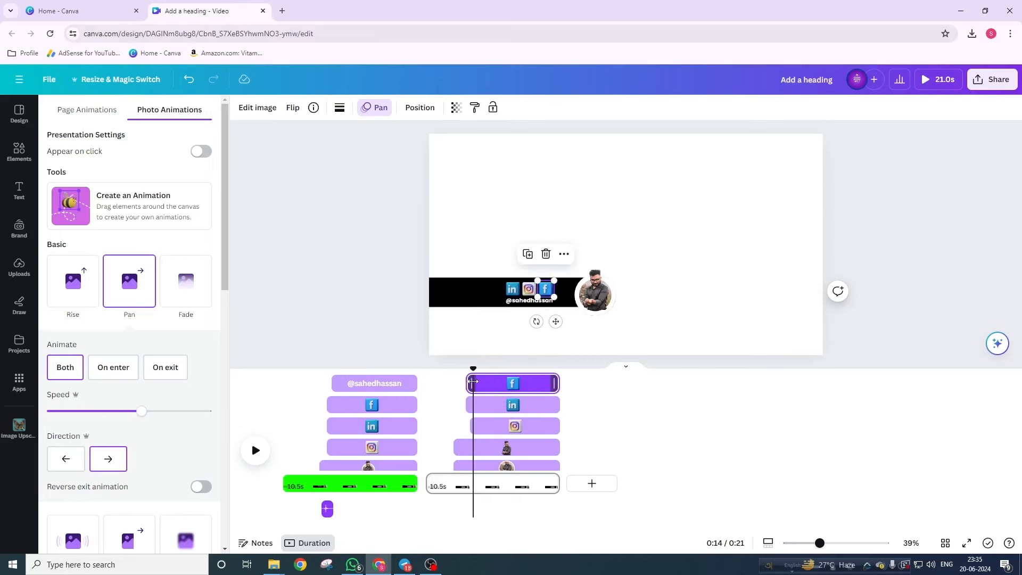
mouse_move(473, 381)
left_mouse_down()
mouse_move(480, 386)
mouse_move(461, 368)
left_mouse_up()
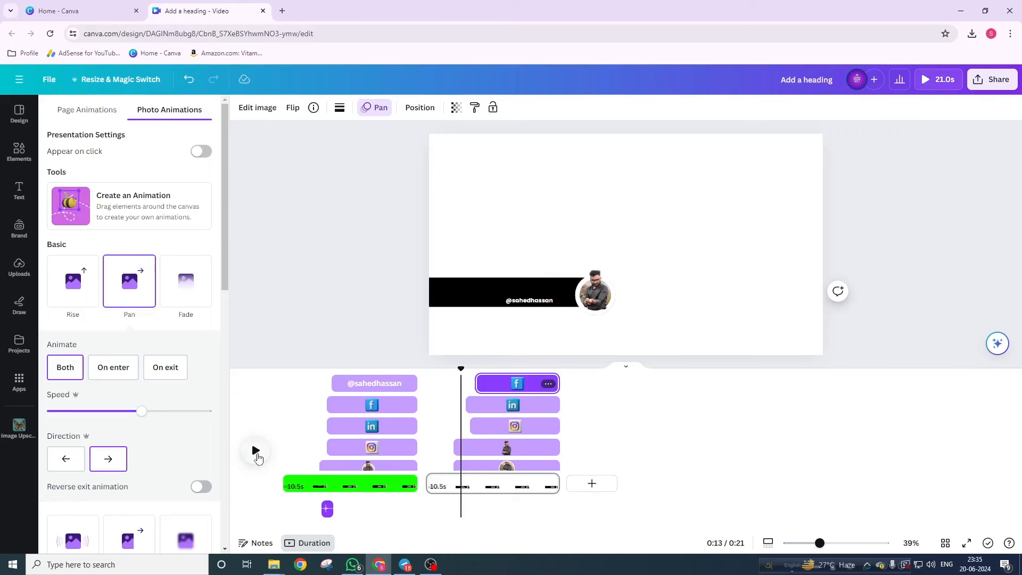
left_click(255, 450)
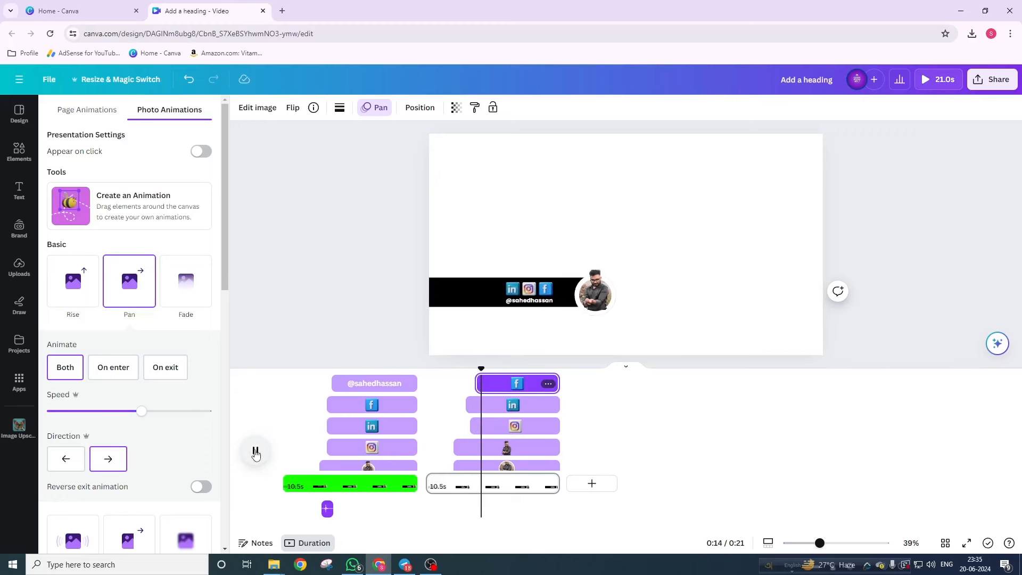
left_click(255, 452)
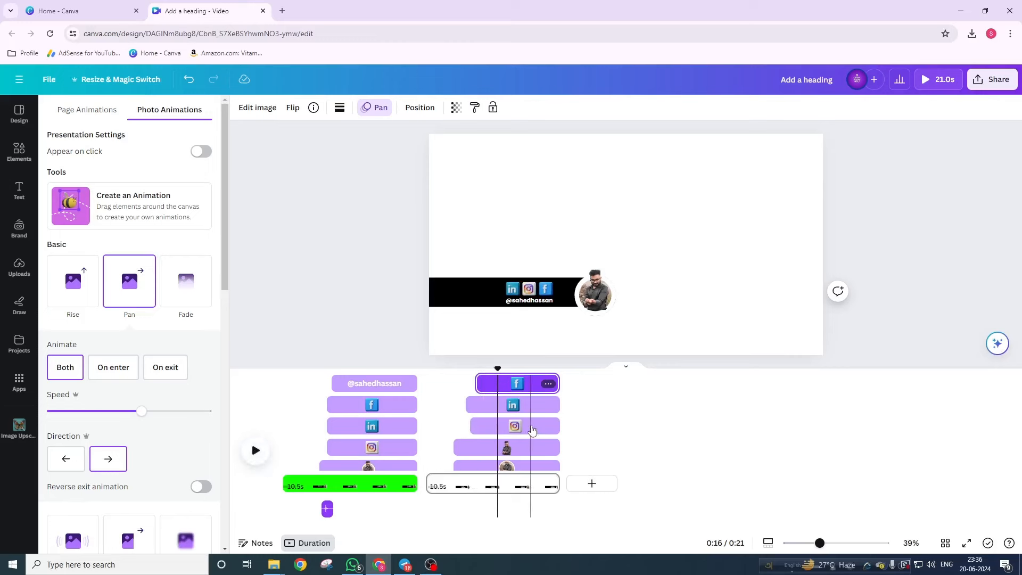
- Reposition the Facebook clip on the timeline and preview the icons from 0:12
left_click(509, 405)
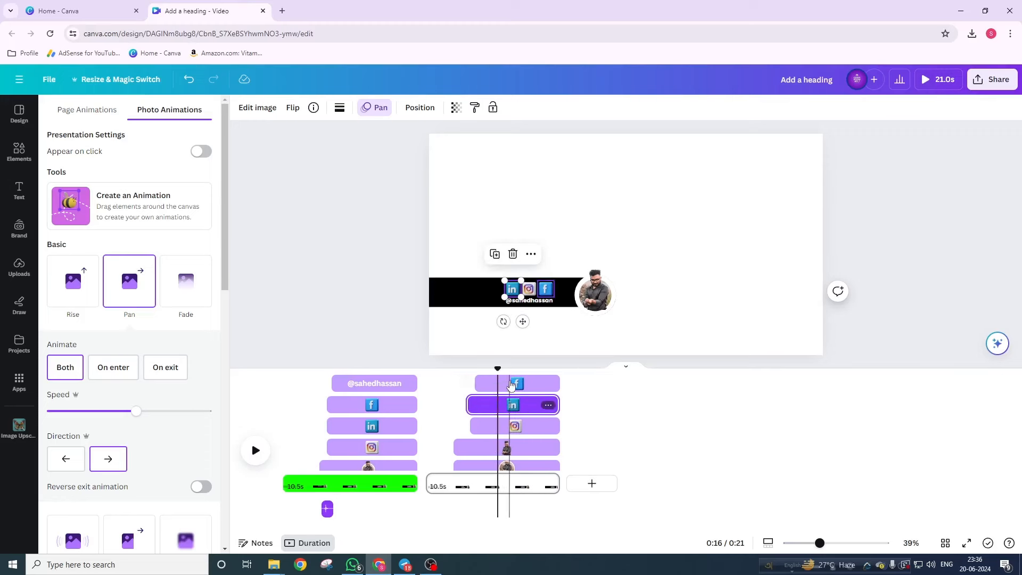
left_click(510, 384)
left_click_drag(510, 384, 515, 422)
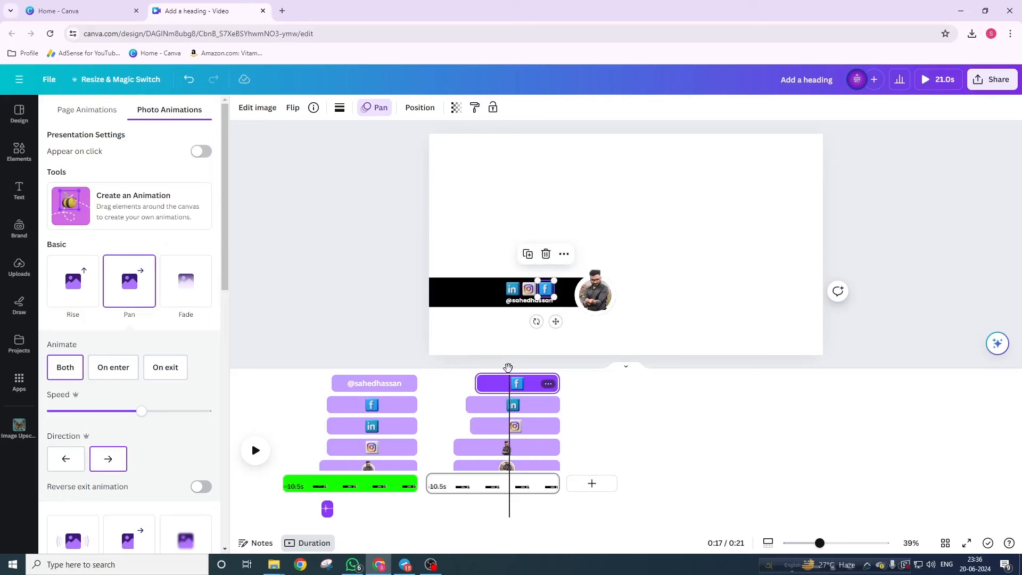
left_click_drag(508, 367, 445, 367)
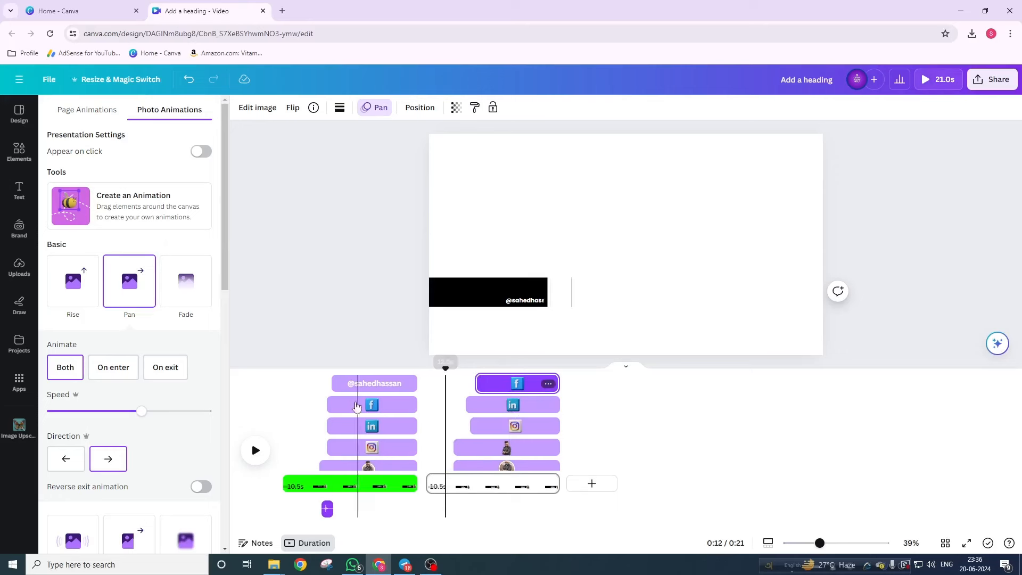
left_click(255, 458)
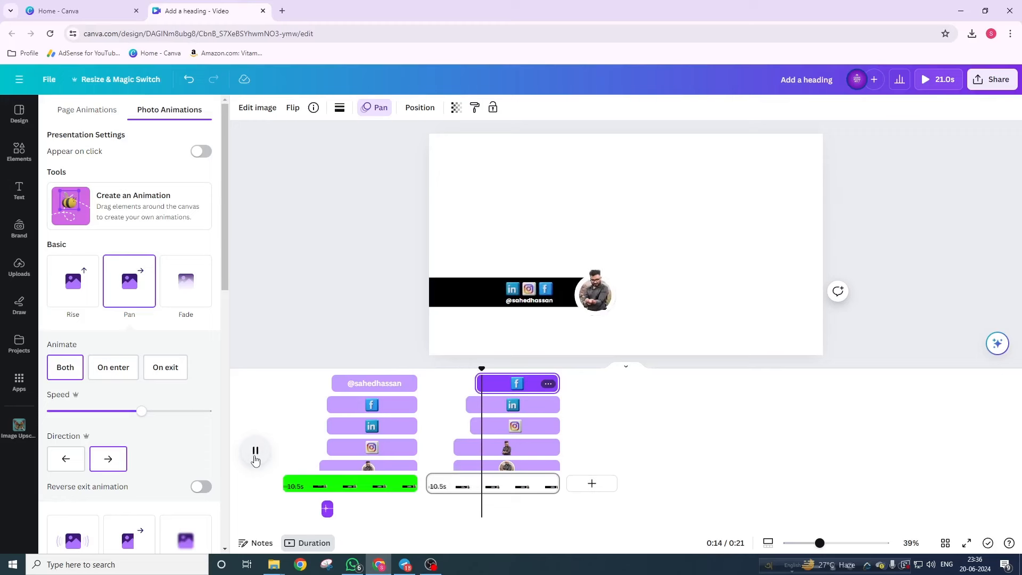
left_click(255, 457)
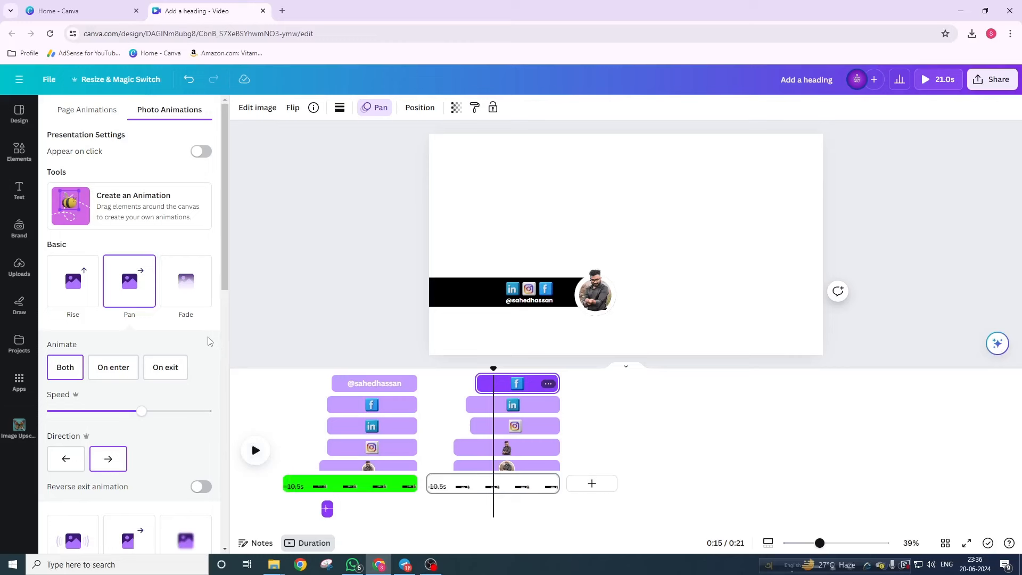
- Apply the Succession animation on both enter and exit to the Facebook and LinkedIn icons
scroll(186, 339, "down", 4)
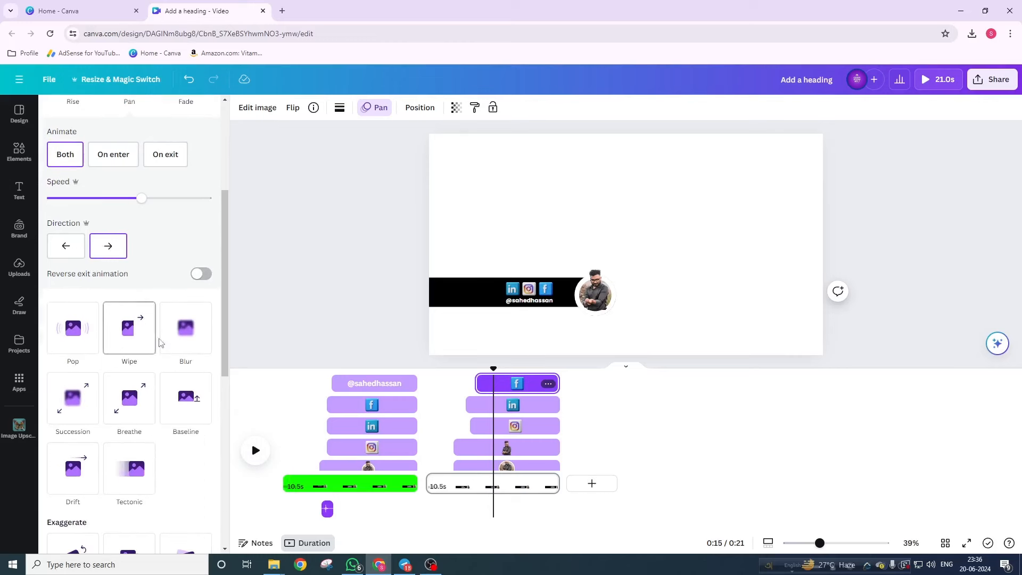
left_click(78, 409)
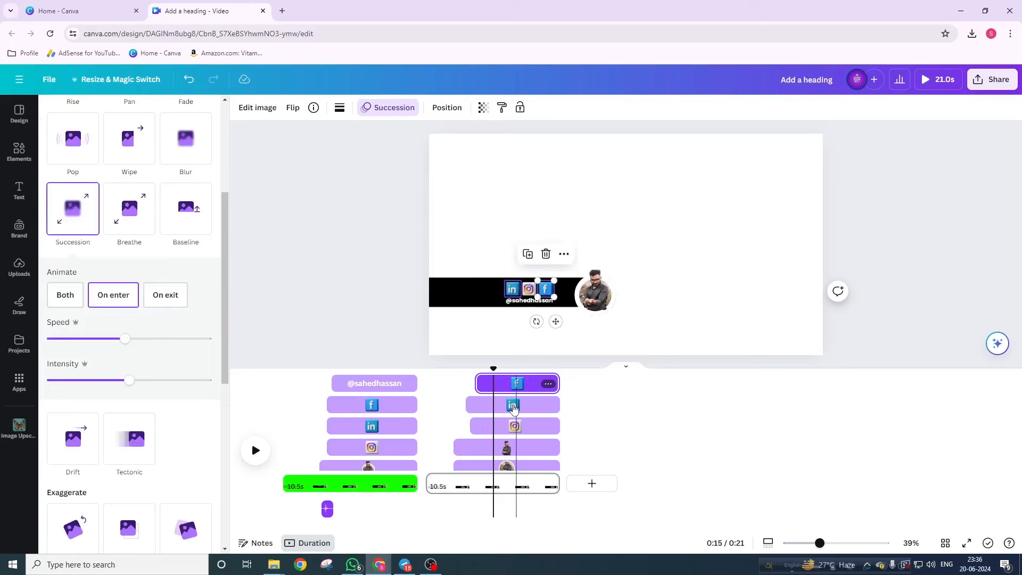
left_click(66, 296)
left_click(524, 410)
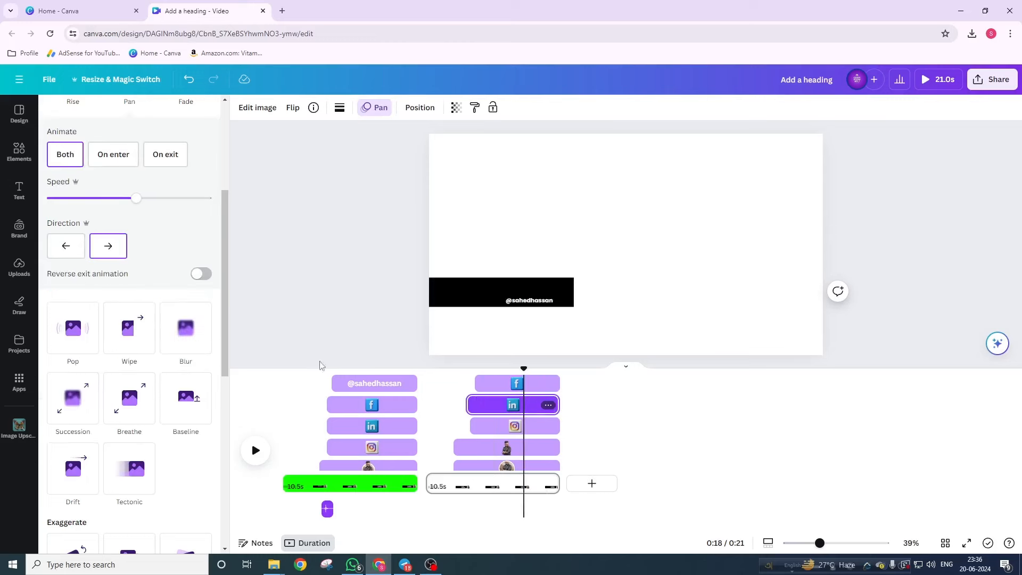
scroll(111, 330, "down", 5)
scroll(80, 340, "down", 2)
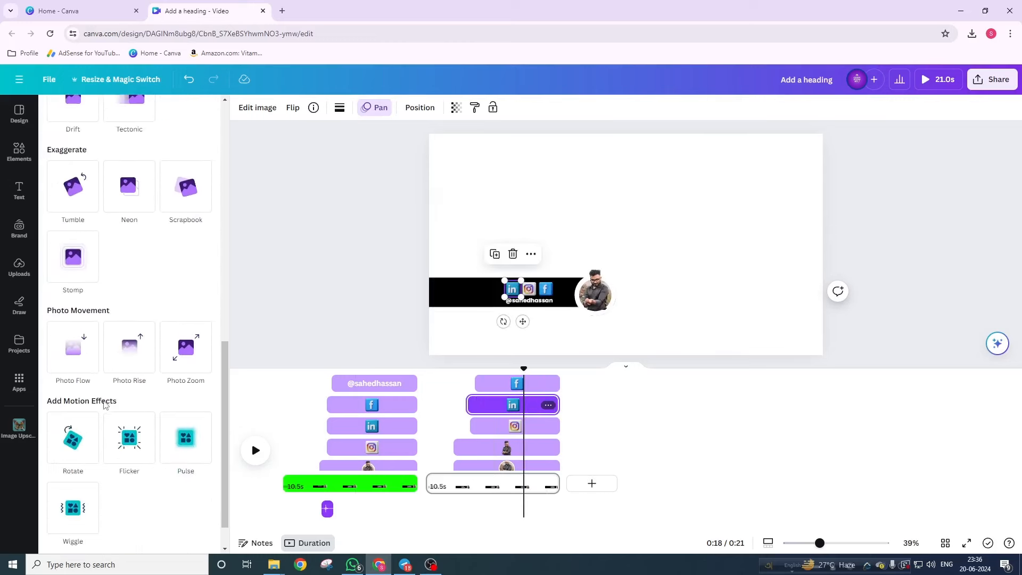
scroll(74, 308, "up", 4)
left_click(75, 257)
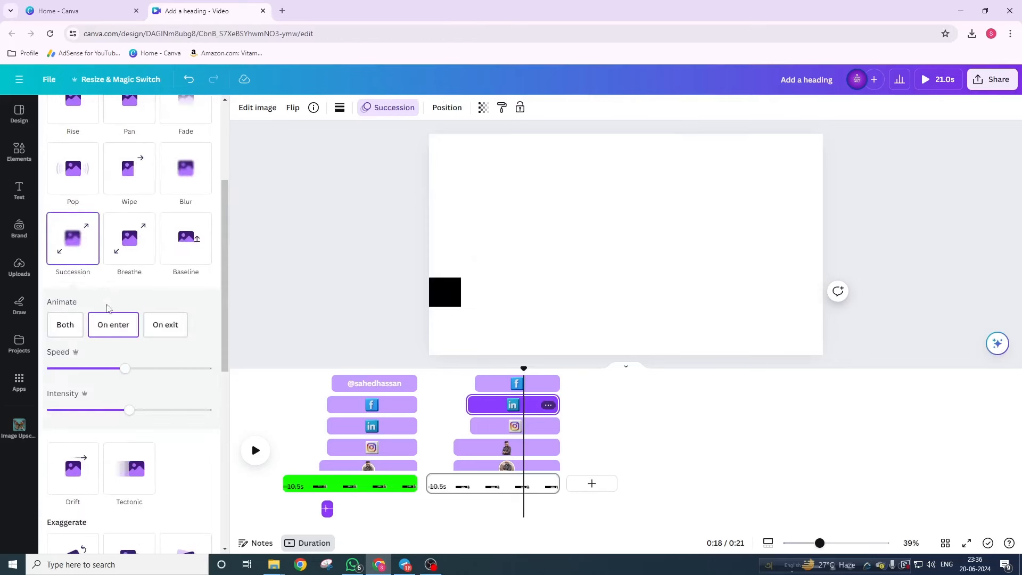
left_click(65, 325)
- Give the Instagram icon Succession on both enter and exit, then preview from 0:13
left_click(506, 428)
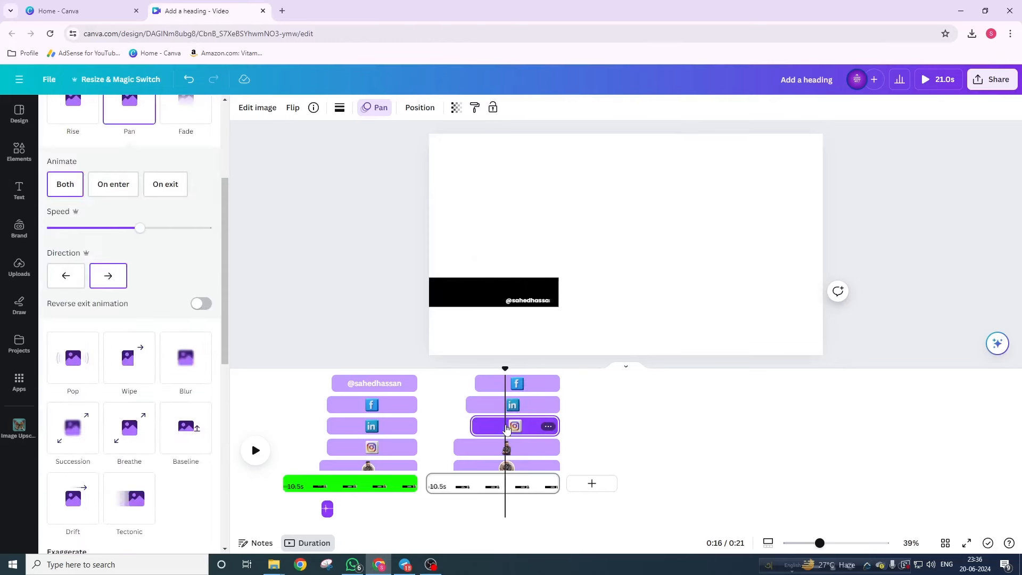
left_click(73, 435)
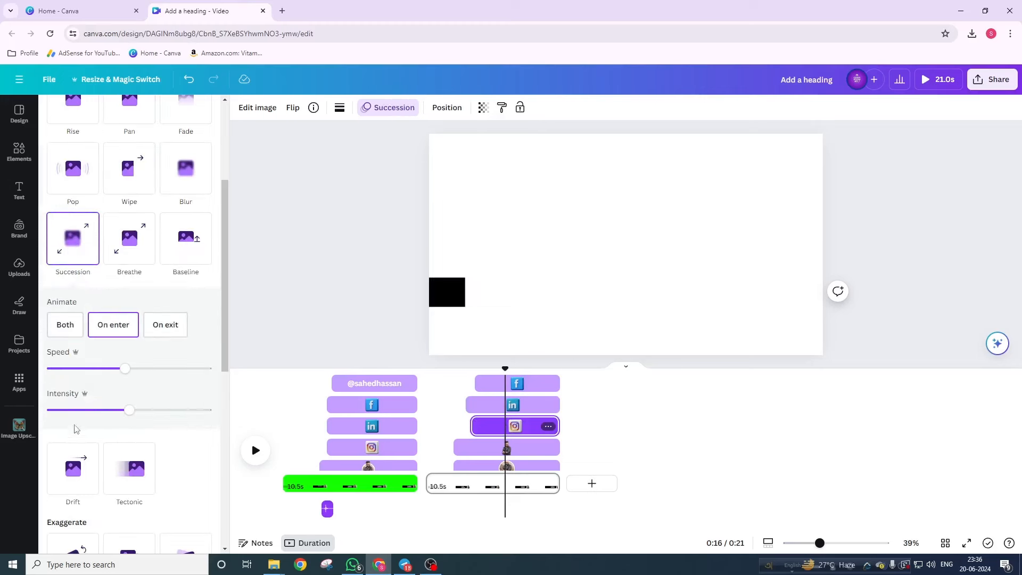
left_click(72, 331)
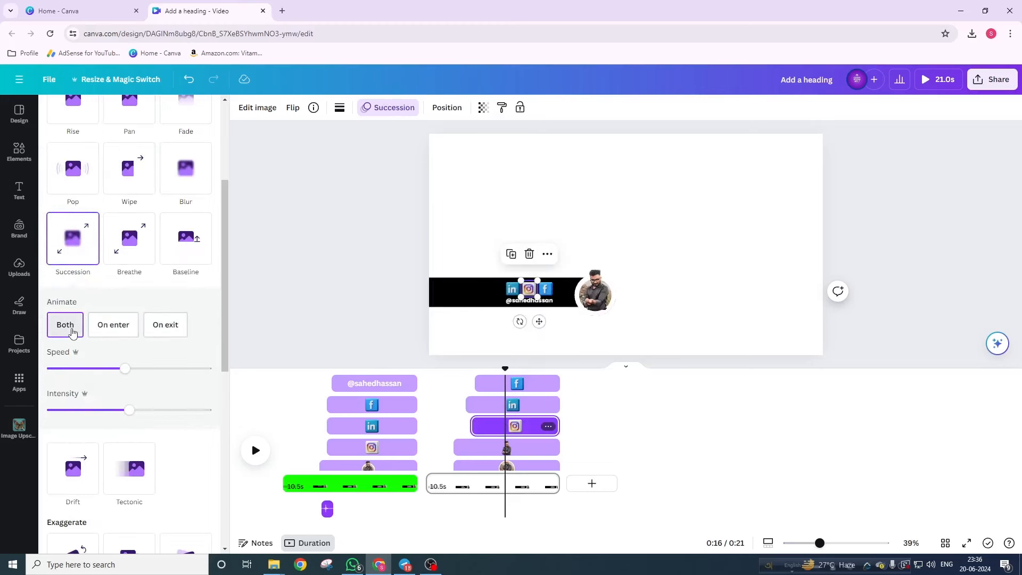
left_click_drag(505, 370, 461, 375)
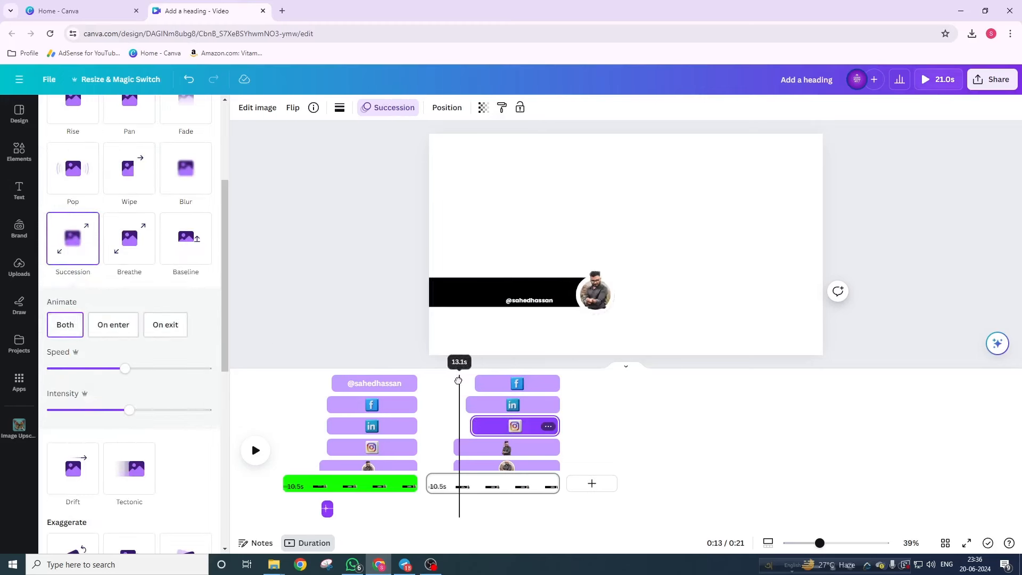
left_click(255, 450)
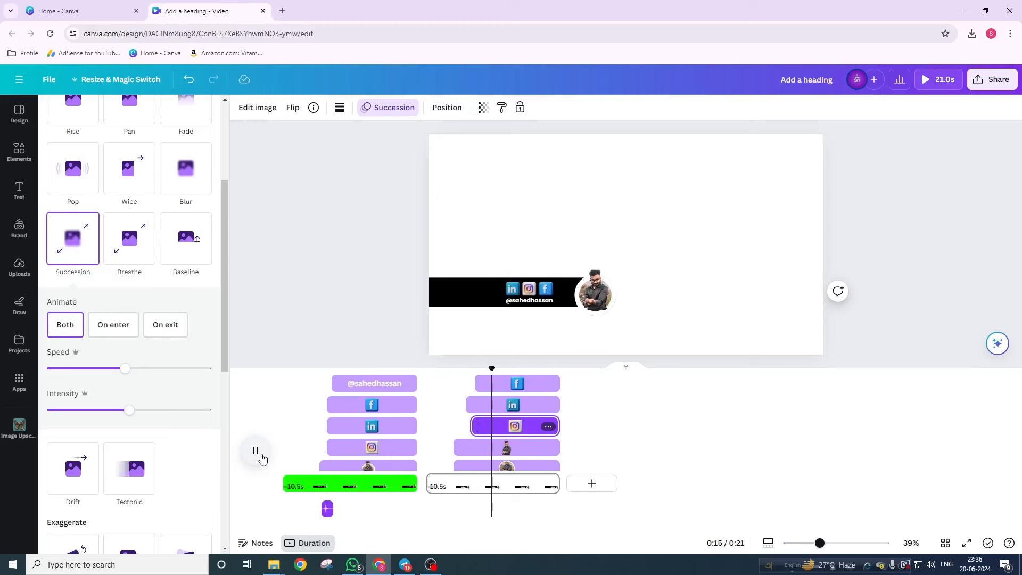
left_click(256, 451)
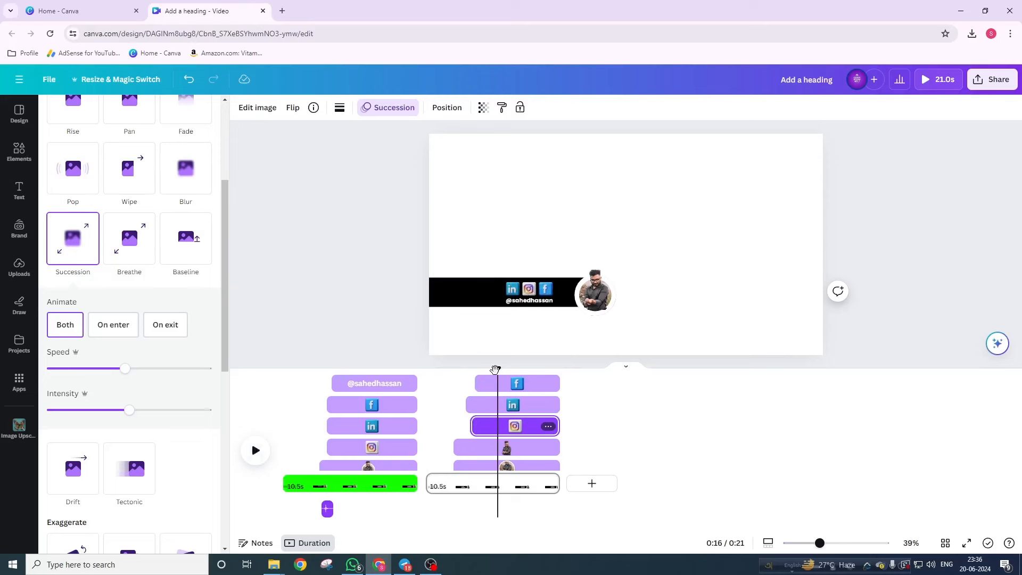
left_click_drag(495, 374, 483, 381)
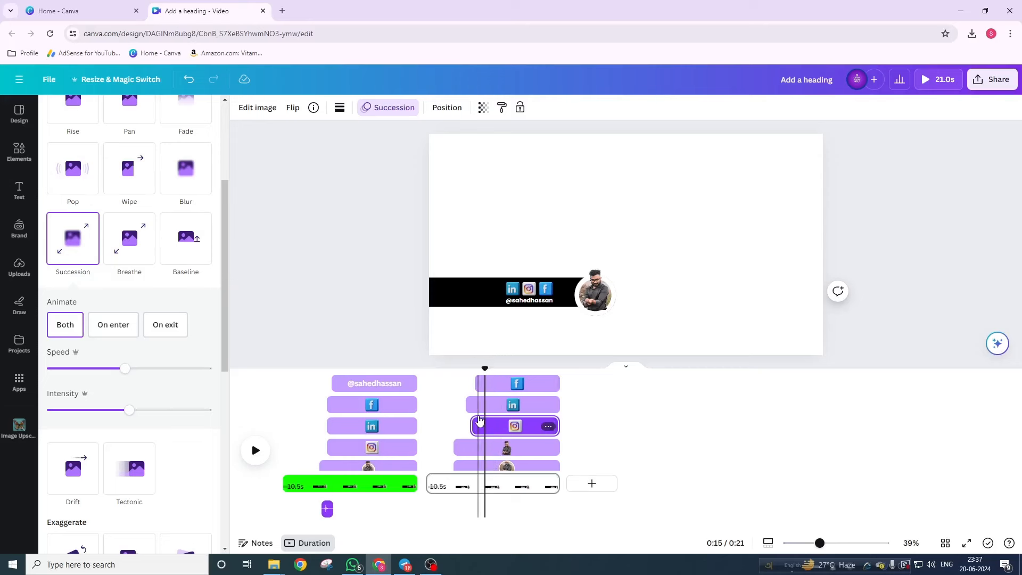
left_click(530, 308)
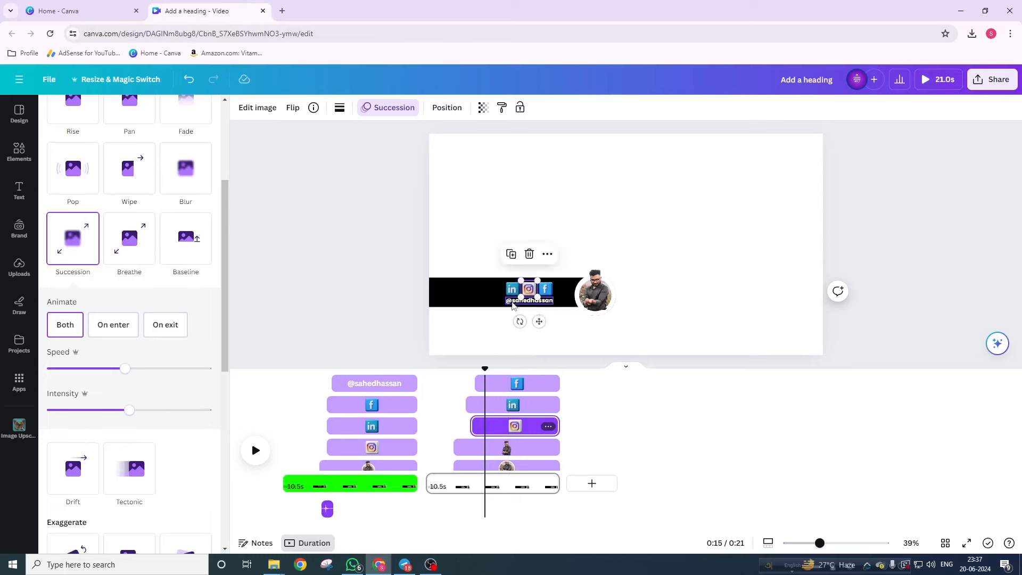
left_click(512, 301)
- Delay the handle text clip and give it the Shift animation, Character style, on both enter and exit
mouse_move(431, 384)
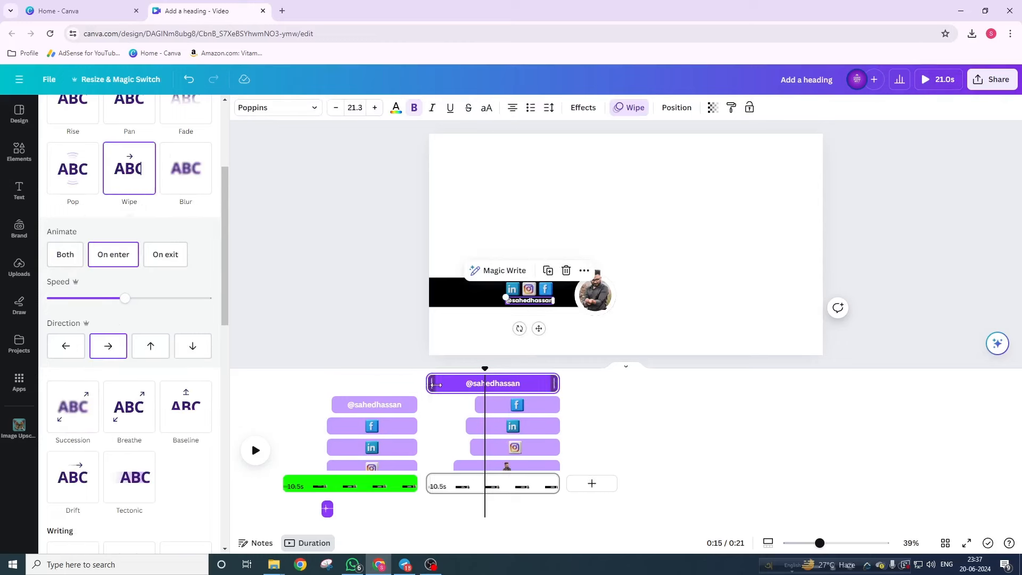
left_click_drag(436, 384, 487, 398)
scroll(187, 344, "down", 5)
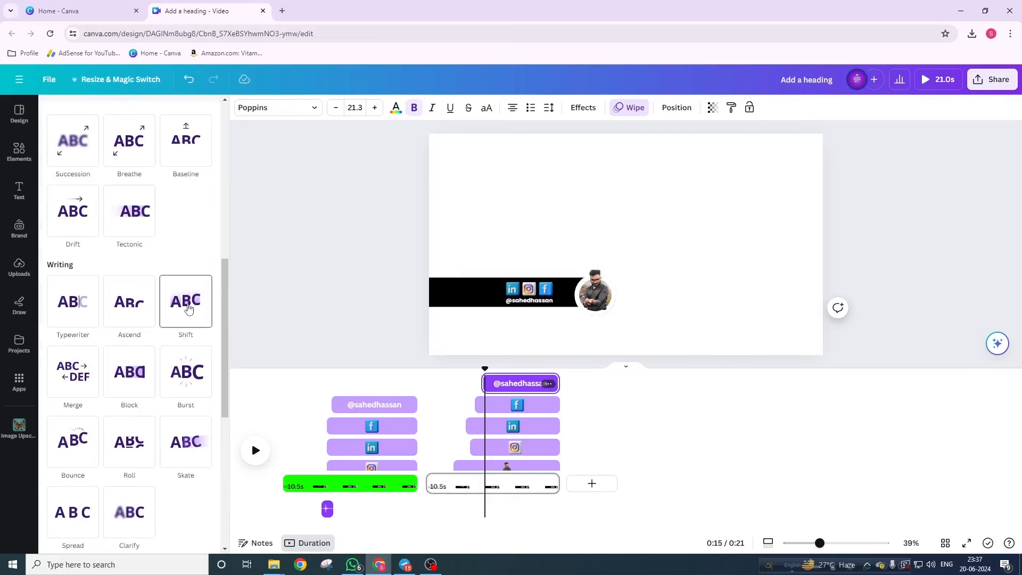
left_click(188, 309)
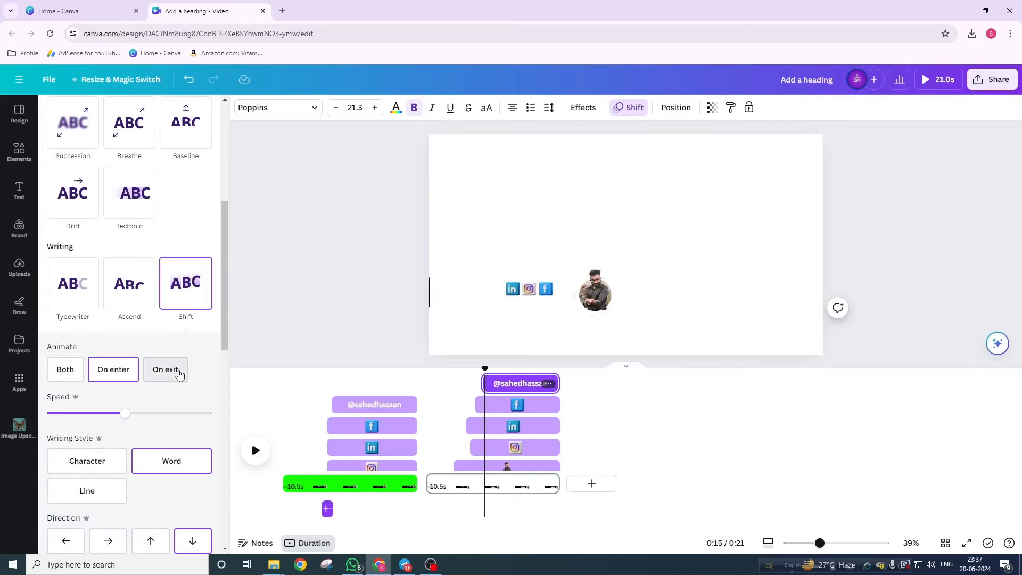
scroll(180, 349, "down", 2)
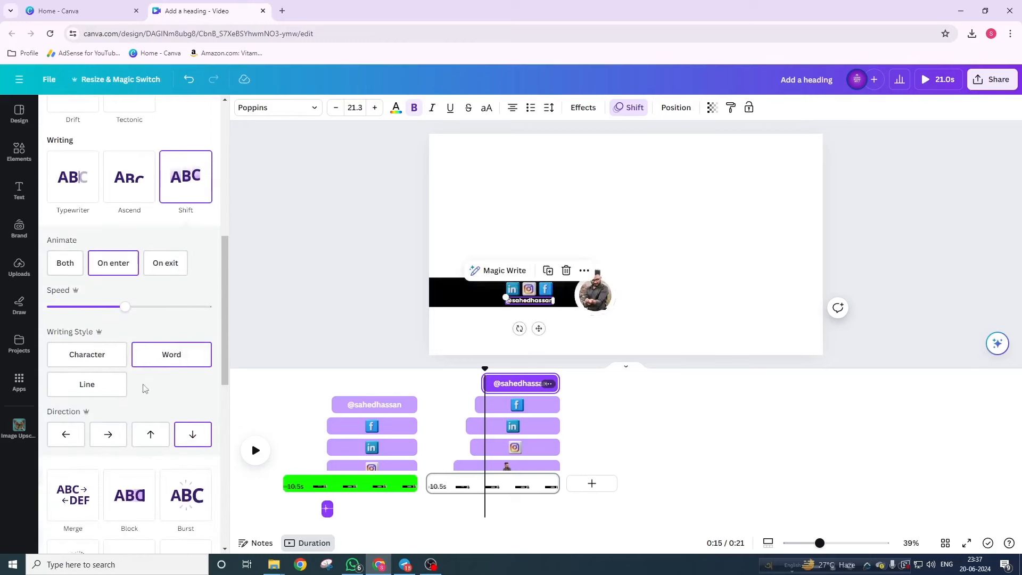
left_click(101, 363)
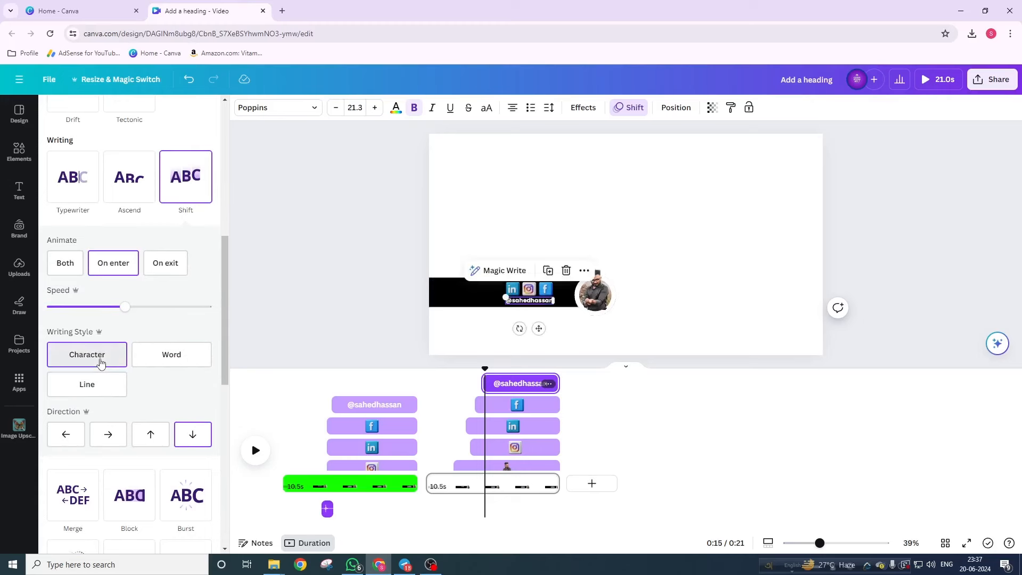
left_click(68, 264)
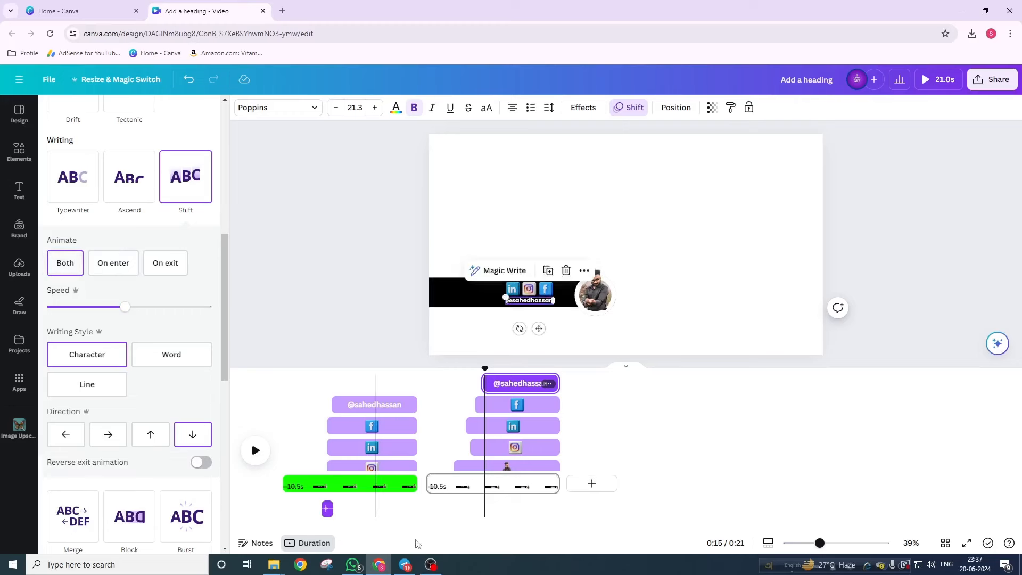
- Preview the animation from 0:10, then scrub around 12 seconds to check the photo and icons
left_click_drag(487, 368, 425, 368)
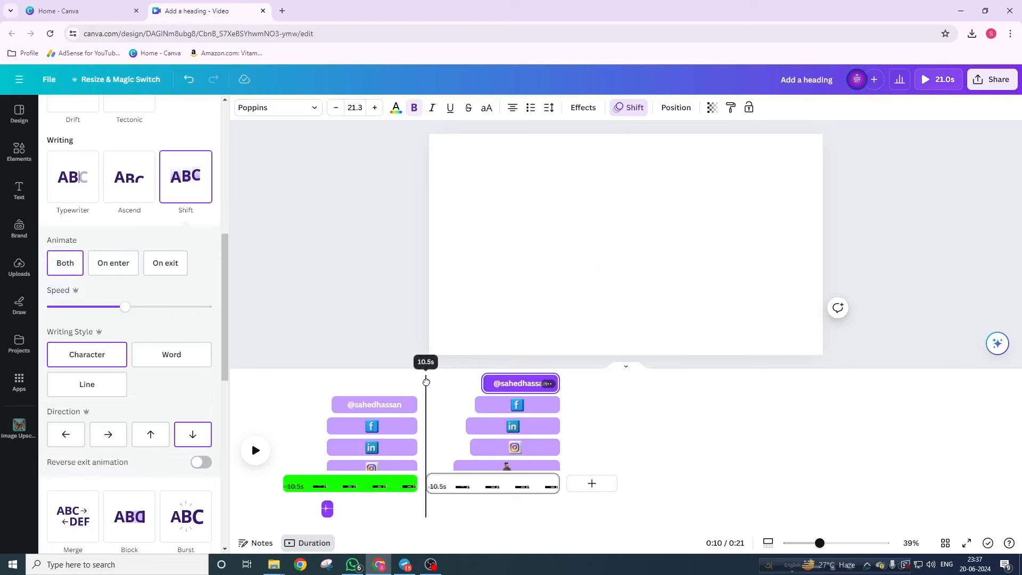
left_click(256, 452)
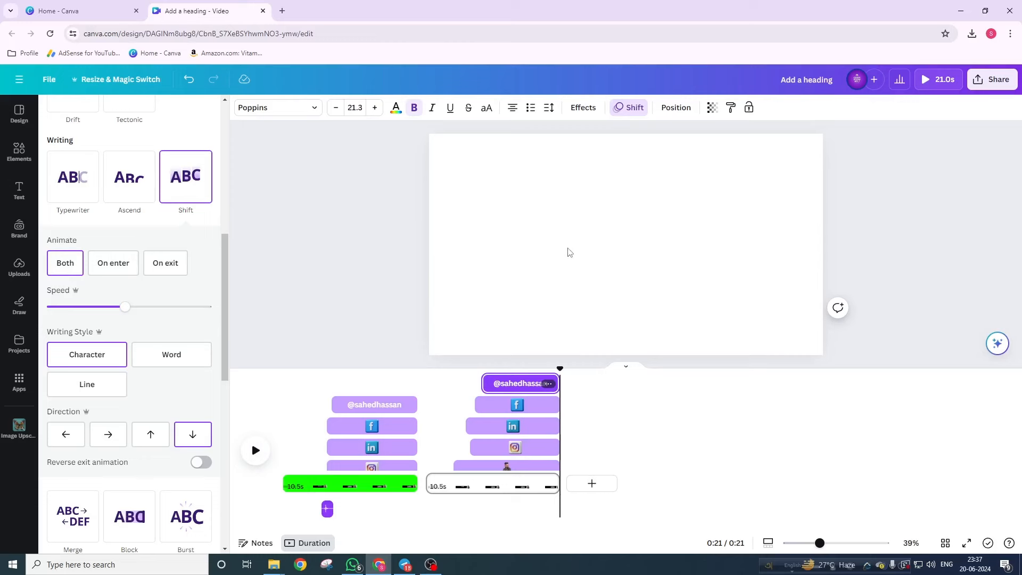
left_click_drag(558, 367, 453, 381)
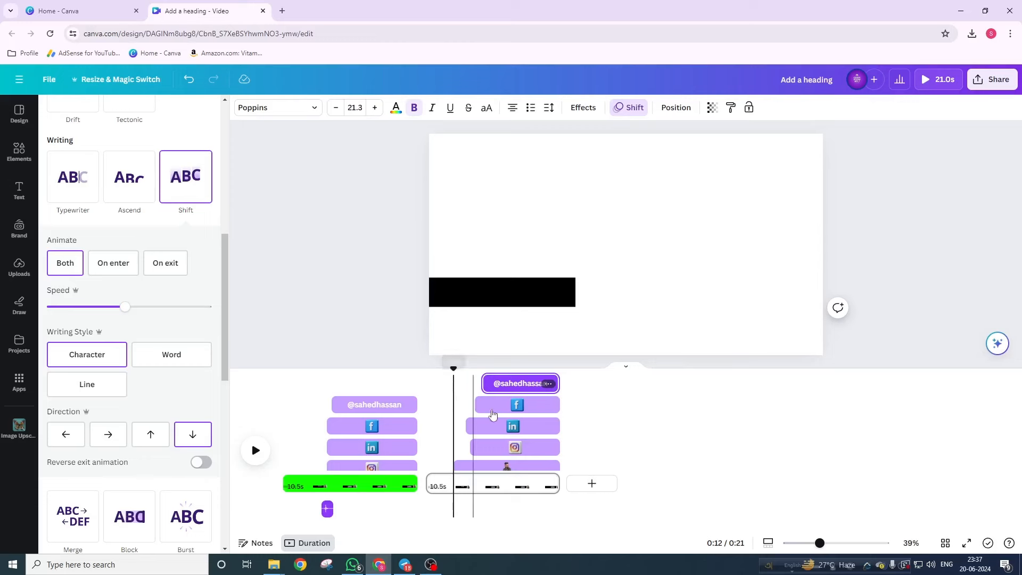
left_click_drag(454, 366, 455, 390)
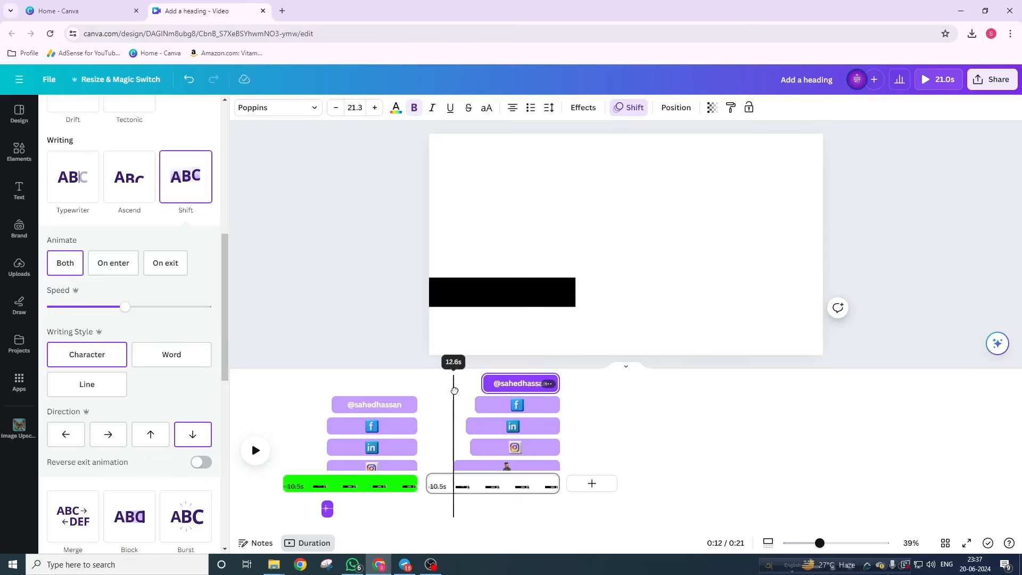
scroll(455, 420, "down", 1)
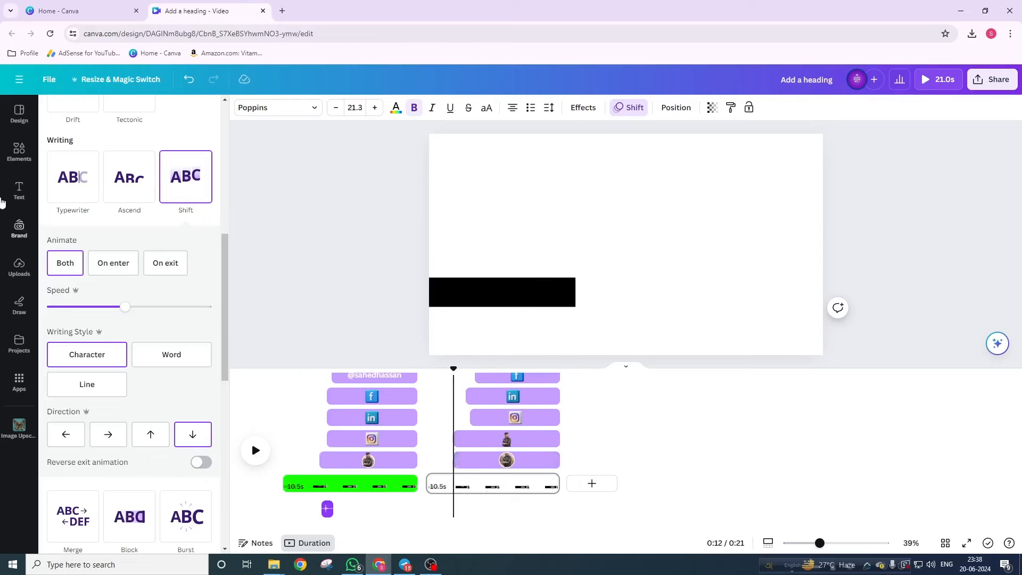
- Search the Elements library for 'sound effect' and filter to Audio results
left_click(19, 152)
left_click(88, 114)
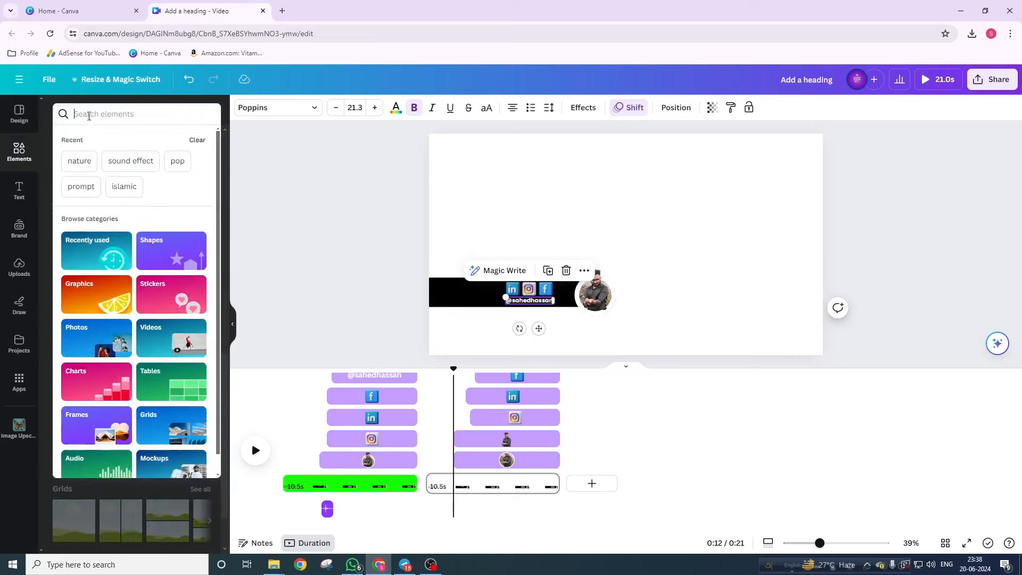
type("sound e")
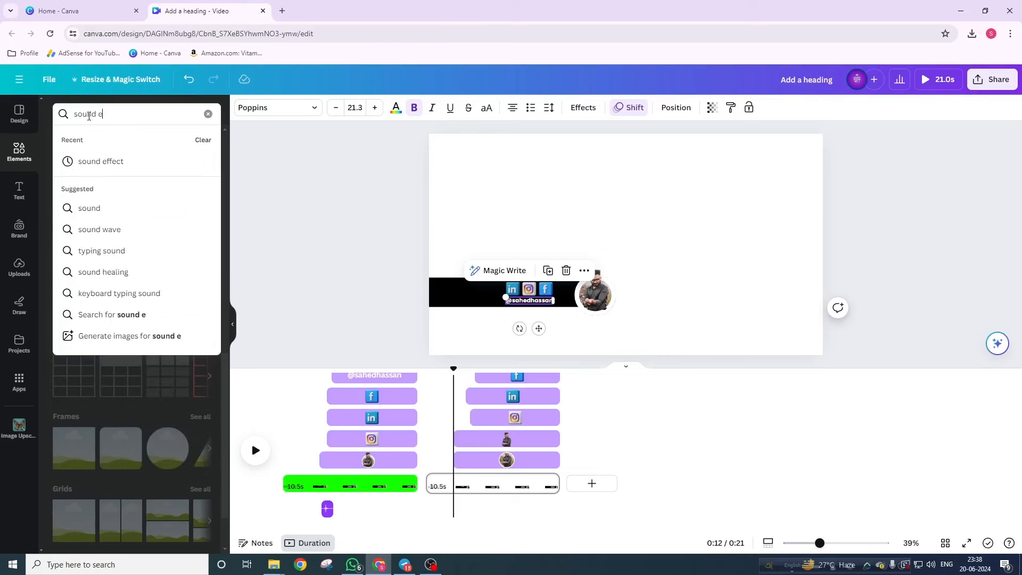
type("ffect")
key("Return")
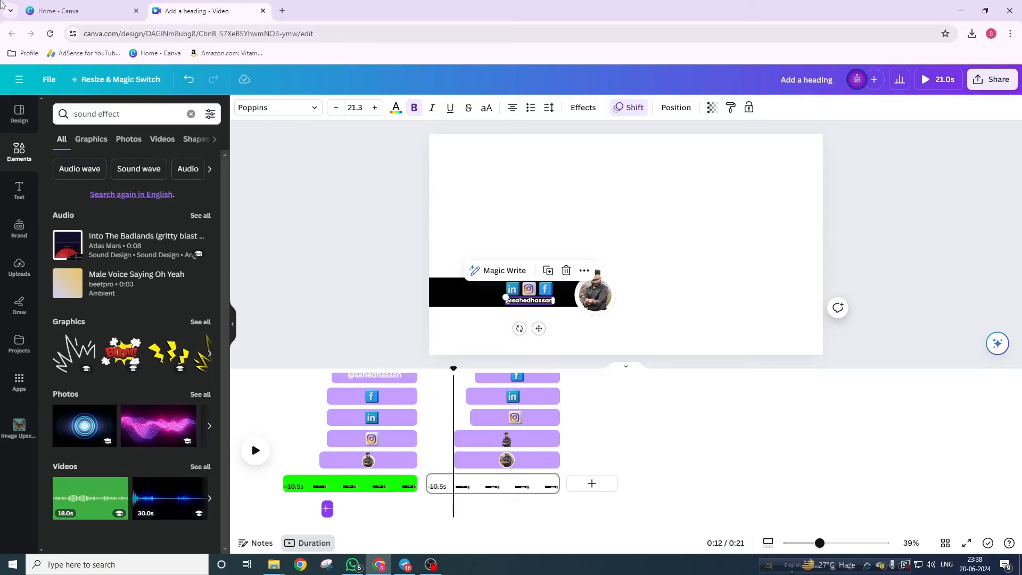
left_click(218, 141)
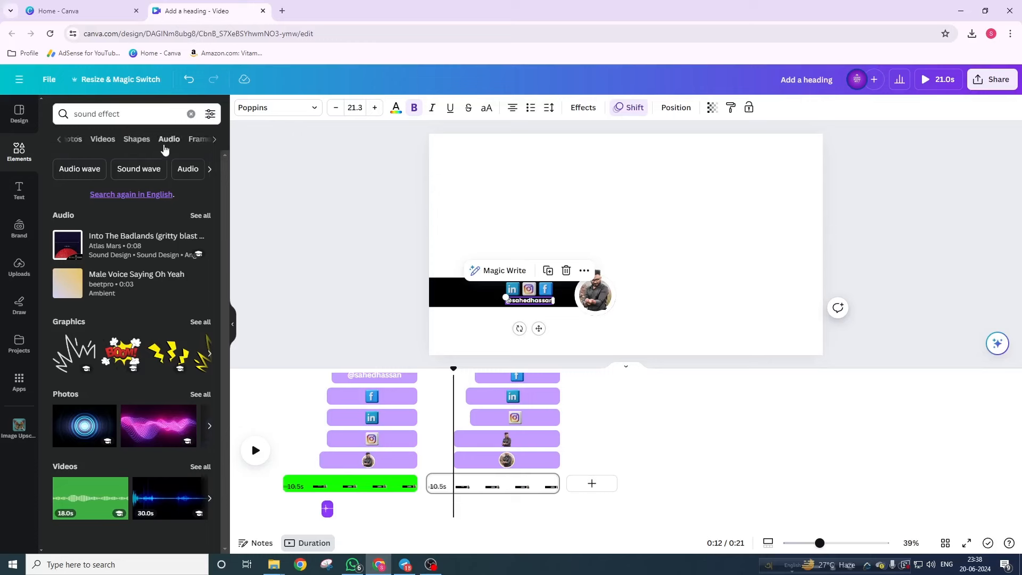
left_click(168, 142)
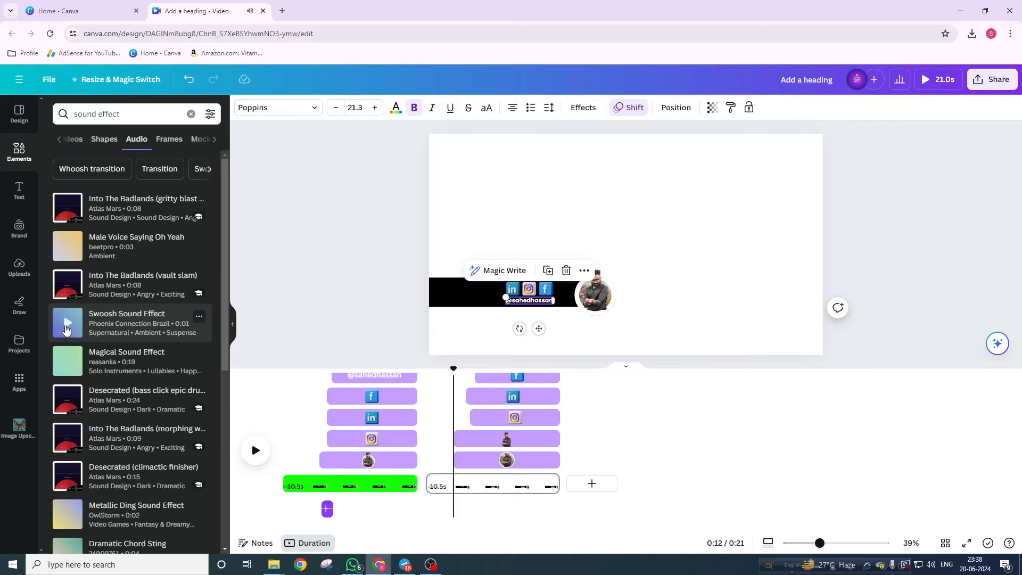
- Add the Swoosh Sound Effect at 12 seconds and play from 0:10 to hear it
left_click(66, 330)
left_click(109, 330)
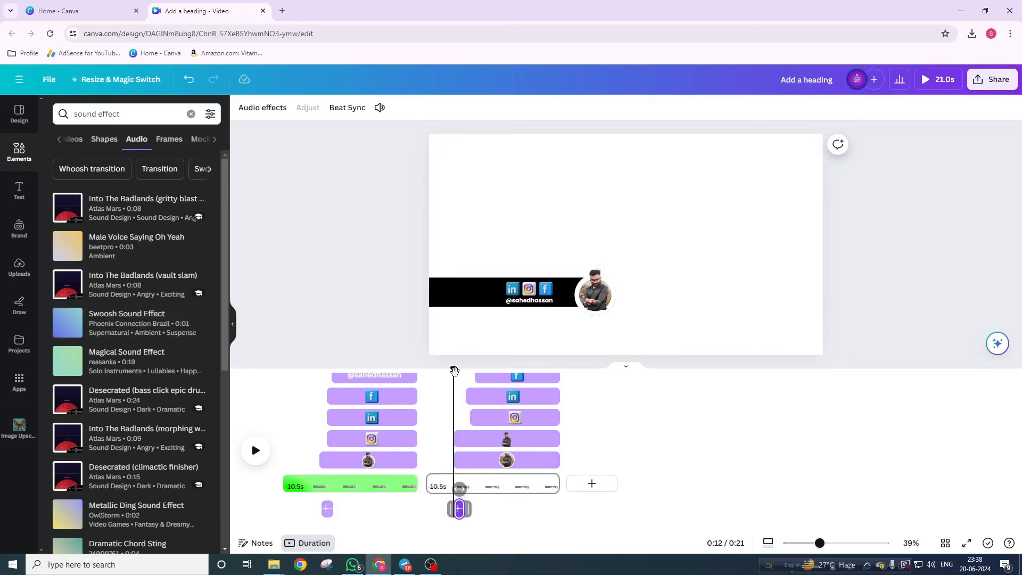
left_click_drag(454, 370, 429, 368)
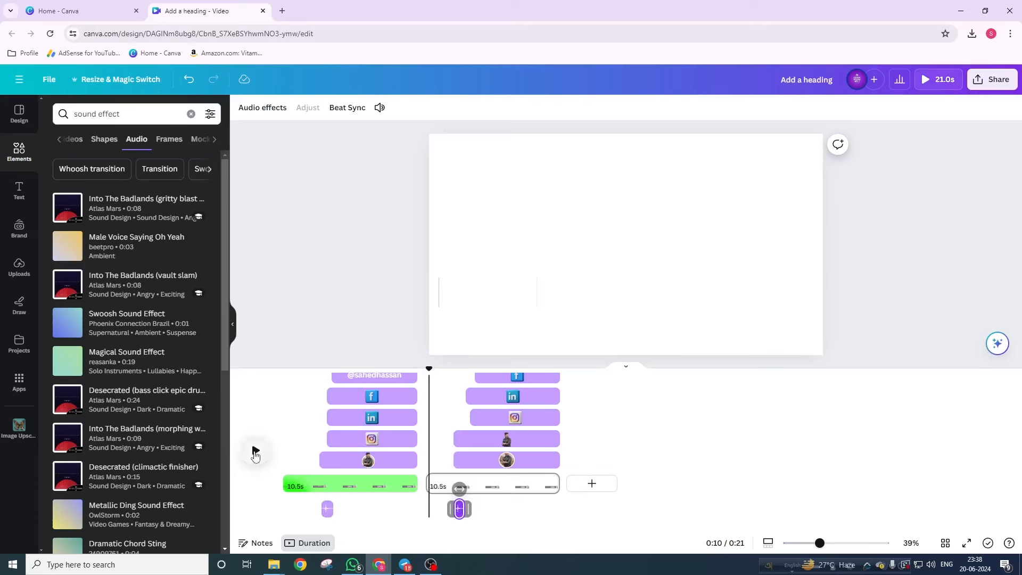
left_click(254, 452)
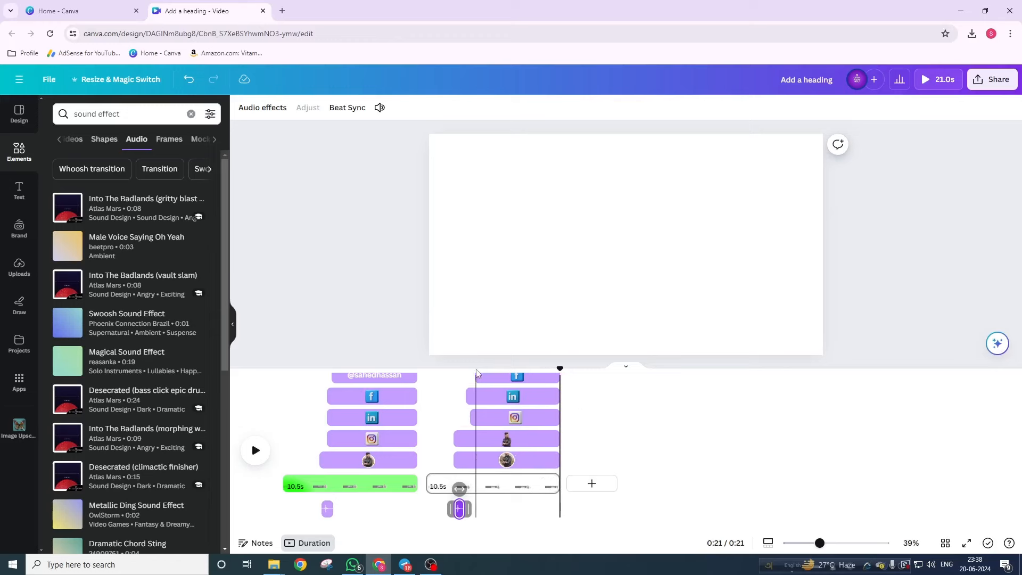
left_click(495, 379)
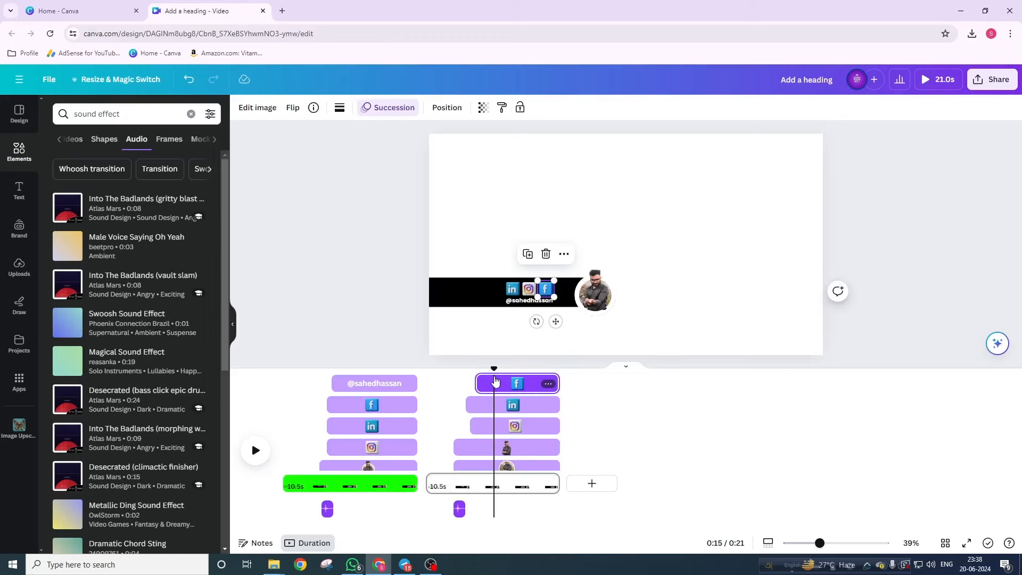
- Select the page background and fill it with the bright green #14ff00 document colour
left_click(668, 258)
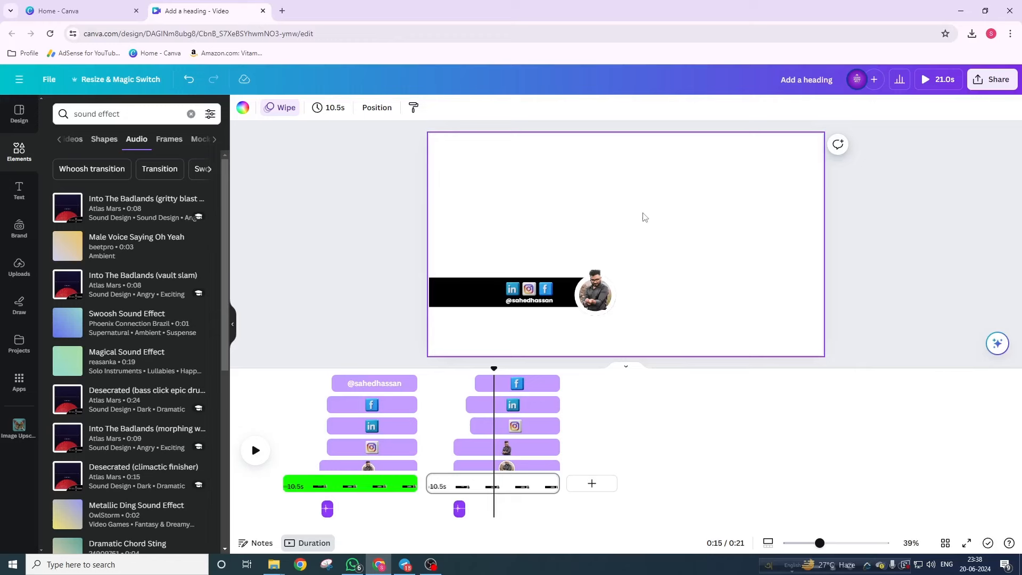
left_click_drag(643, 213, 501, 343)
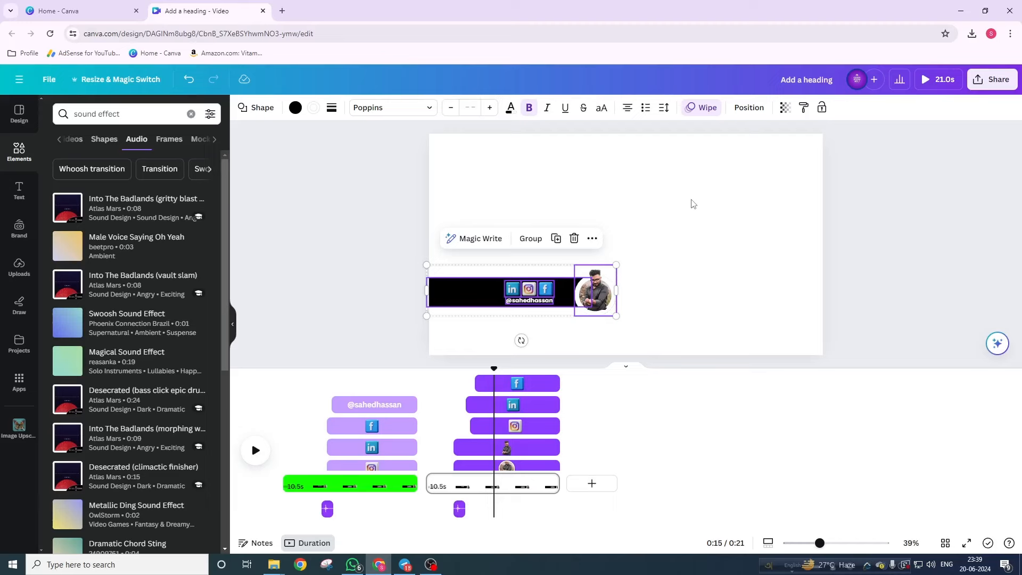
left_click(693, 204)
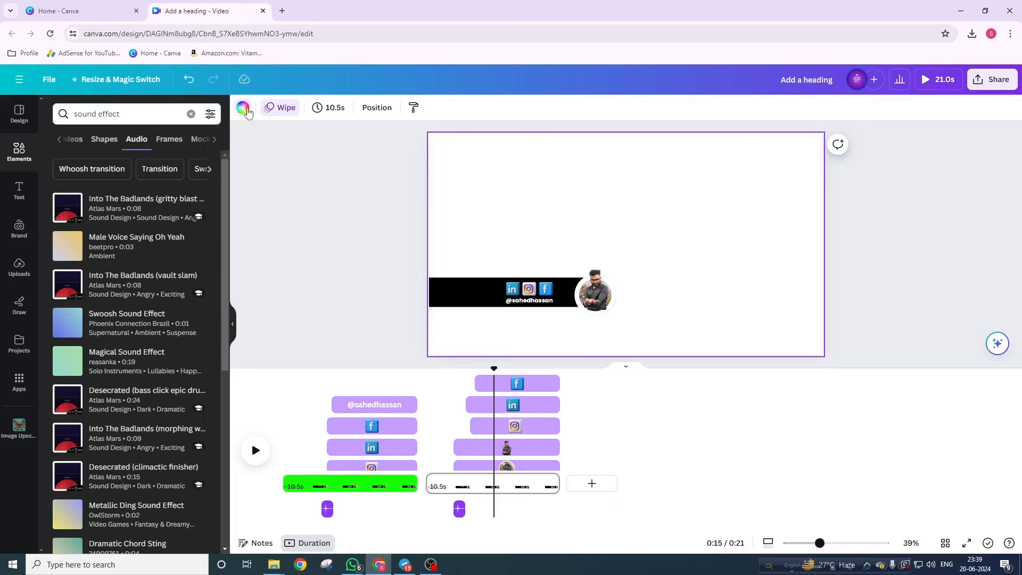
left_click(243, 108)
left_click(115, 175)
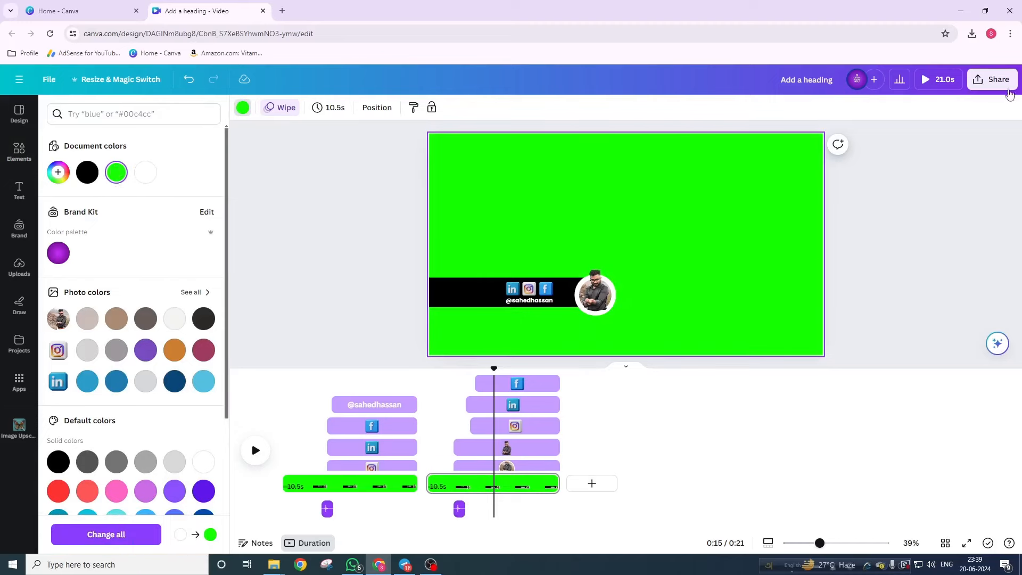
- Download all pages of the design as a 1080p MP4 video
left_click(1006, 89)
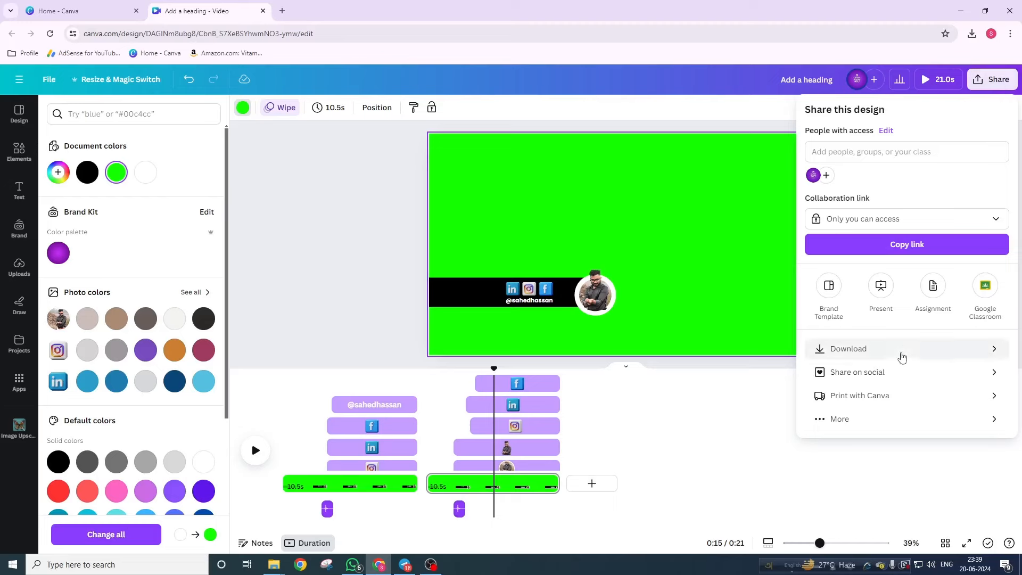
left_click(901, 351)
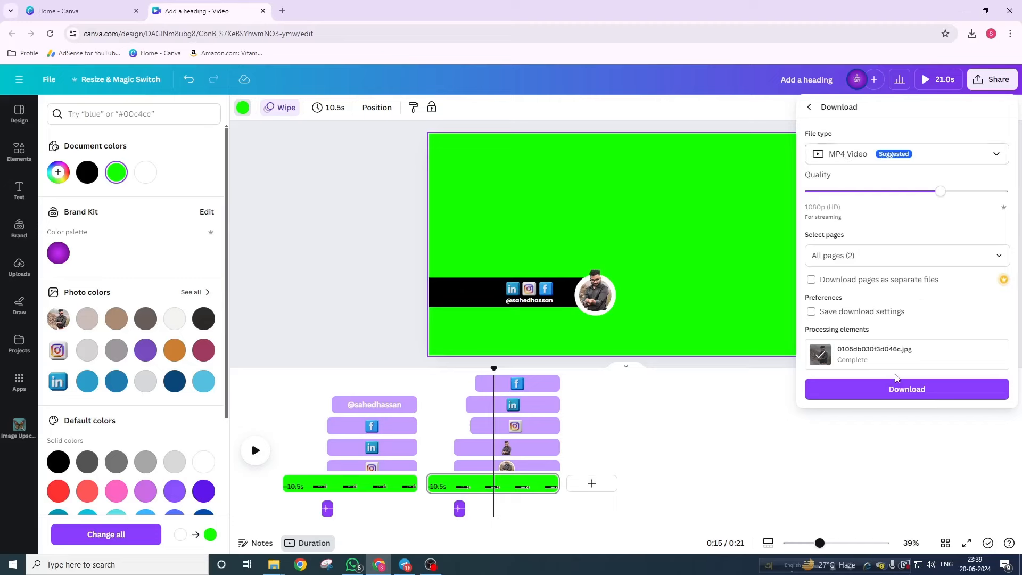
left_click(898, 391)
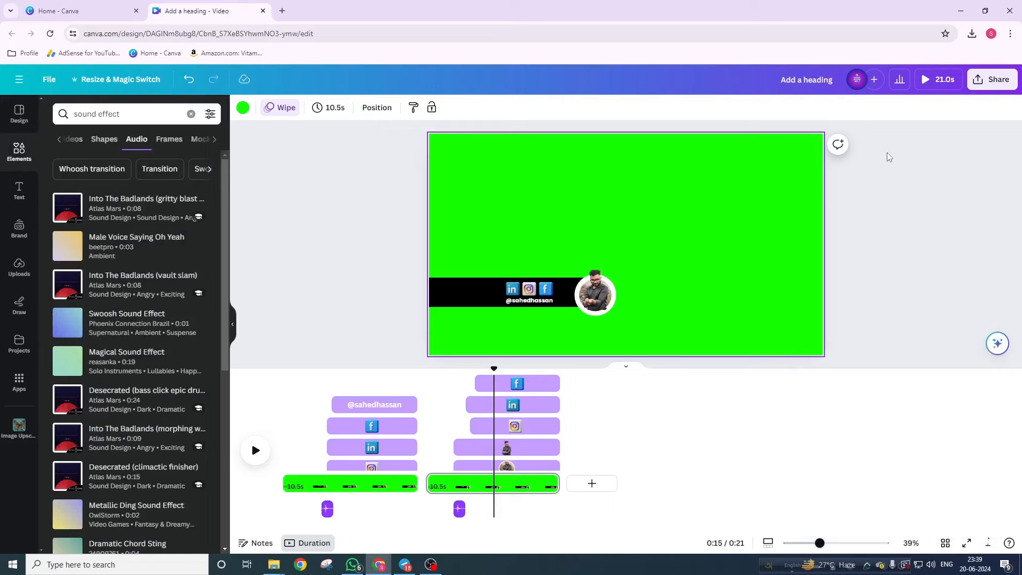
- Hide the timeline, dismiss the download popup, and present the design full screen
left_click(626, 367)
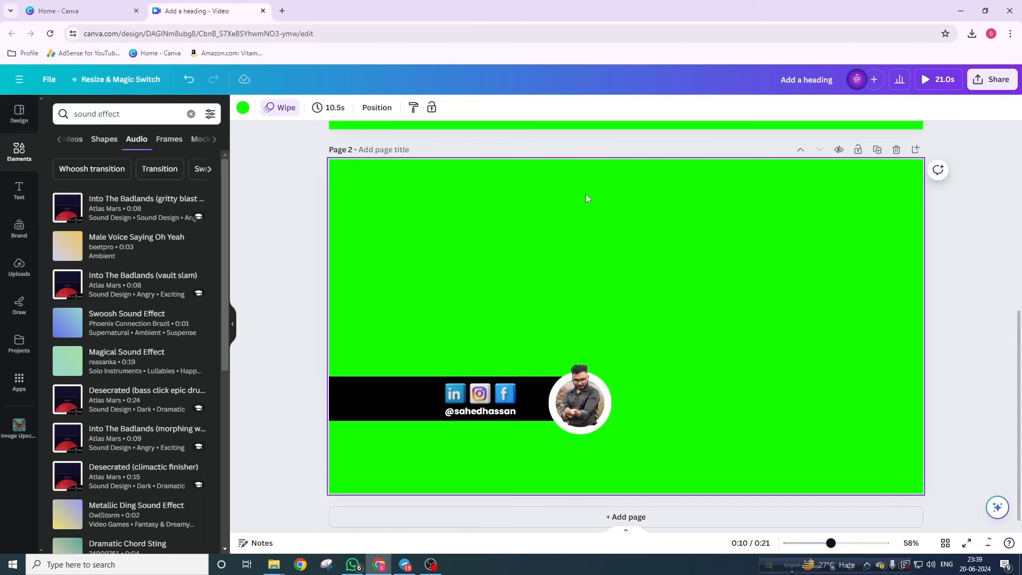
scroll(637, 327, "up", 7)
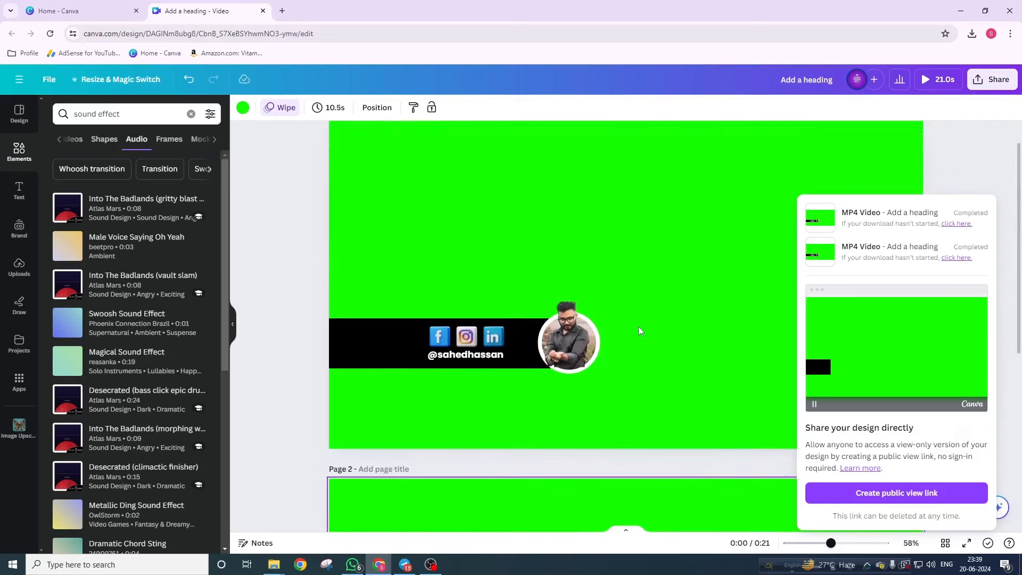
left_click(856, 192)
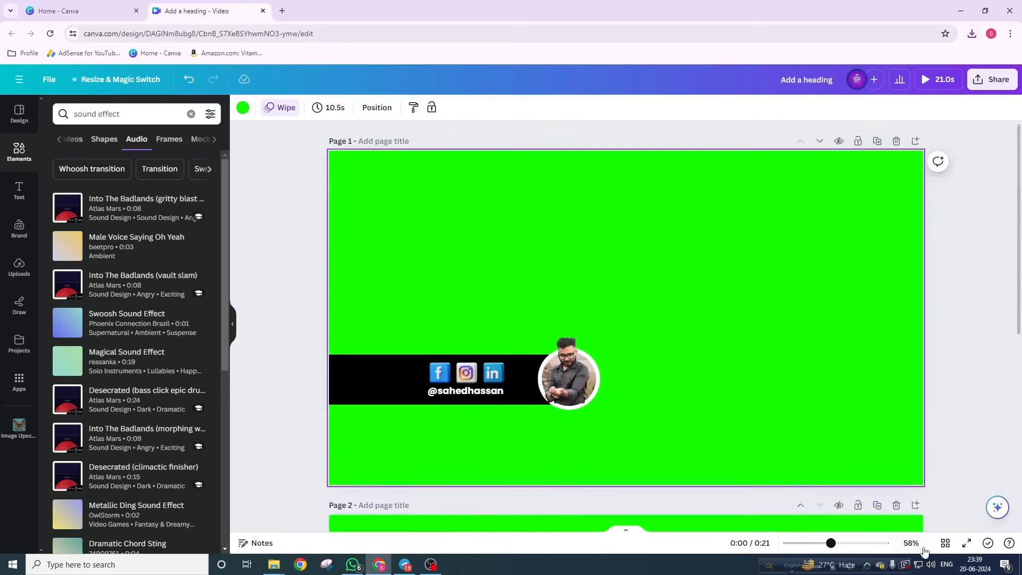
left_click(966, 543)
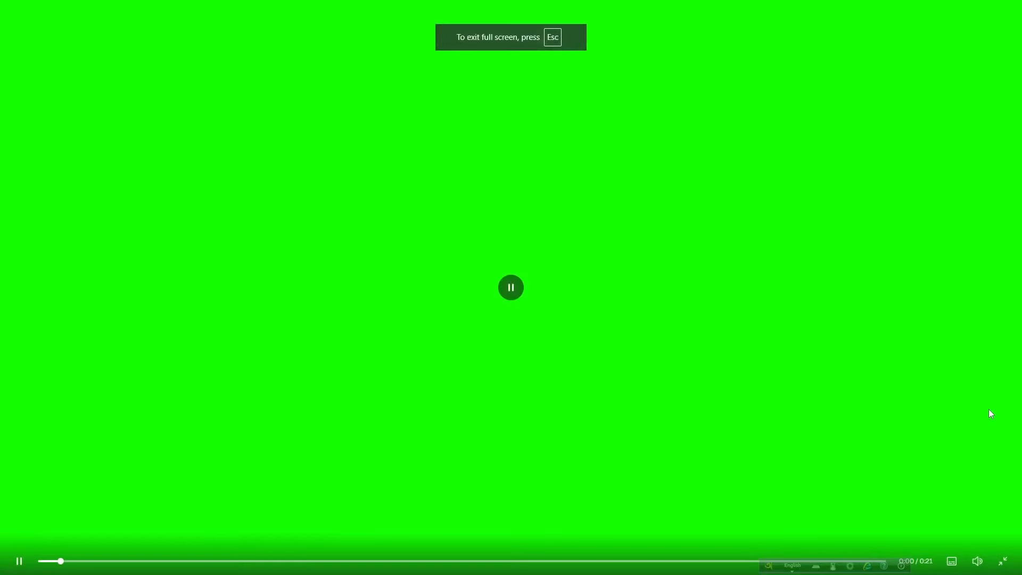